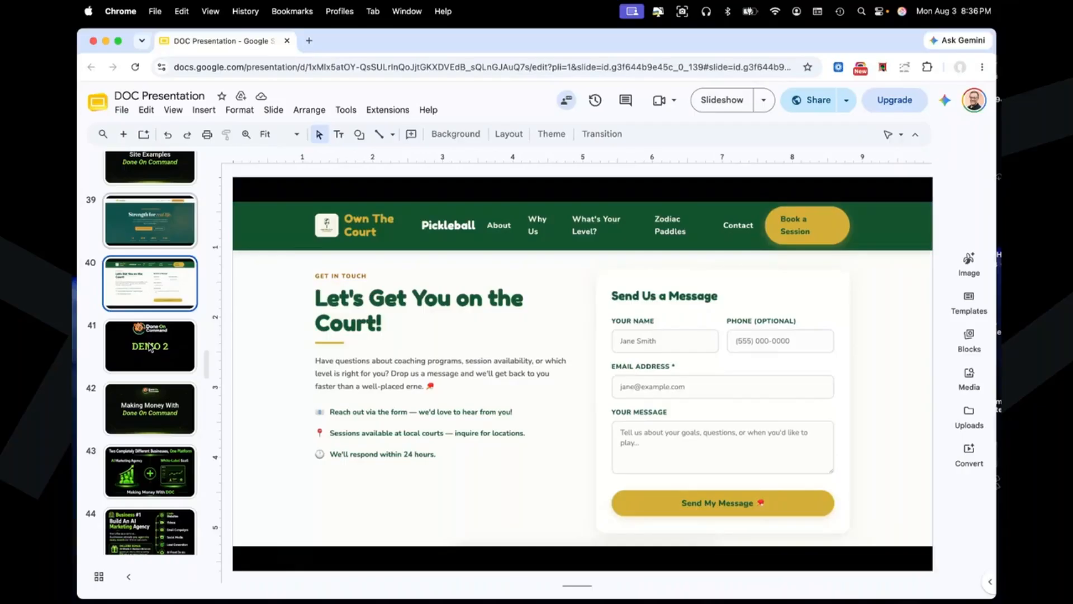
# Step: Show the DEMO 2 slide of the presentation
pyautogui.click(151, 348)
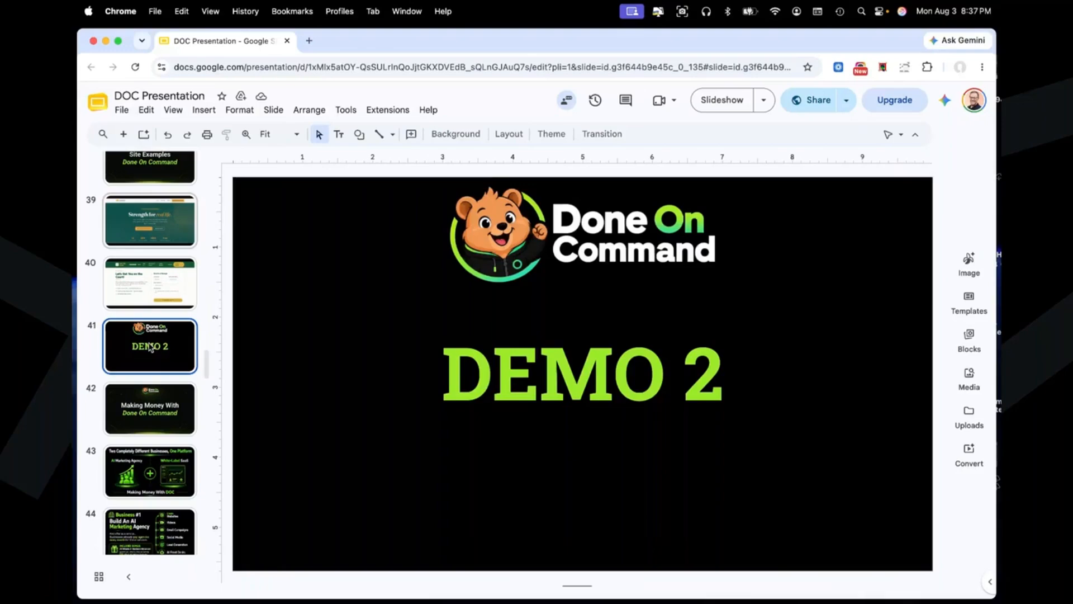
pyautogui.scroll(1, 150, 347)
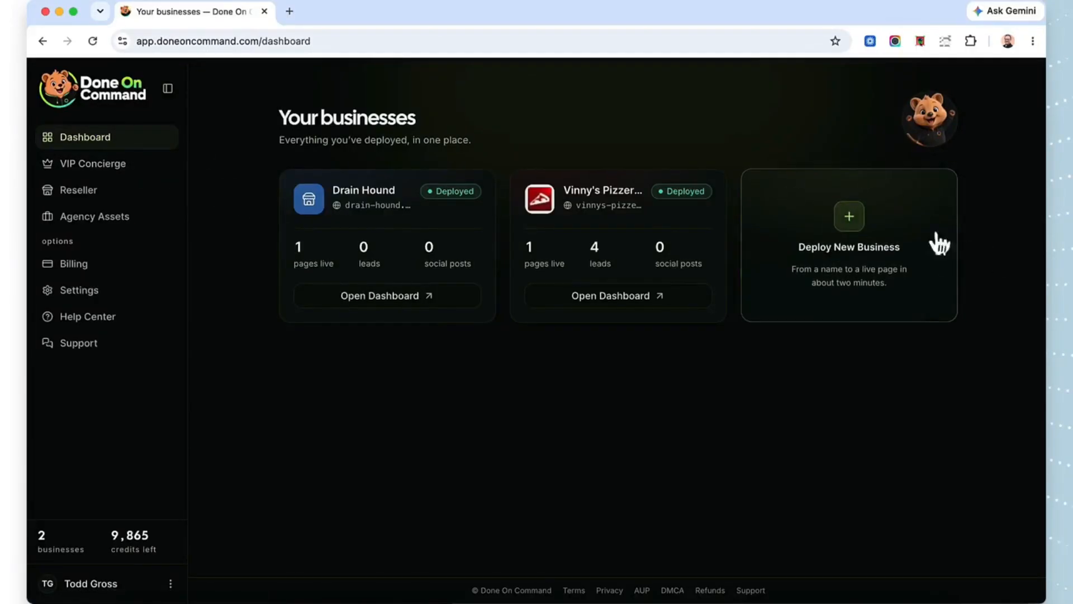
# Step: Start deploying a new business that has no website and name it Level Up Golfing
pyautogui.click(849, 217)
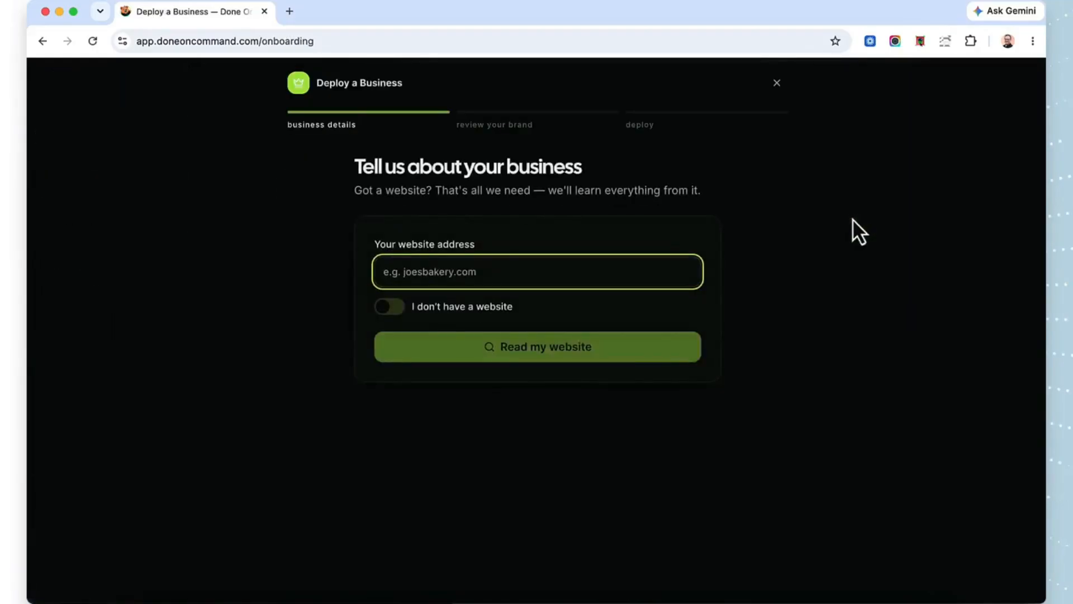
pyautogui.click(391, 308)
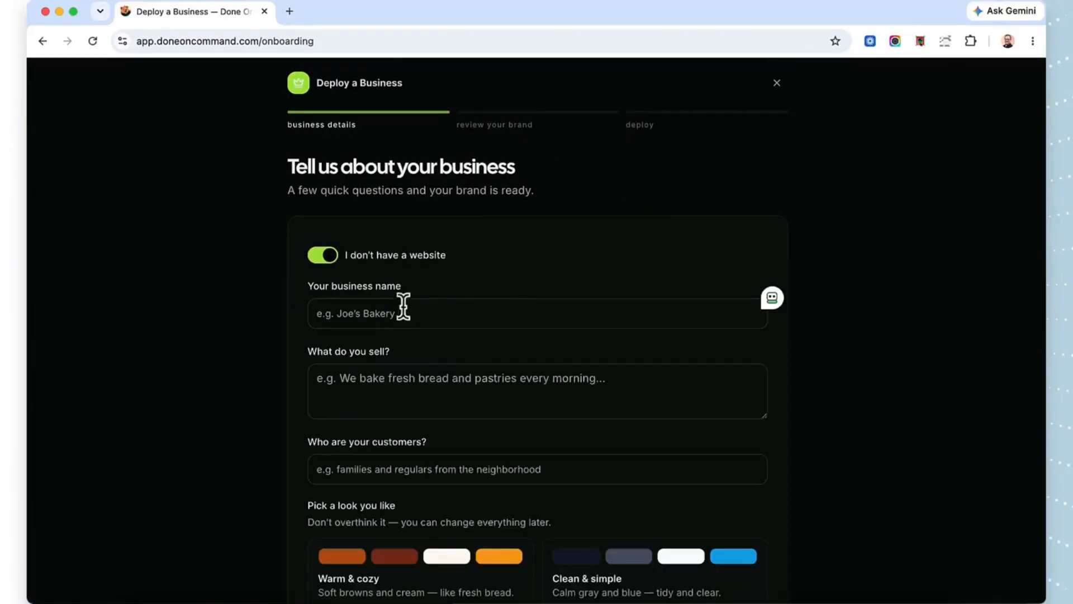
pyautogui.click(442, 309)
pyautogui.write('Lev')
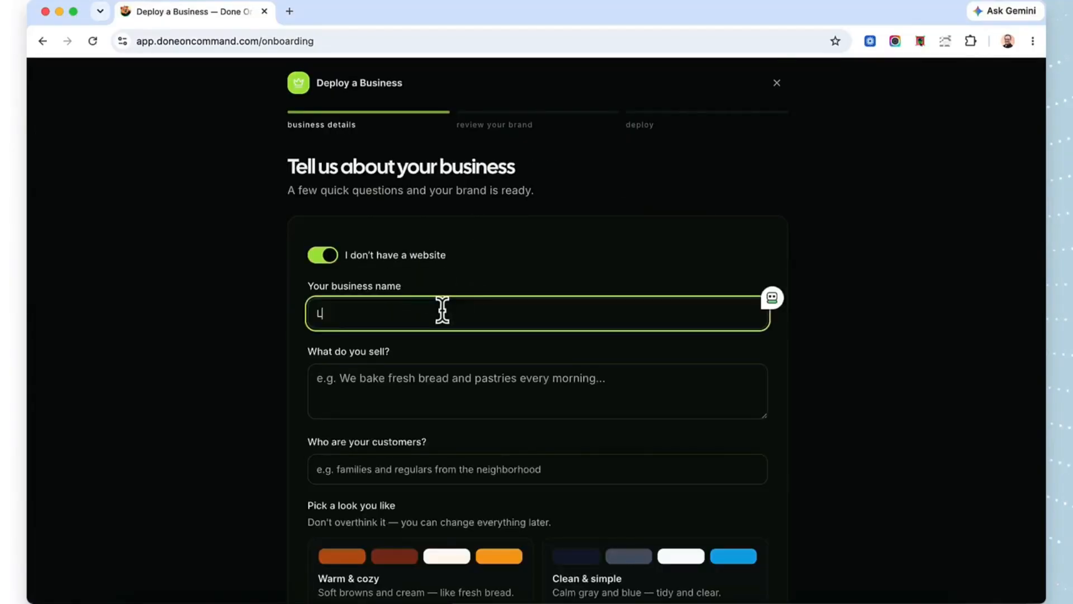
pyautogui.write('el Up Golfing')
# Step: Enter private or group golf lessons for all levels as the offer and "New Golf Players or Seasoned Athletes that want to improve!" as the customers
pyautogui.click(443, 389)
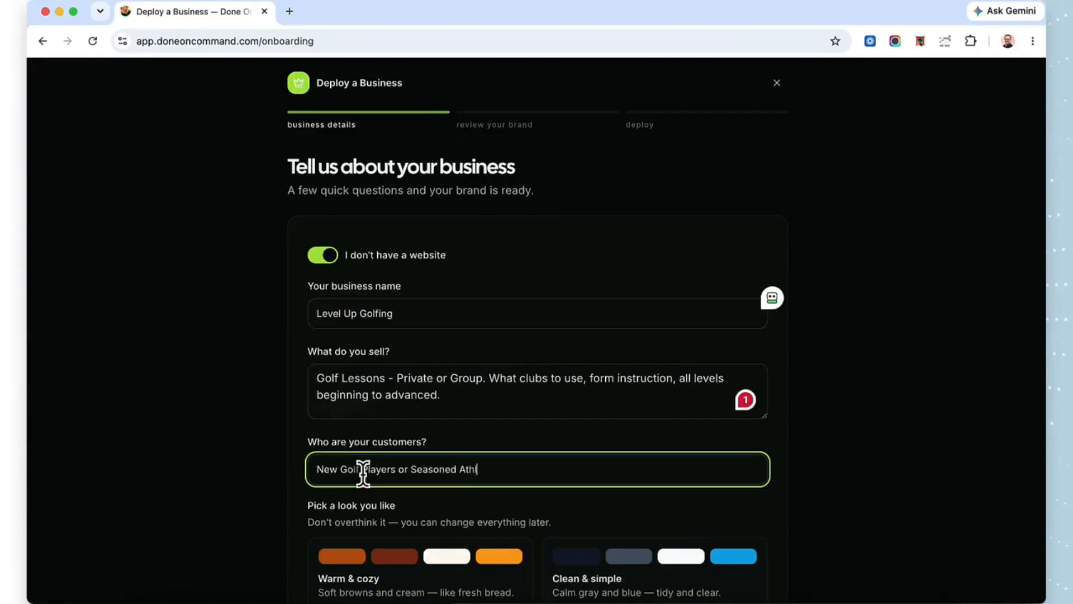
pyautogui.write('letes that want to improve!')
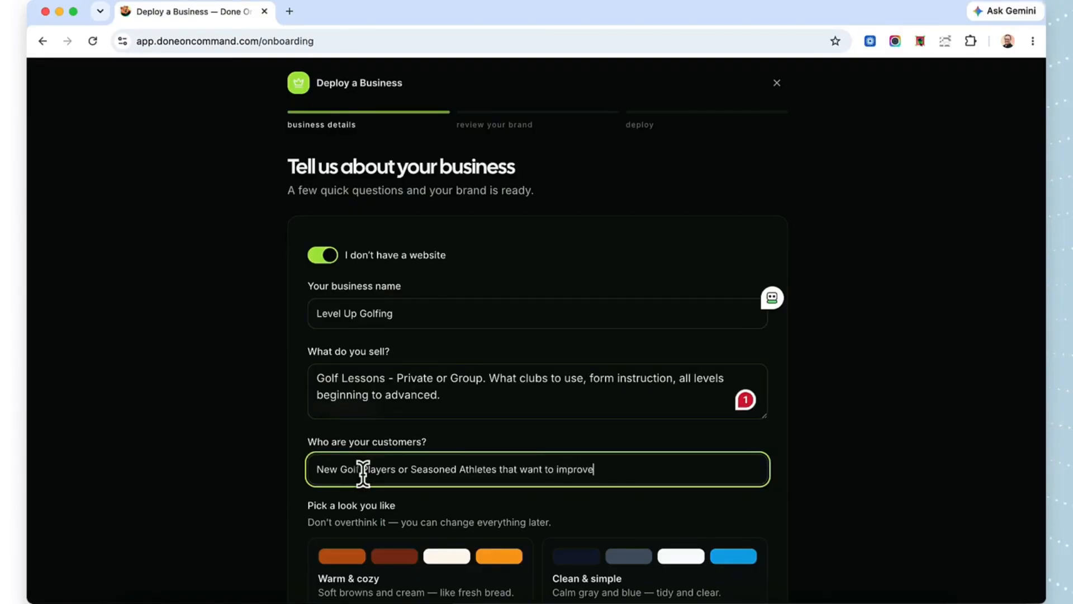
# Step: Choose the Earthy & natural look and build the brand kit
pyautogui.scroll(-5, 364, 472)
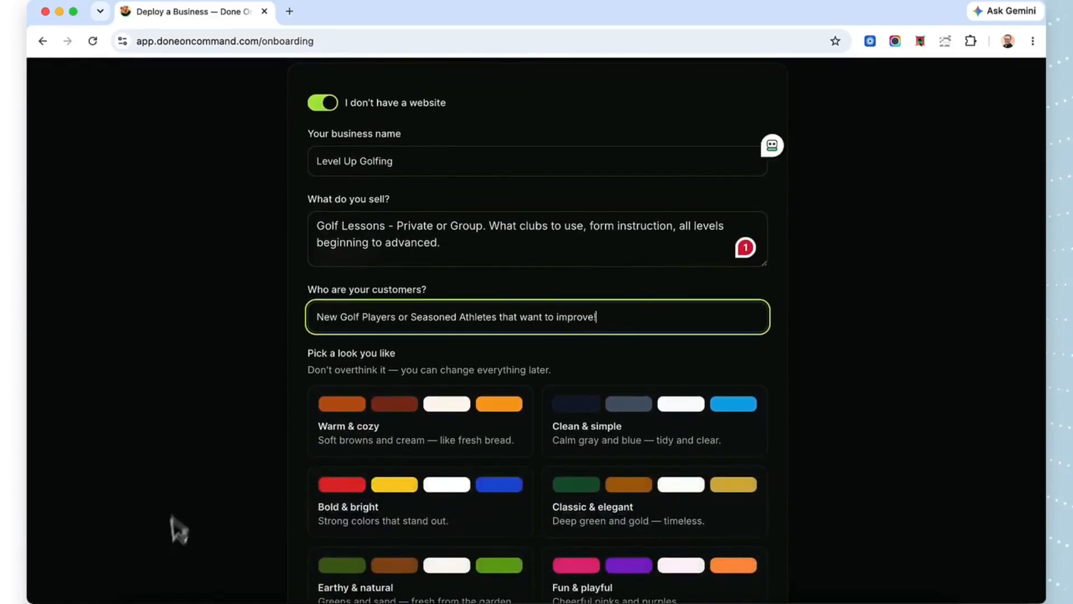
pyautogui.scroll(-4, 461, 457)
pyautogui.click(454, 456)
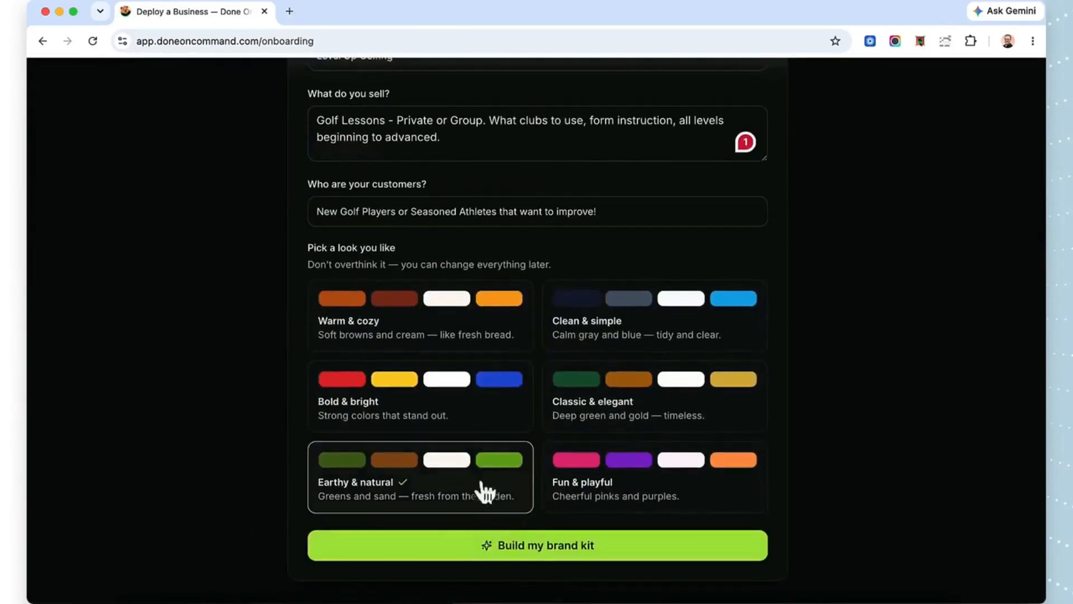
pyautogui.click(543, 551)
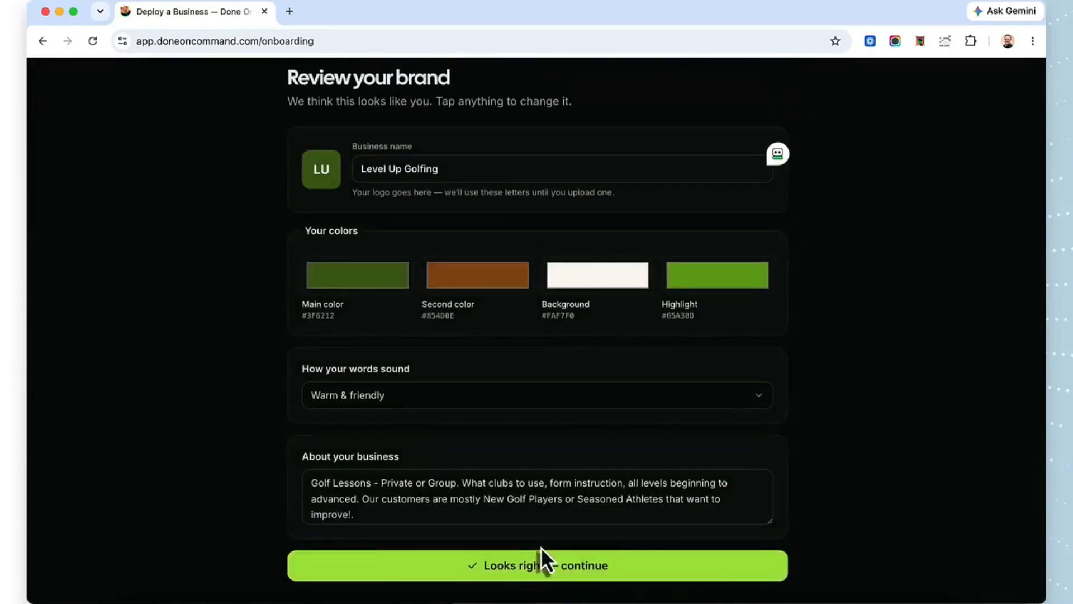
# Step: Keep the Warm & friendly tone, accept the reviewed brand and deploy the Level Up Golfing business
pyautogui.click(381, 394)
pyautogui.click(382, 394)
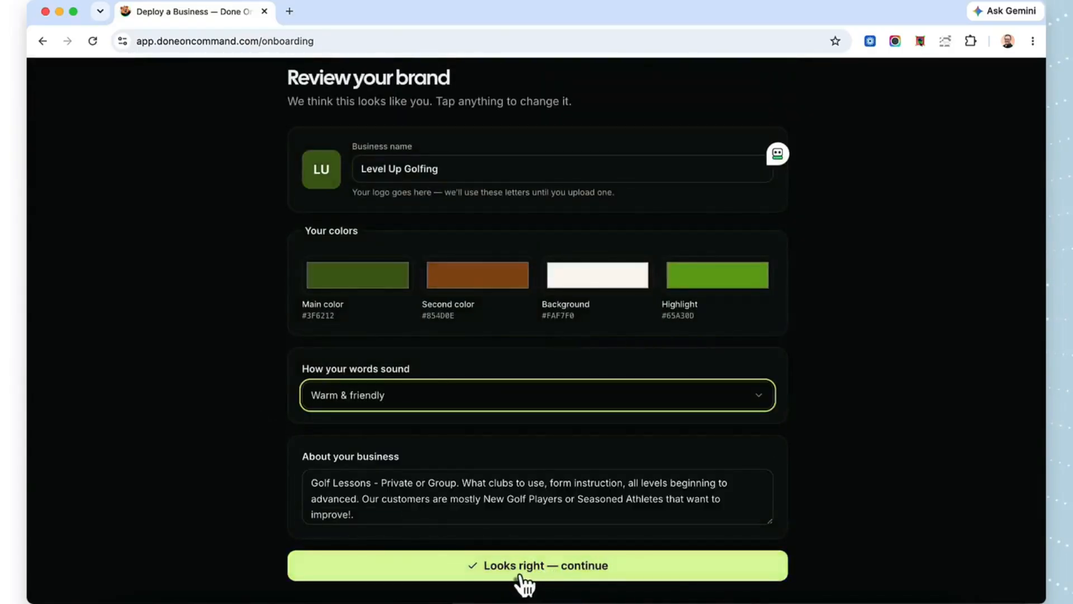
pyautogui.click(541, 574)
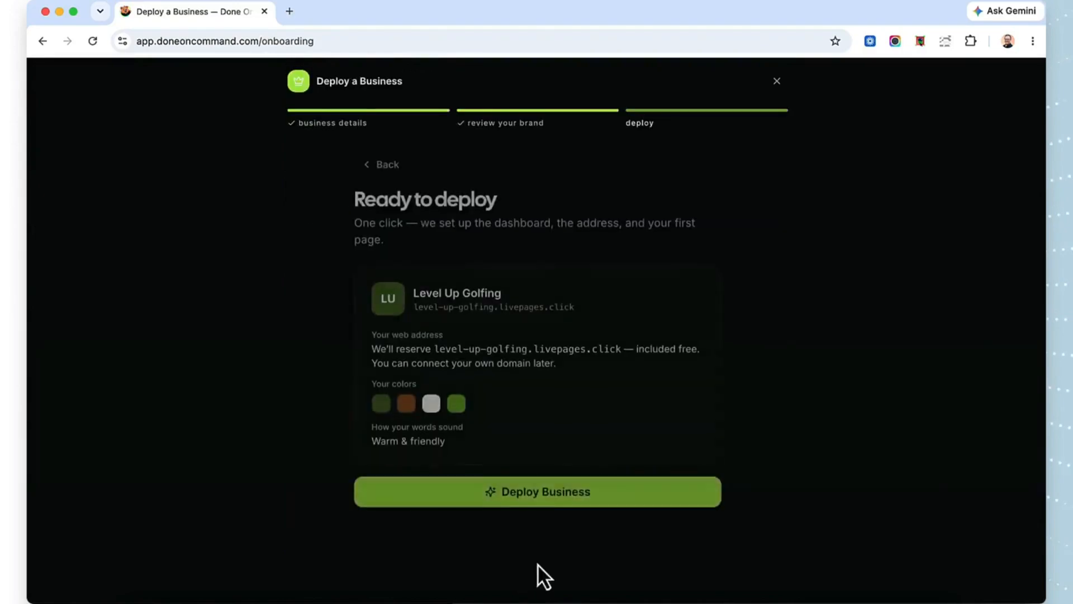
pyautogui.moveTo(575, 308); pyautogui.dragTo(395, 319)
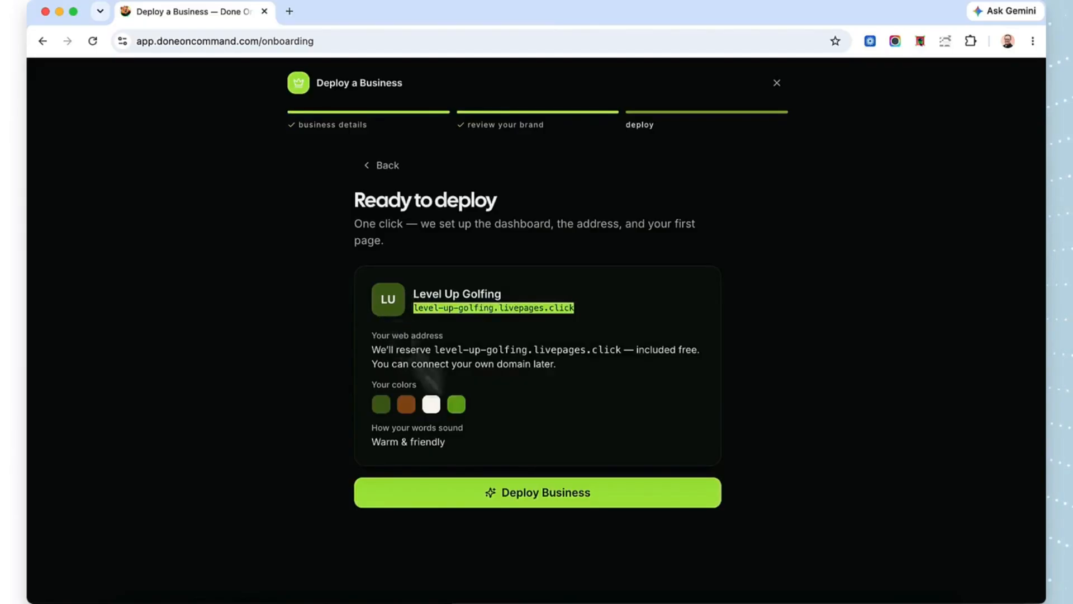
pyautogui.click(532, 495)
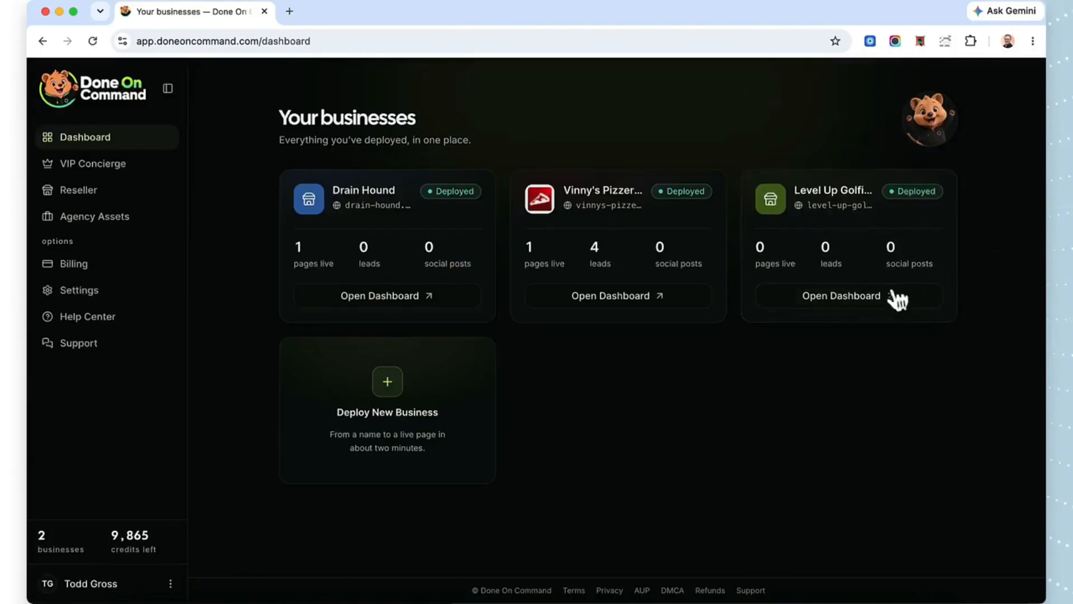
# Step: Open the Level Up Golfing dashboard and start a new chat for creating a page
pyautogui.click(835, 305)
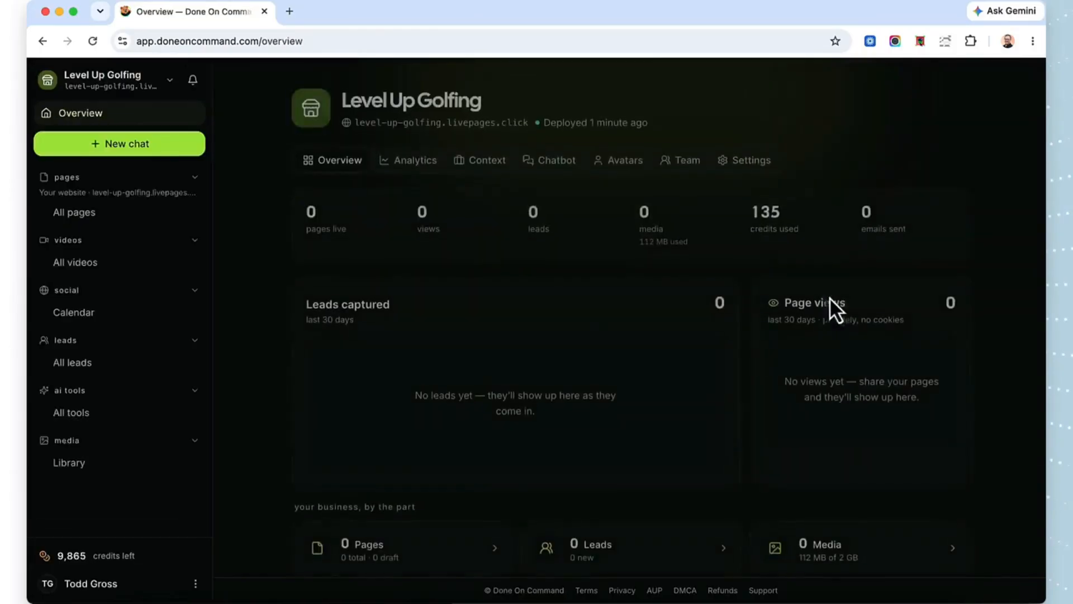
pyautogui.click(122, 146)
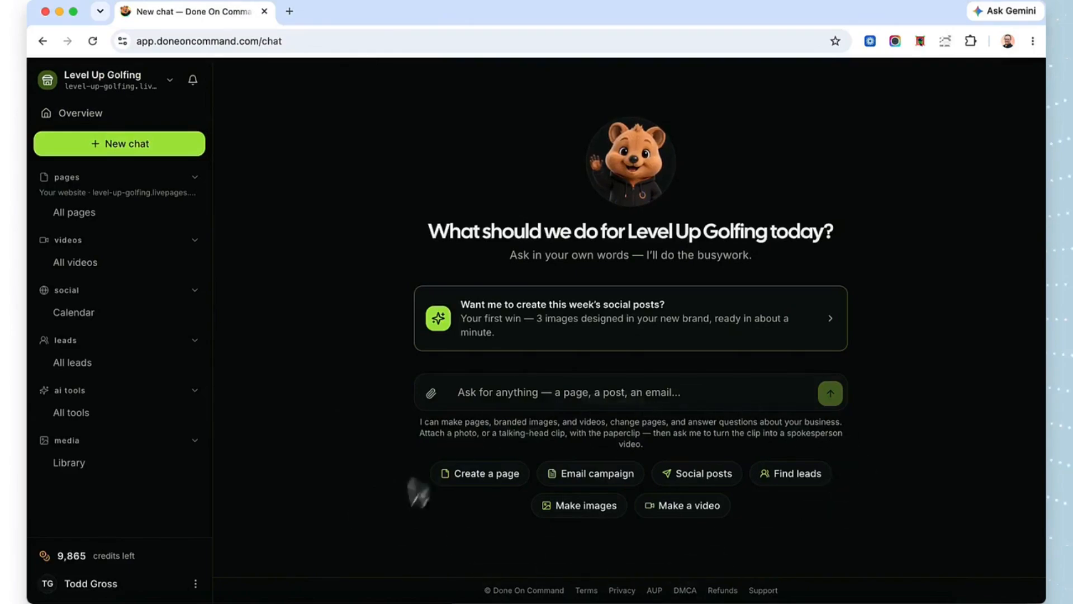
pyautogui.click(472, 482)
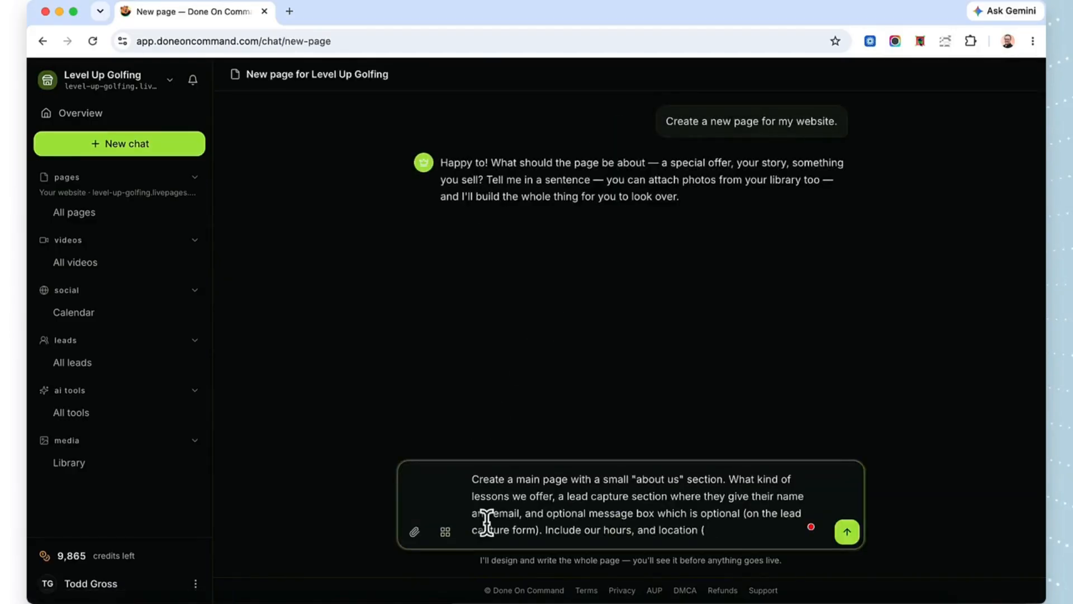
# Step: Request a main page with a small "about us" section, lesson types, a name-and-email lead capture form with optional message box, hours and location
pyautogui.write('mak')
pyautogui.press('BackSpace')
pyautogui.press('BackSpace')
pyautogui.press('BackSpace')
pyautogui.press('BackSpace')
pyautogui.press('Return')
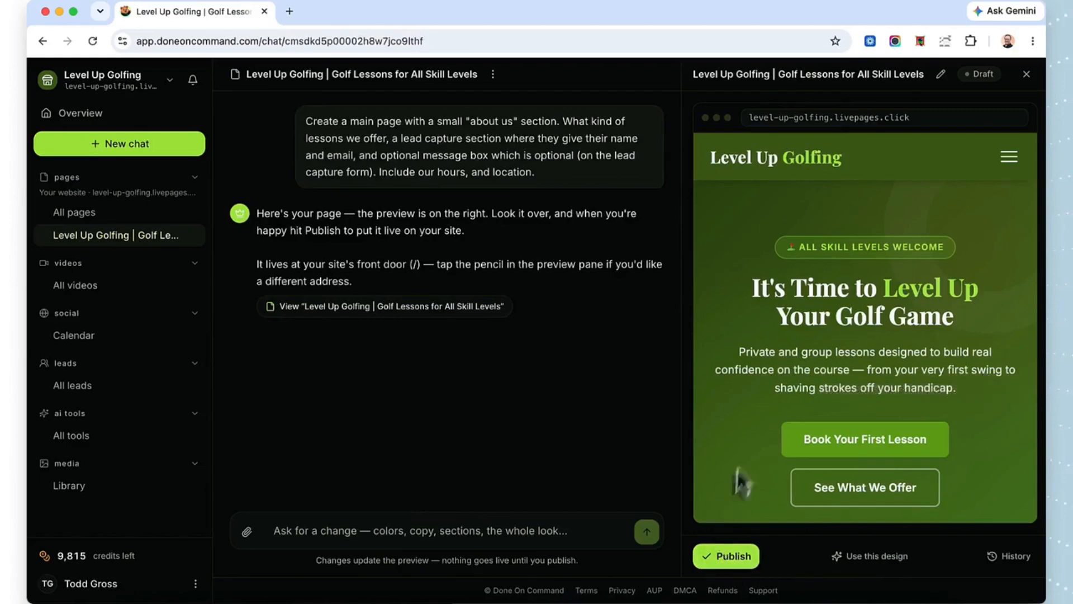
# Step: Review the generated page preview's opening hero area and the "About Us" section
pyautogui.scroll(-3, 739, 461)
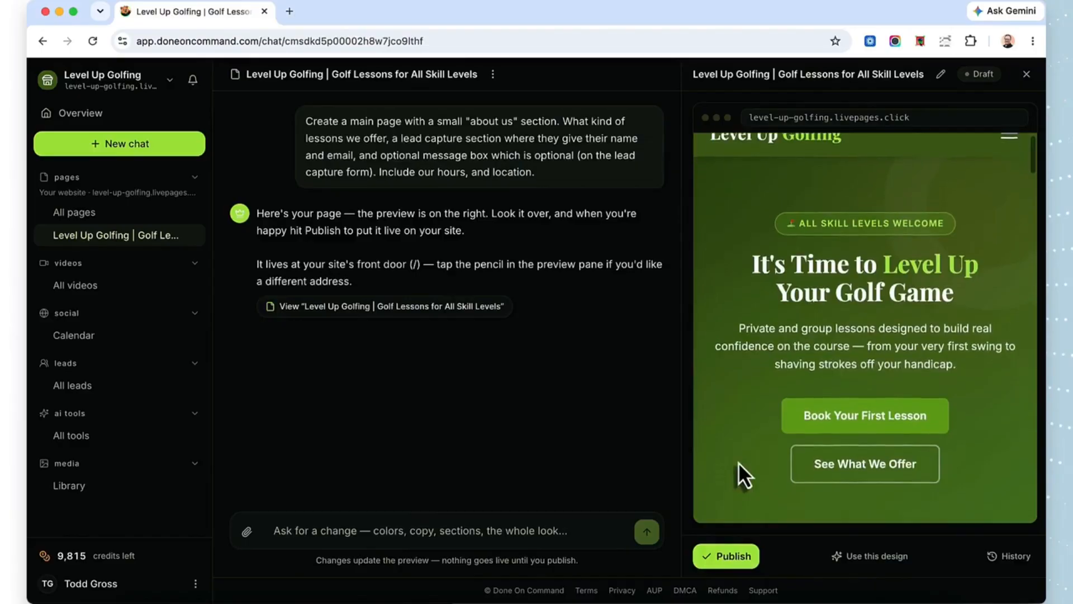
pyautogui.scroll(-2, 764, 374)
pyautogui.scroll(-4, 765, 374)
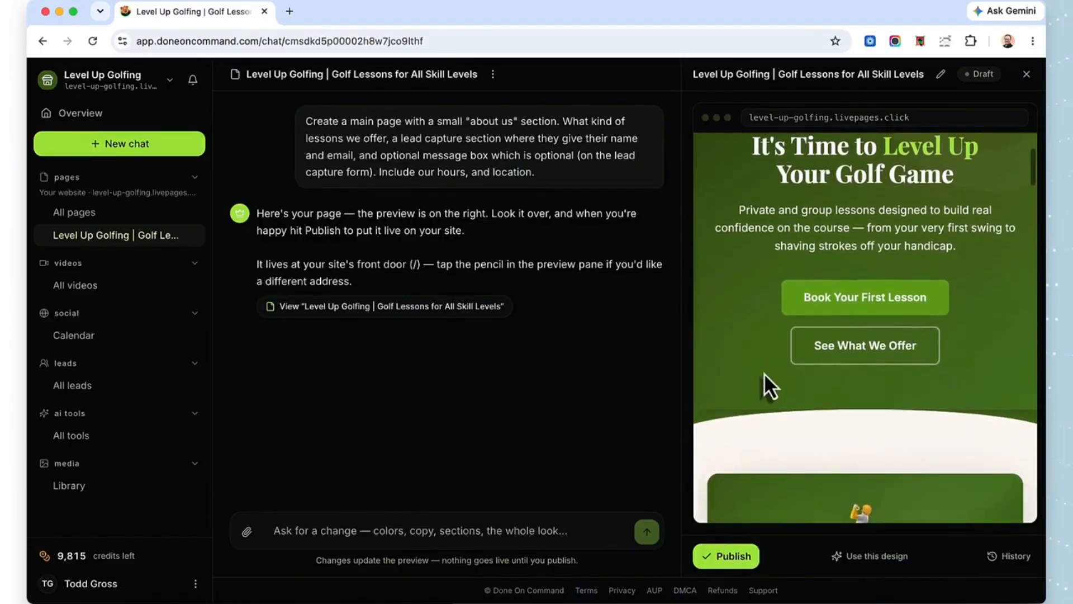
pyautogui.scroll(-3, 764, 374)
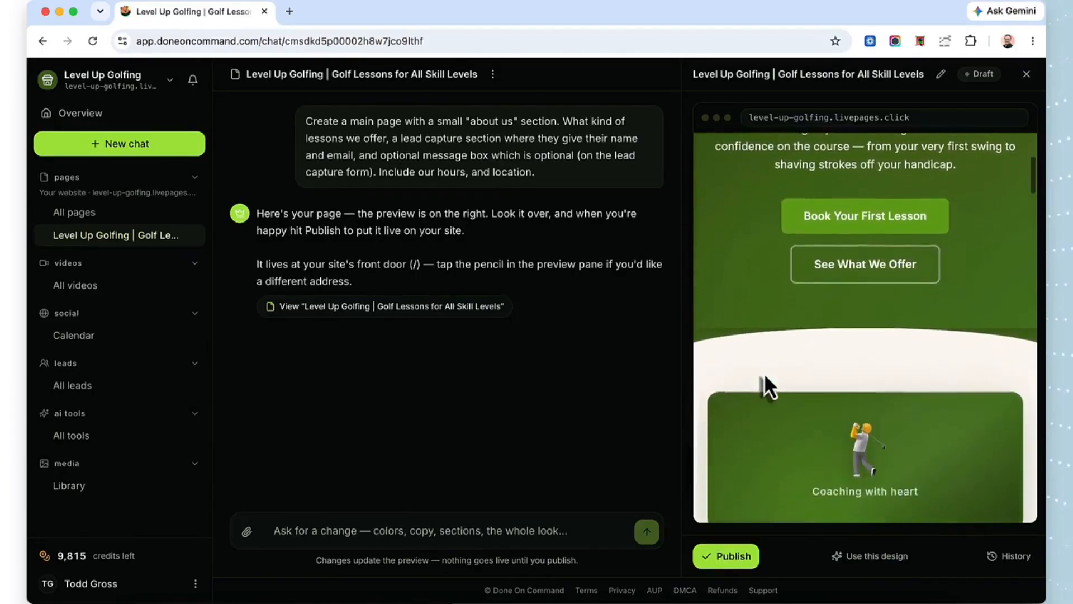
pyautogui.scroll(-3, 764, 374)
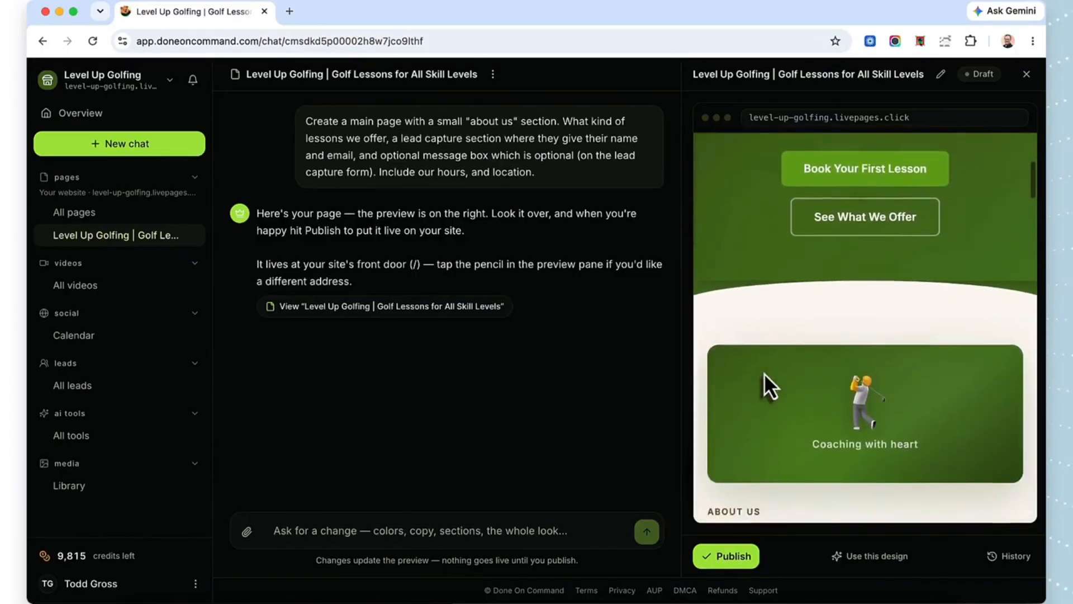
pyautogui.scroll(-3, 764, 374)
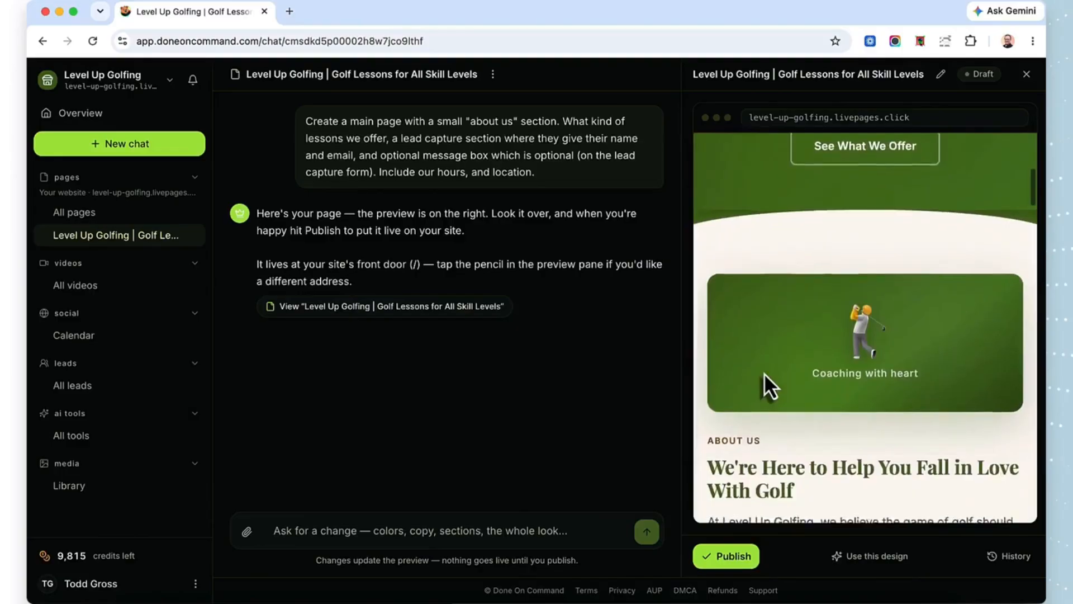
pyautogui.scroll(-3, 763, 373)
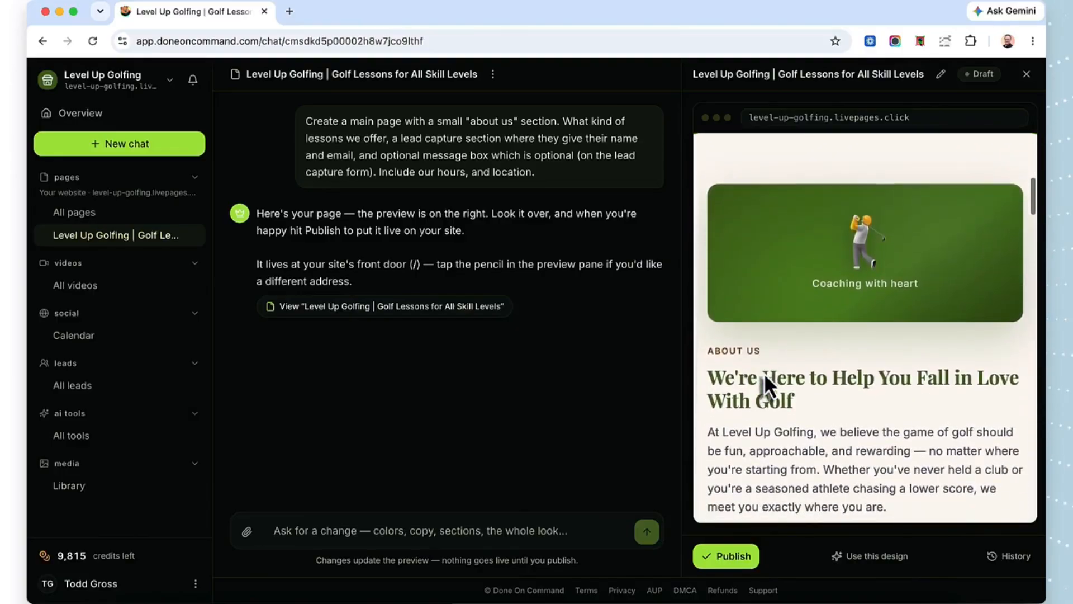
pyautogui.scroll(-3, 764, 374)
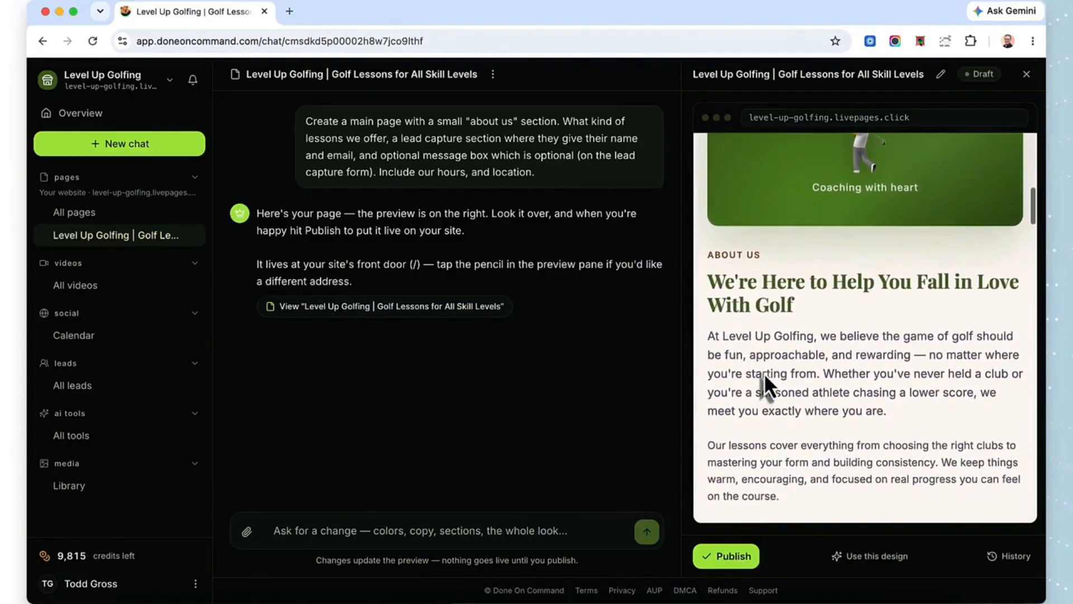
pyautogui.scroll(-3, 765, 376)
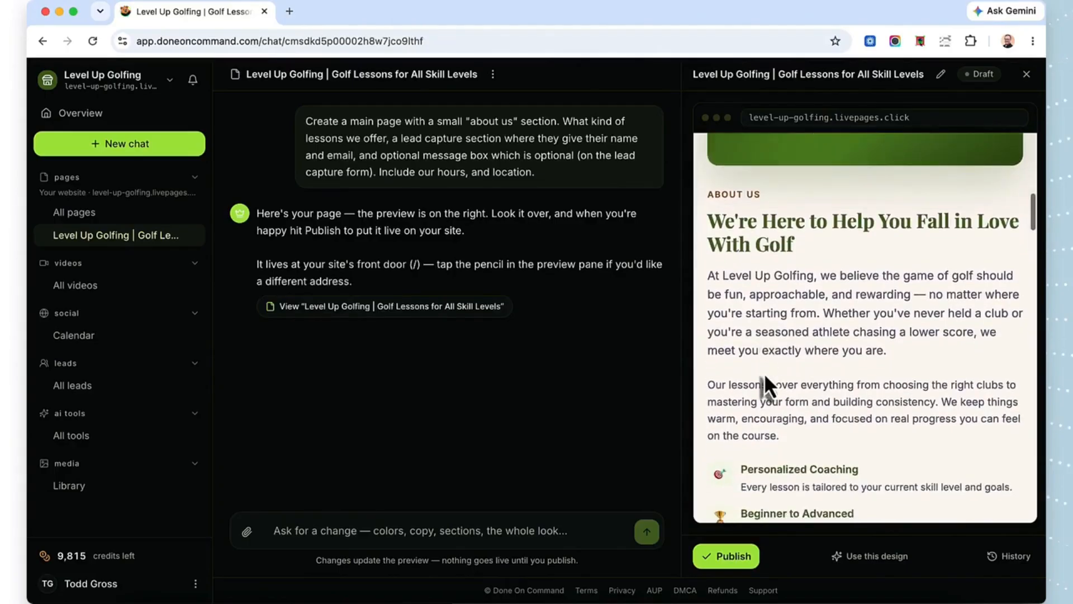
pyautogui.scroll(-4, 765, 377)
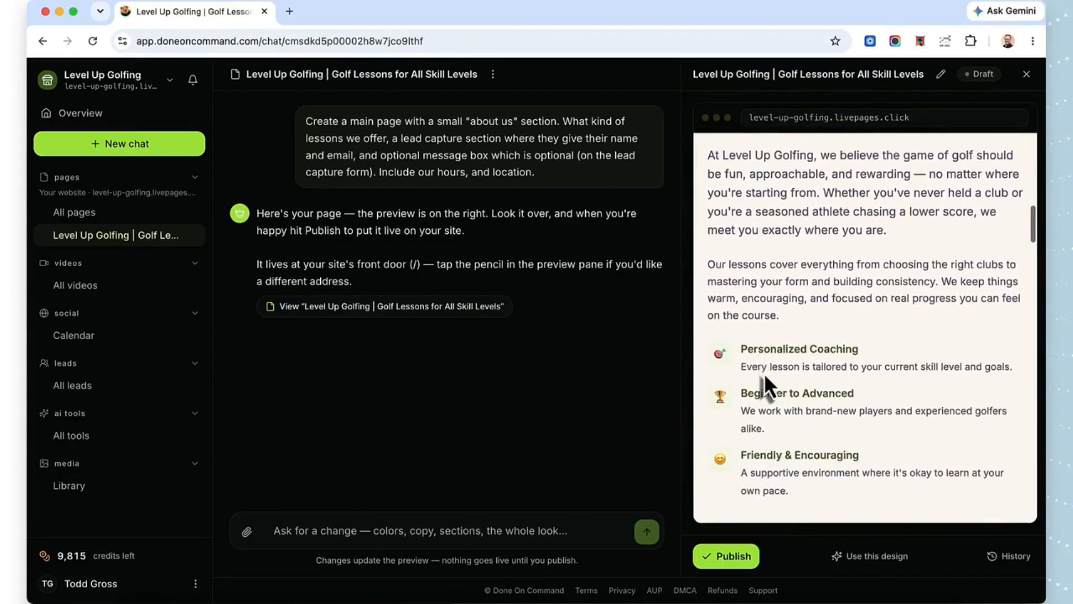
# Step: Examine the "What We Offer" section of the preview, reading through each lesson type card
pyautogui.scroll(-5, 764, 373)
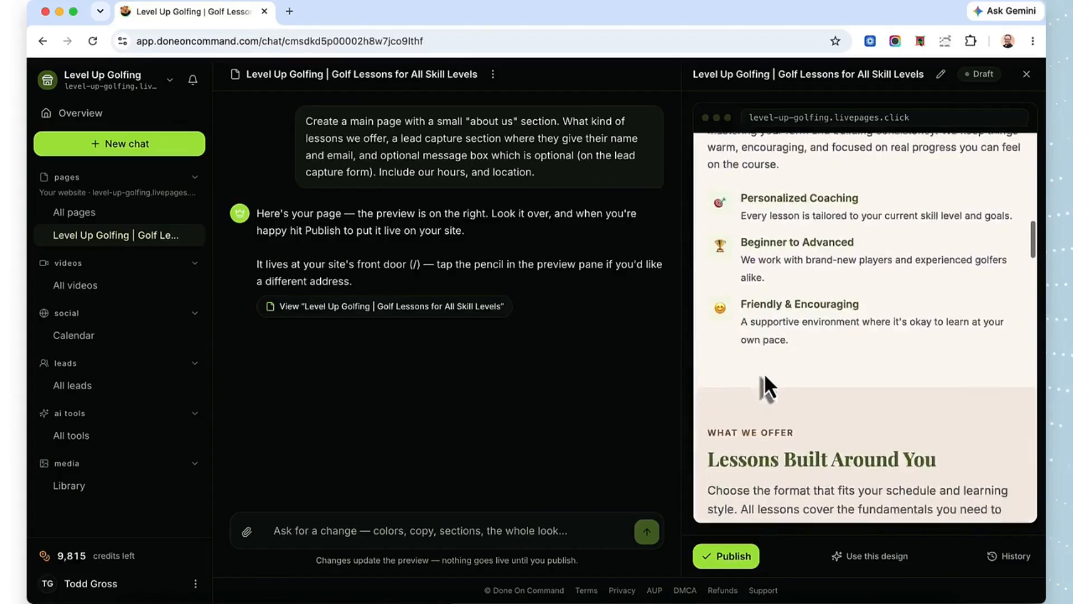
pyautogui.scroll(-4, 764, 373)
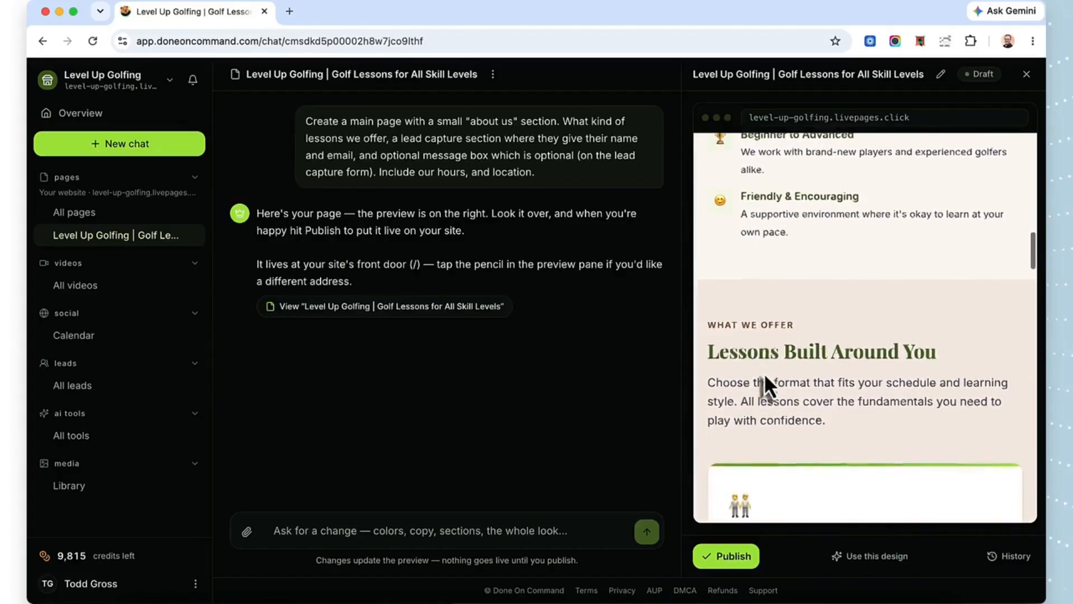
pyautogui.scroll(-5, 764, 373)
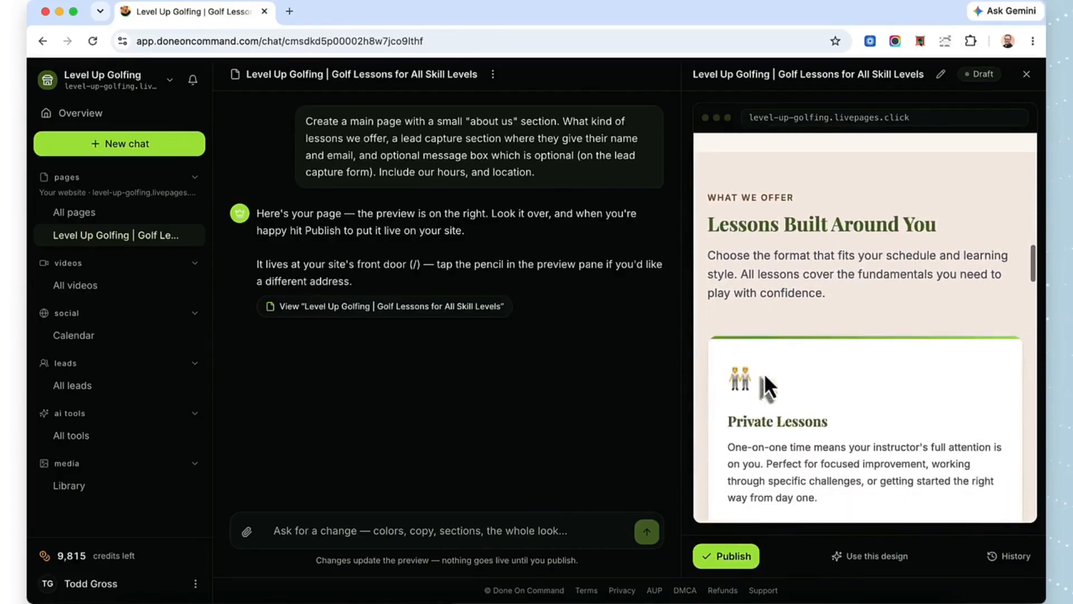
pyautogui.scroll(-4, 764, 374)
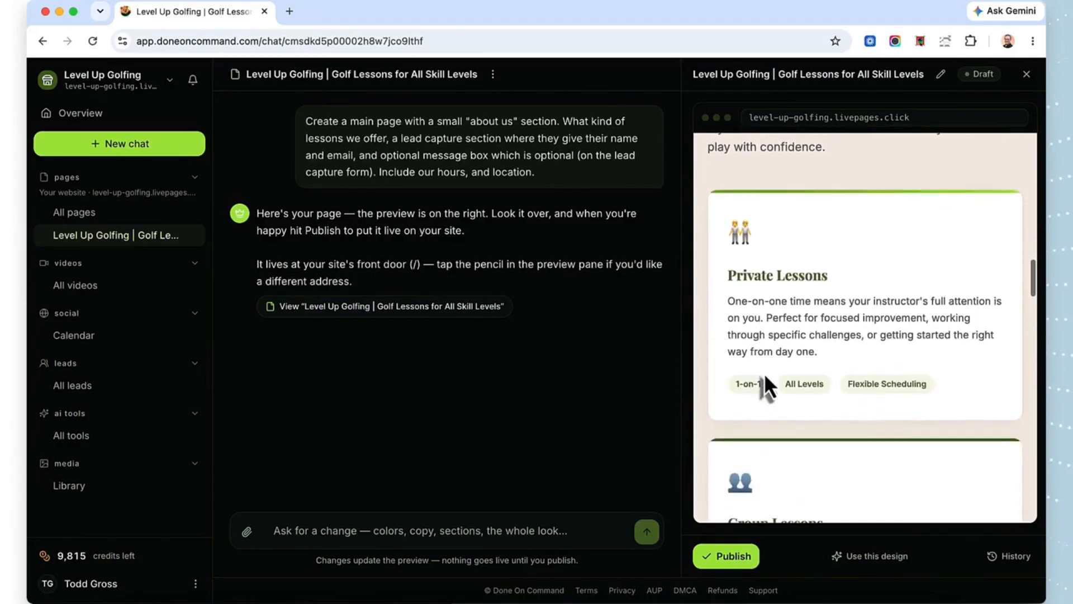
pyautogui.scroll(-3, 764, 374)
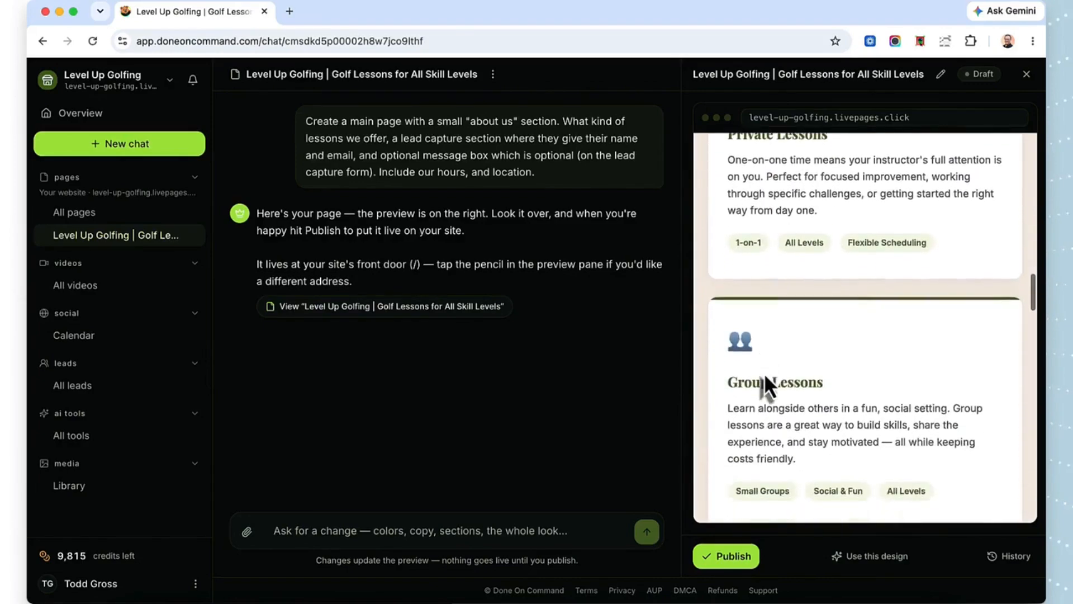
pyautogui.scroll(-5, 764, 374)
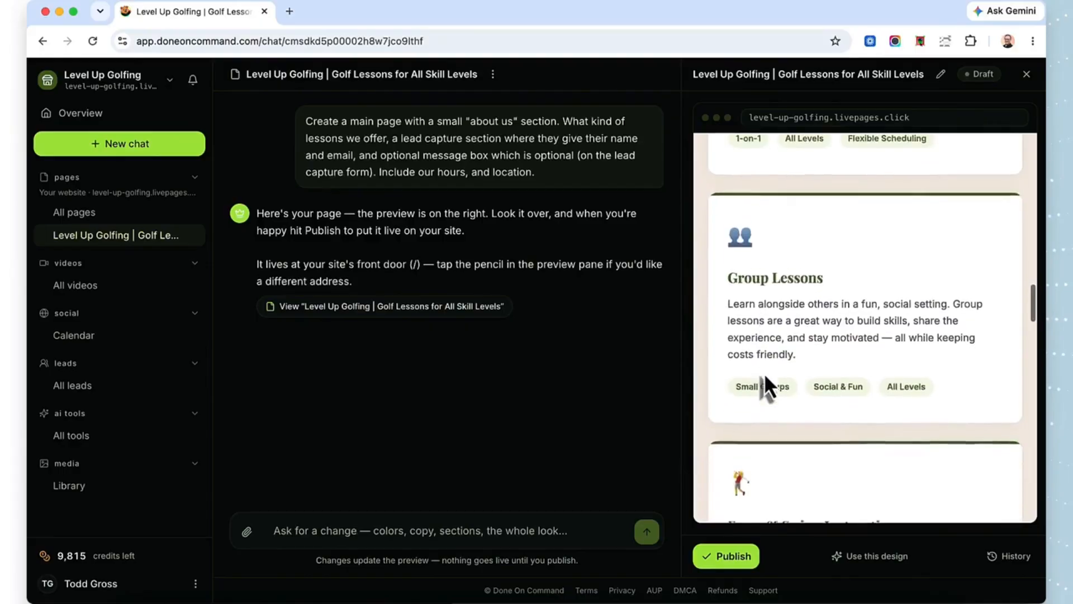
pyautogui.scroll(-5, 764, 374)
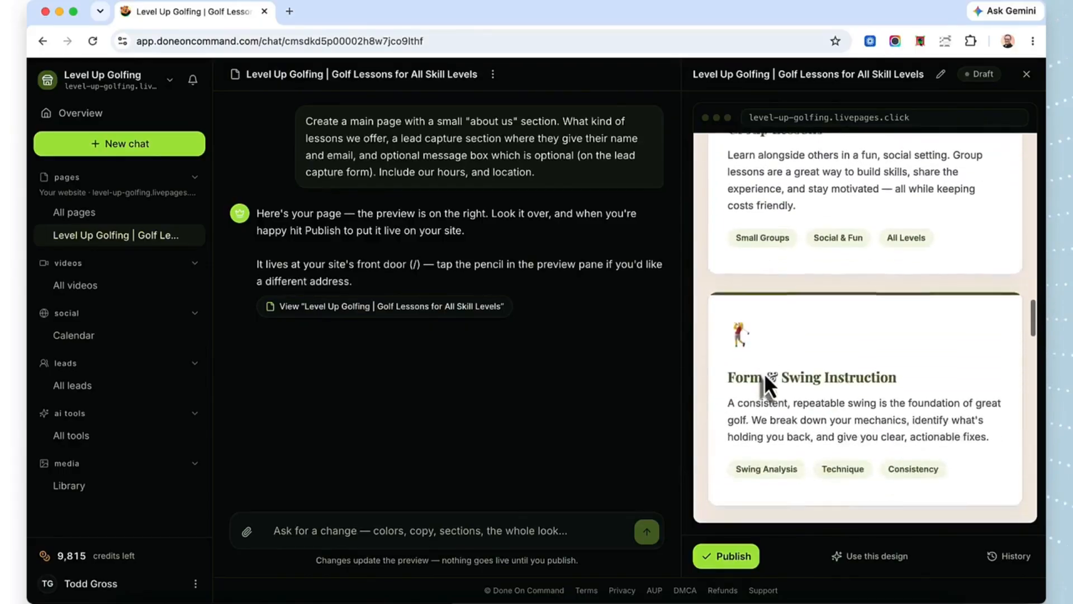
pyautogui.scroll(-5, 764, 373)
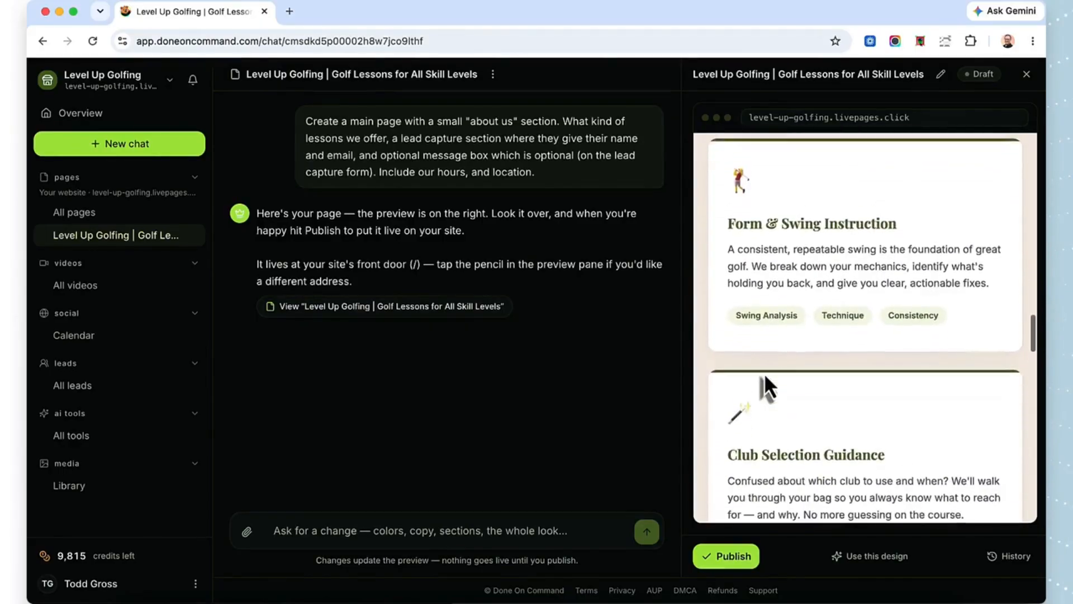
pyautogui.scroll(-5, 763, 373)
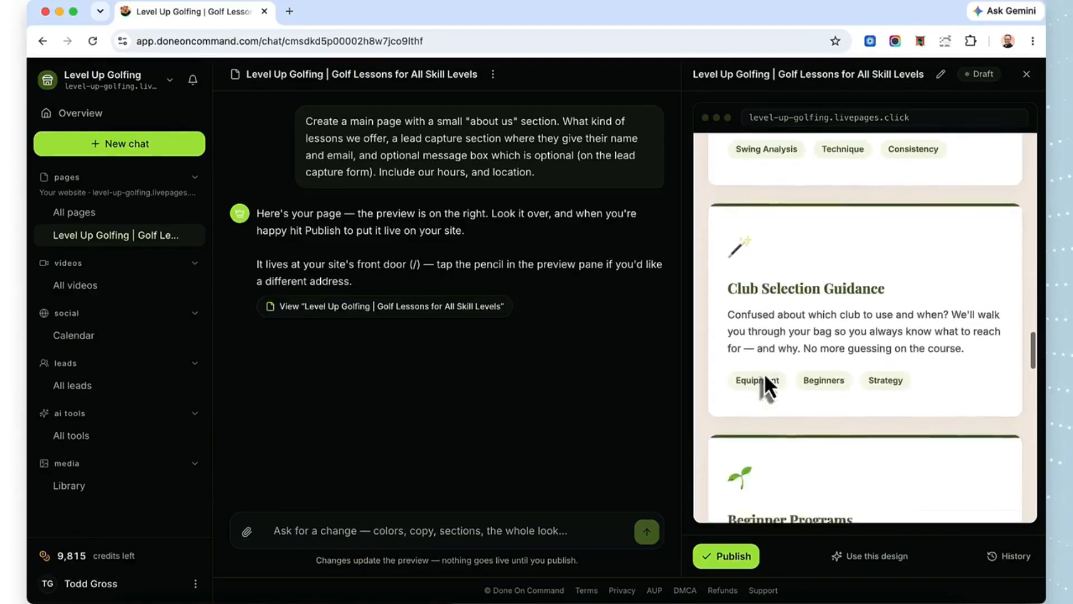
pyautogui.scroll(-8, 765, 375)
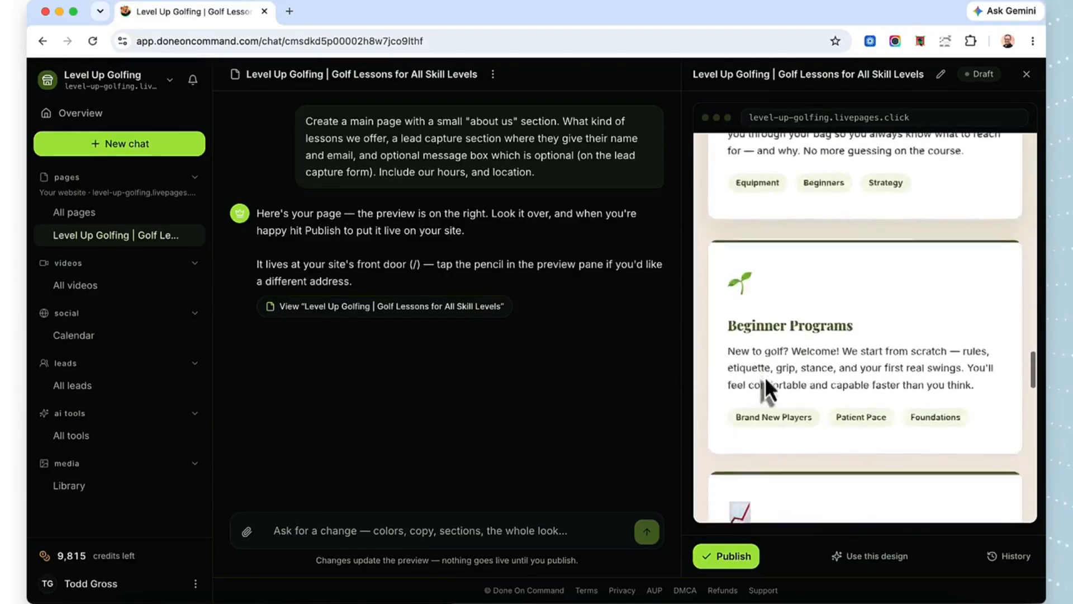
pyautogui.scroll(-4, 764, 376)
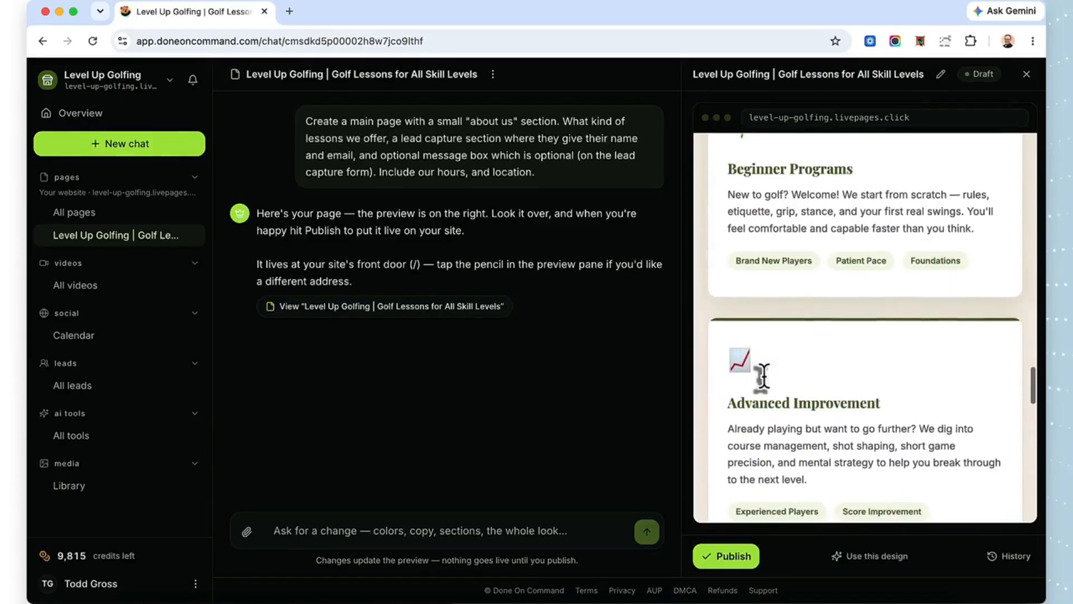
pyautogui.scroll(-3, 764, 376)
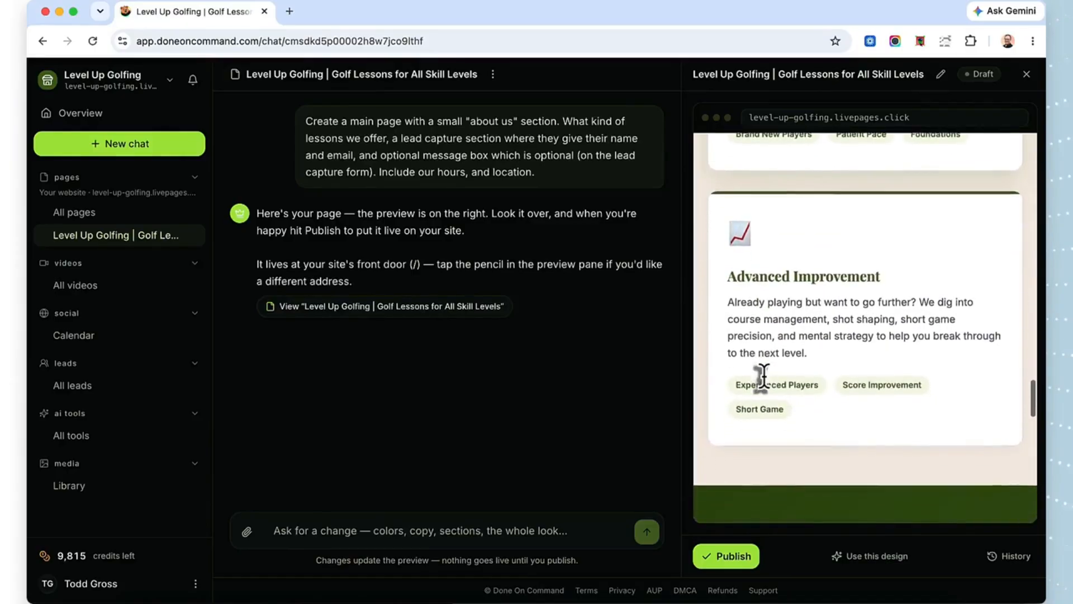
# Step: Check the preview's lead capture form and the location and hours details below it
pyautogui.scroll(-5, 764, 376)
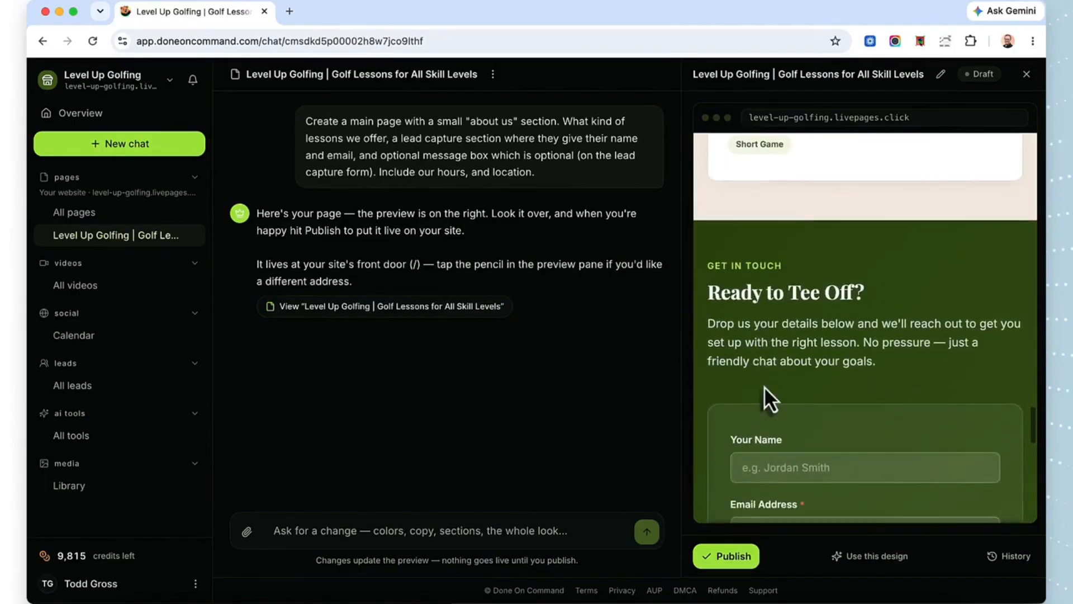
pyautogui.scroll(-4, 764, 386)
pyautogui.scroll(-3, 764, 387)
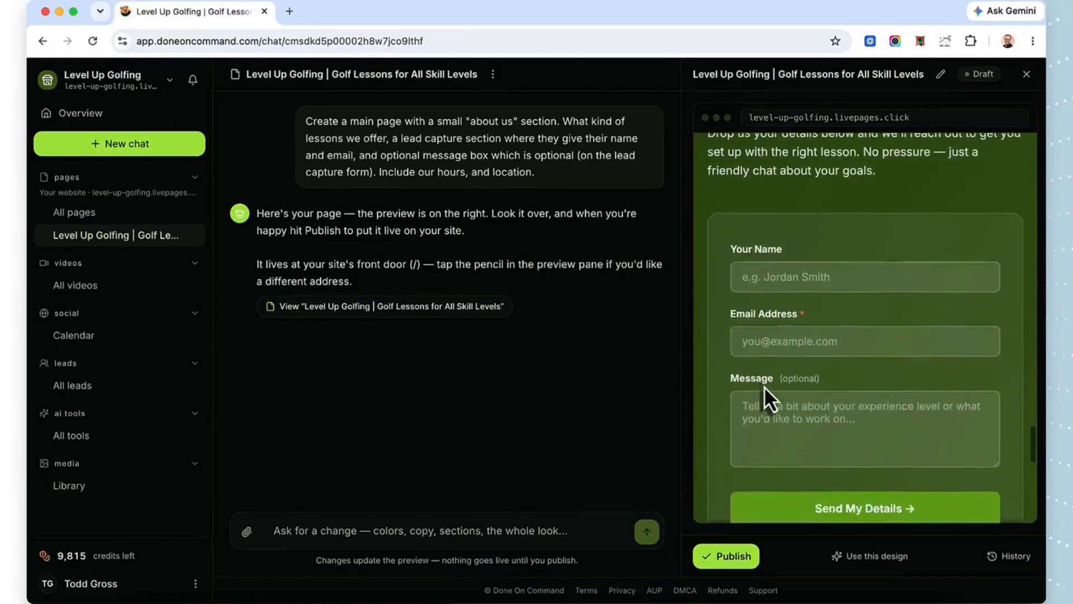
pyautogui.scroll(-3, 763, 387)
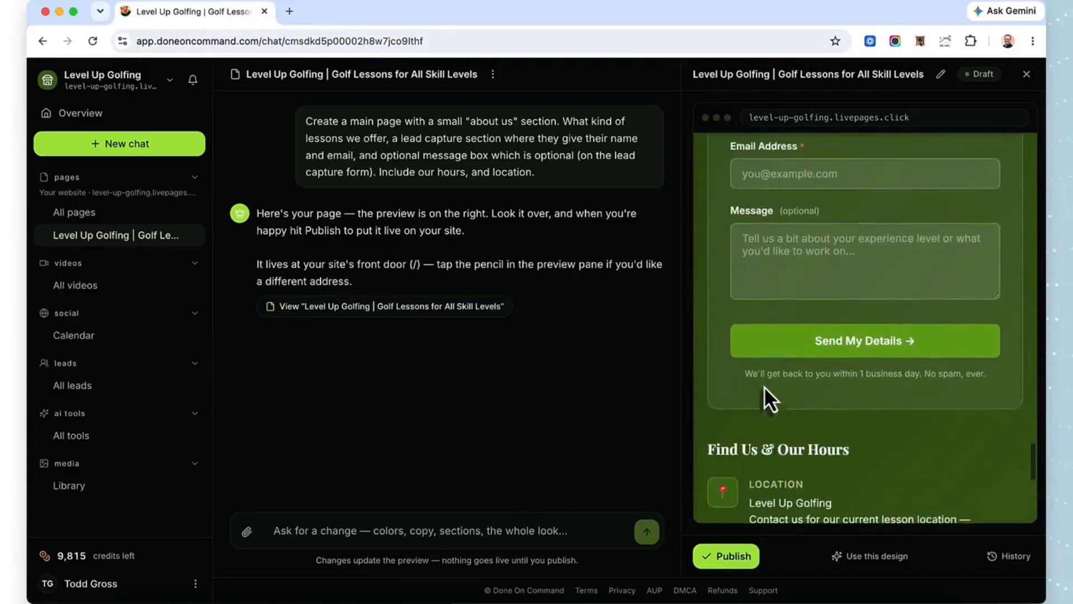
pyautogui.scroll(-3, 764, 387)
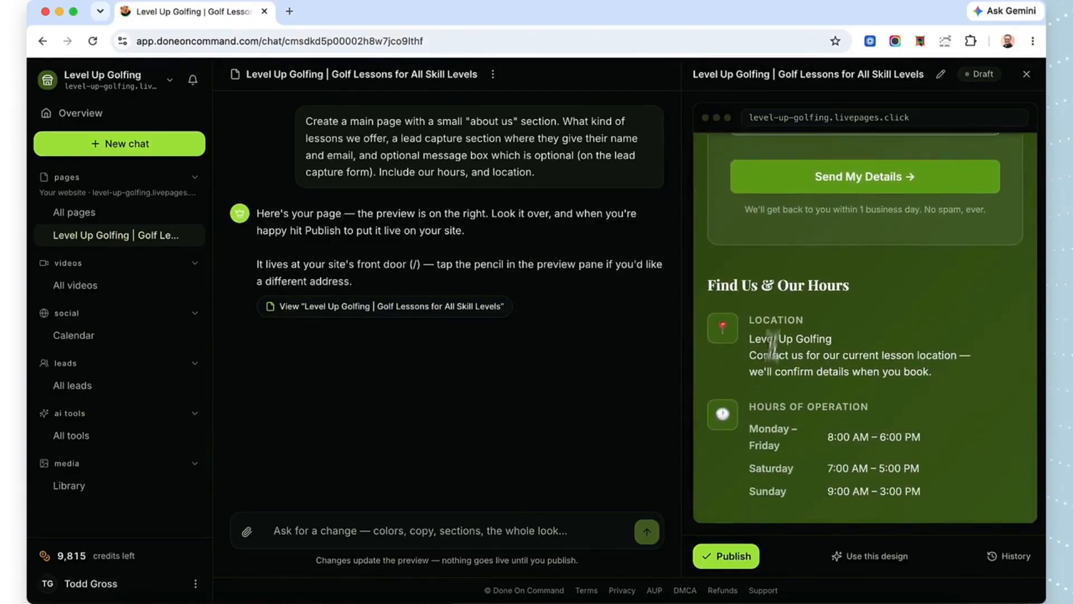
pyautogui.scroll(-2, 780, 367)
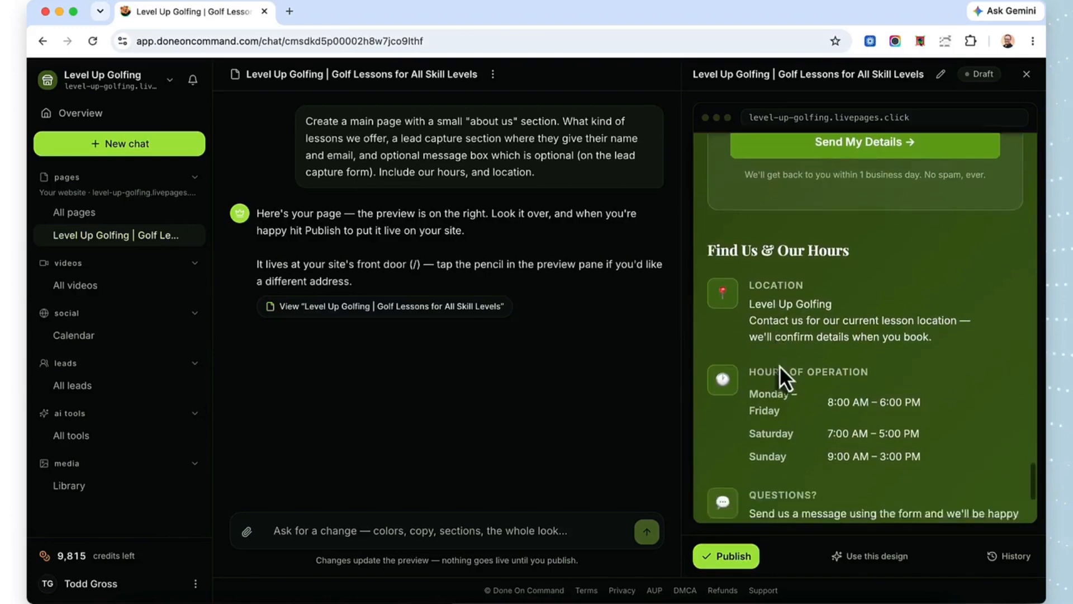
pyautogui.scroll(-2, 780, 365)
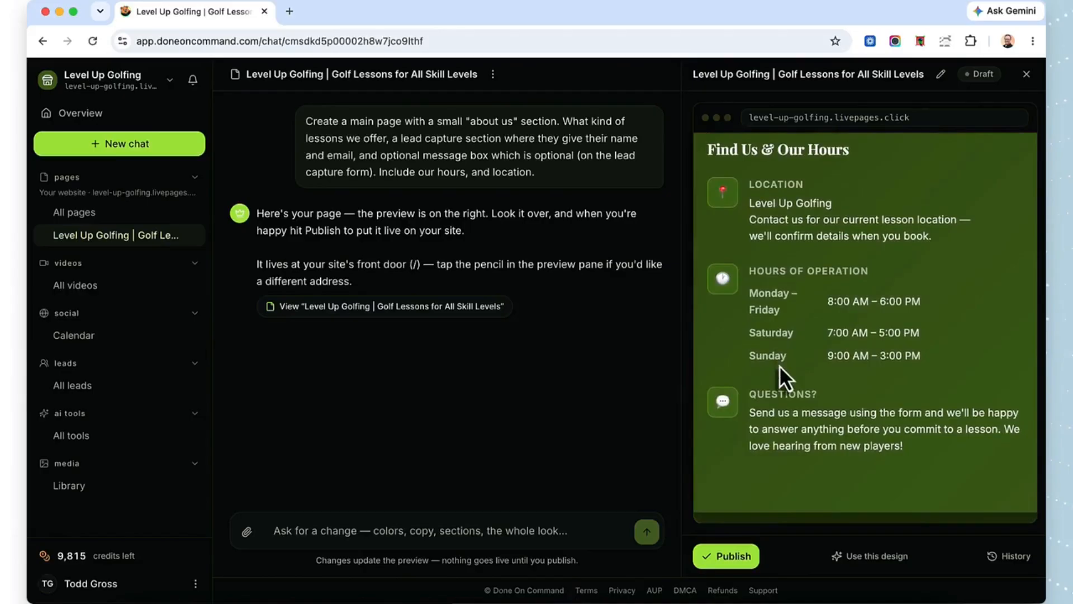
pyautogui.scroll(3, 779, 364)
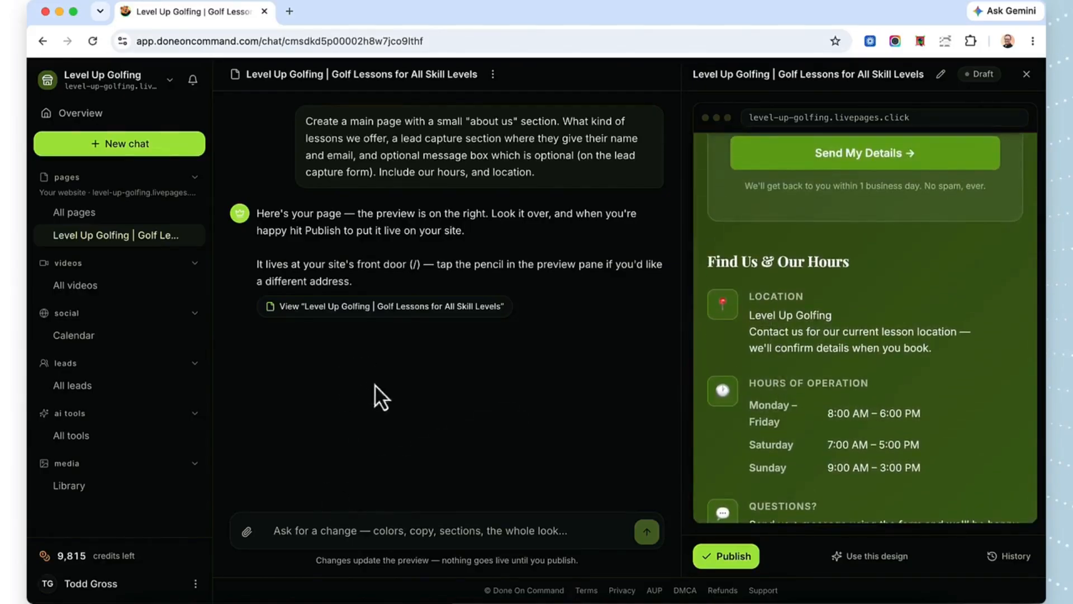
# Step: Ask the chat to add the business's location to the page, giving its full street address, city and state
pyautogui.click(354, 523)
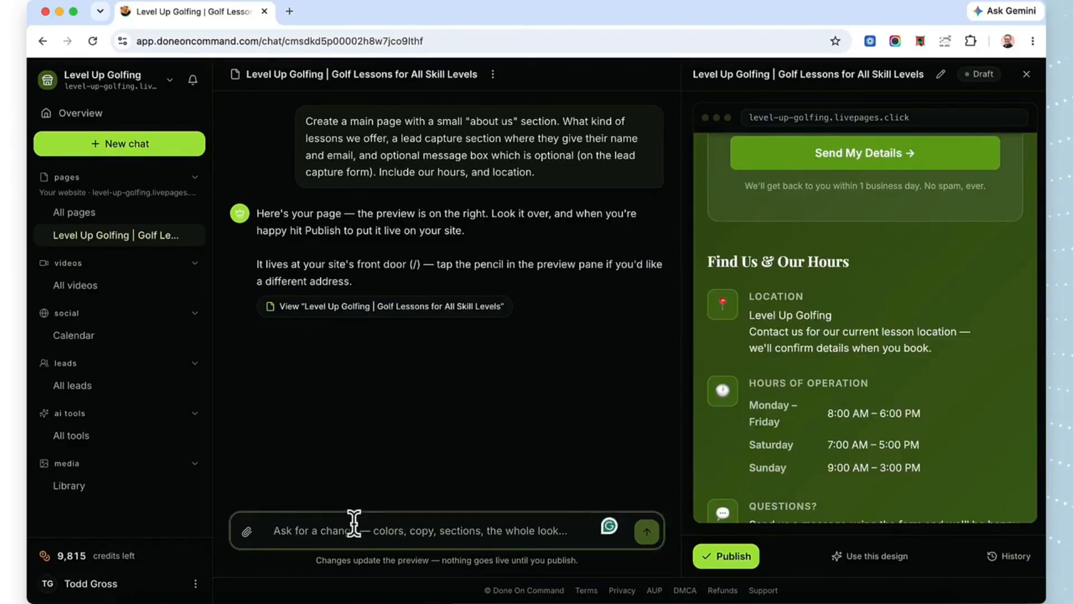
pyautogui.write('Add ')
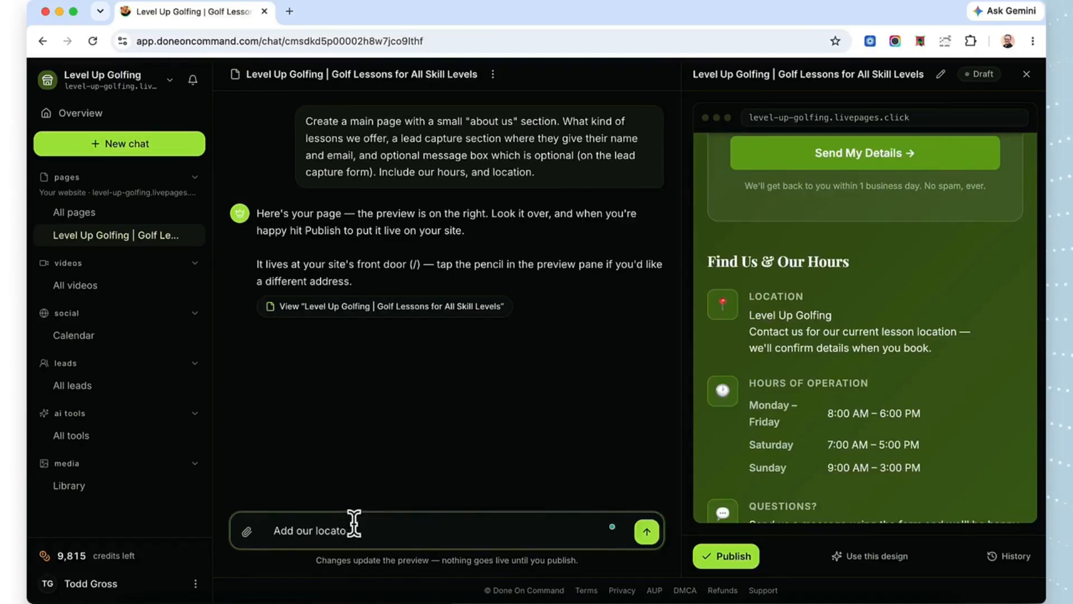
pyautogui.write('our location which is')
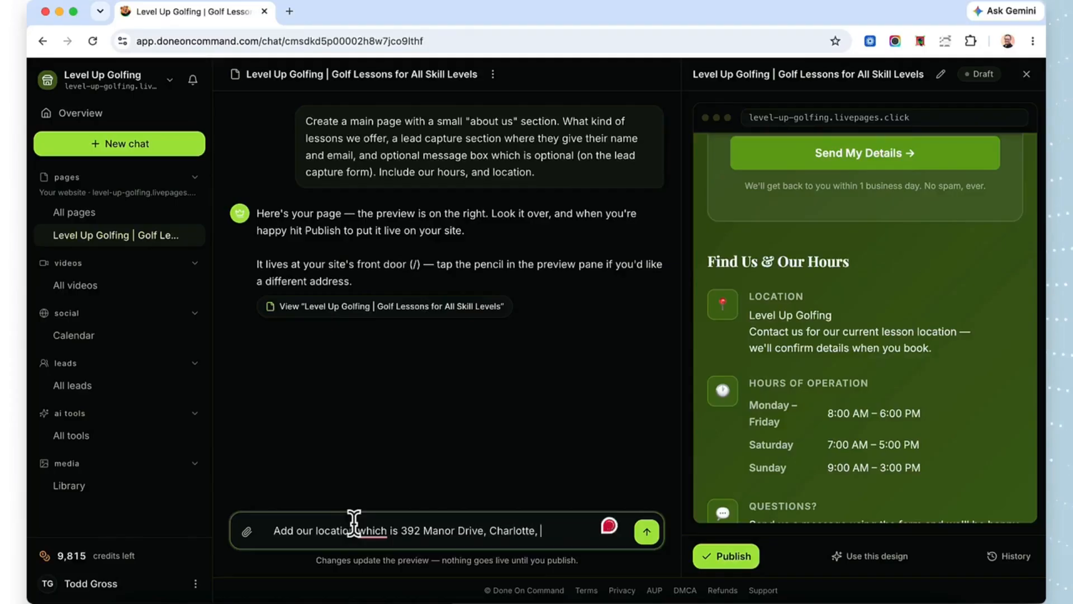
pyautogui.press('Return')
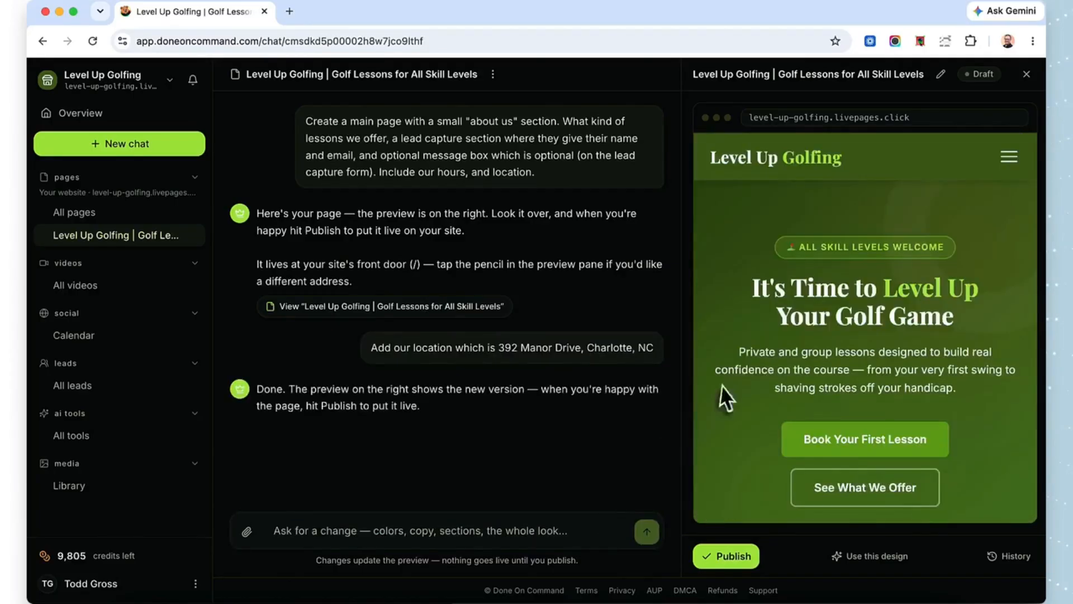
# Step: Check the location entry under "Find Us & Our Hours" in the updated page preview
pyautogui.scroll(-1, 746, 351)
pyautogui.scroll(-10, 744, 350)
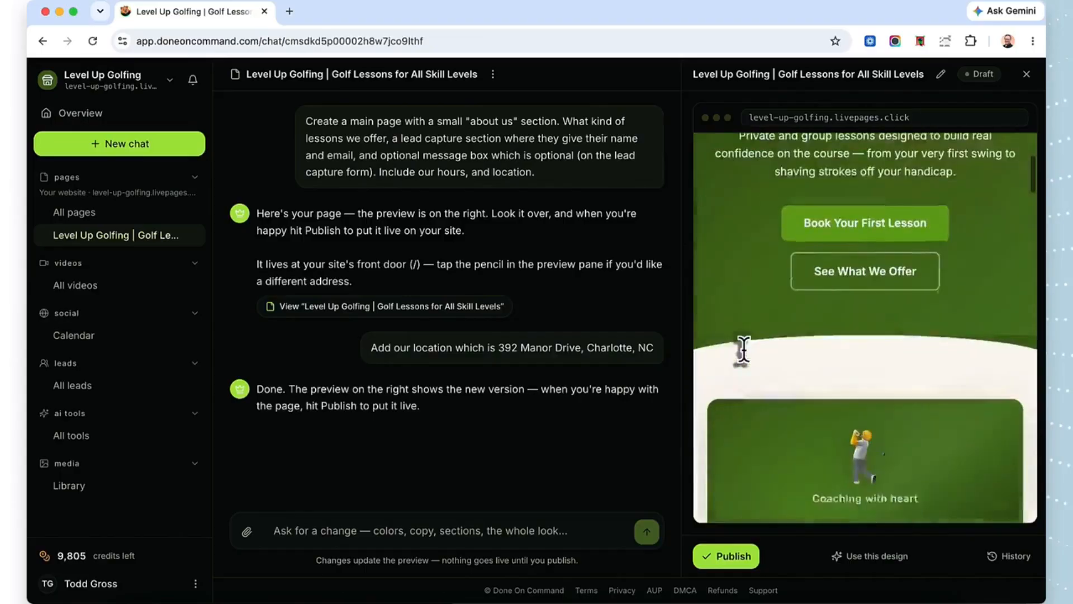
pyautogui.scroll(-3, 744, 350)
pyautogui.scroll(3, 744, 350)
pyautogui.scroll(-6, 744, 351)
pyautogui.scroll(-20, 743, 351)
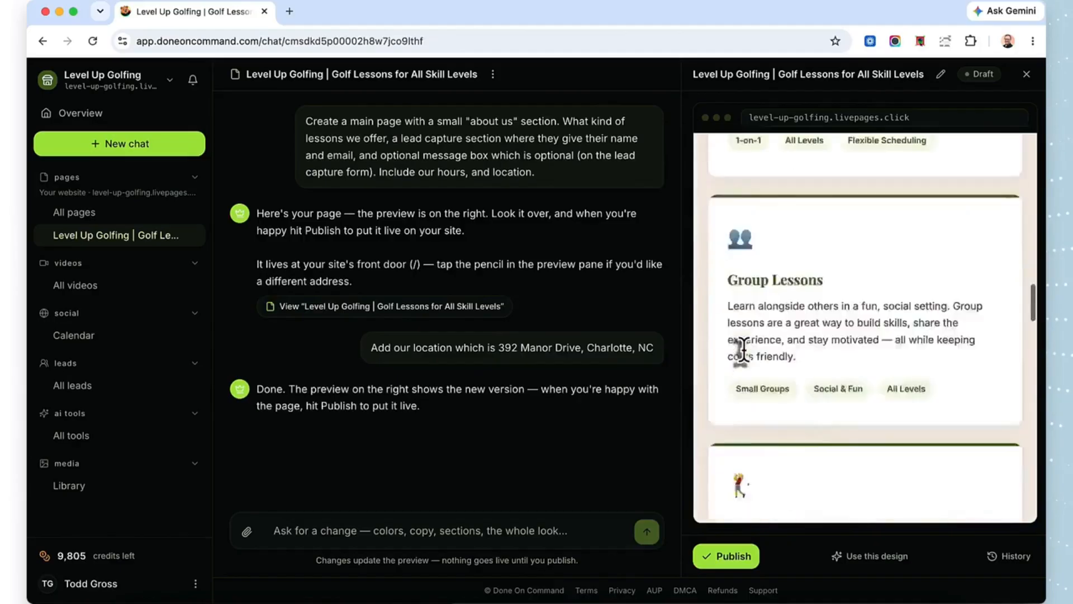
pyautogui.scroll(2, 744, 349)
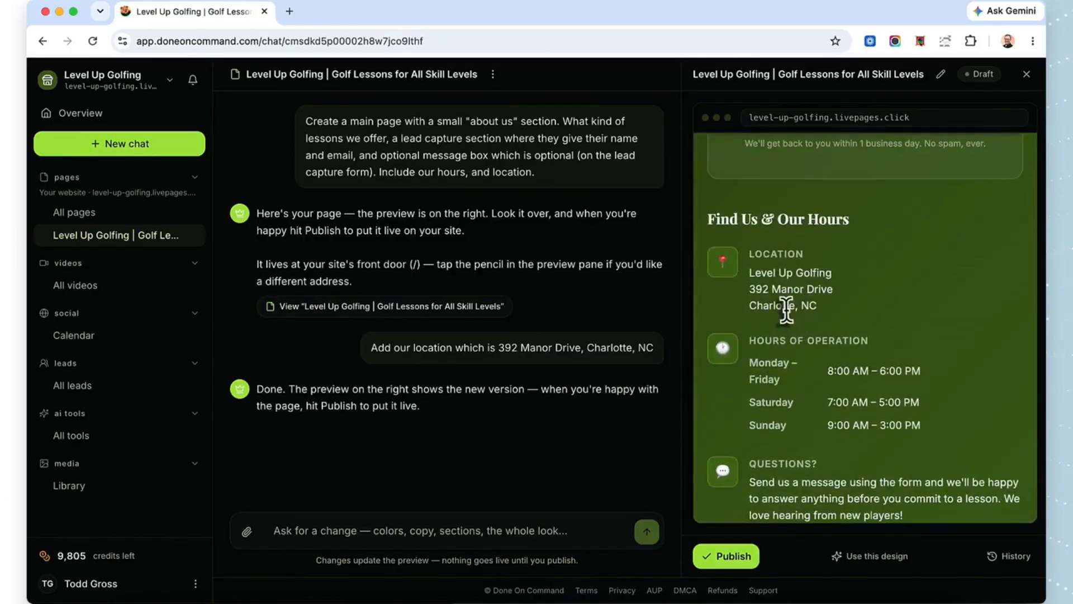
# Step: Ask the chat to mix up the page colors with more contrast and less green on green, choosing what it thinks best
pyautogui.scroll(-2, 786, 305)
pyautogui.write('Please mix it up a little bit with a little bit more contrast by doing less green on green, perhaps')
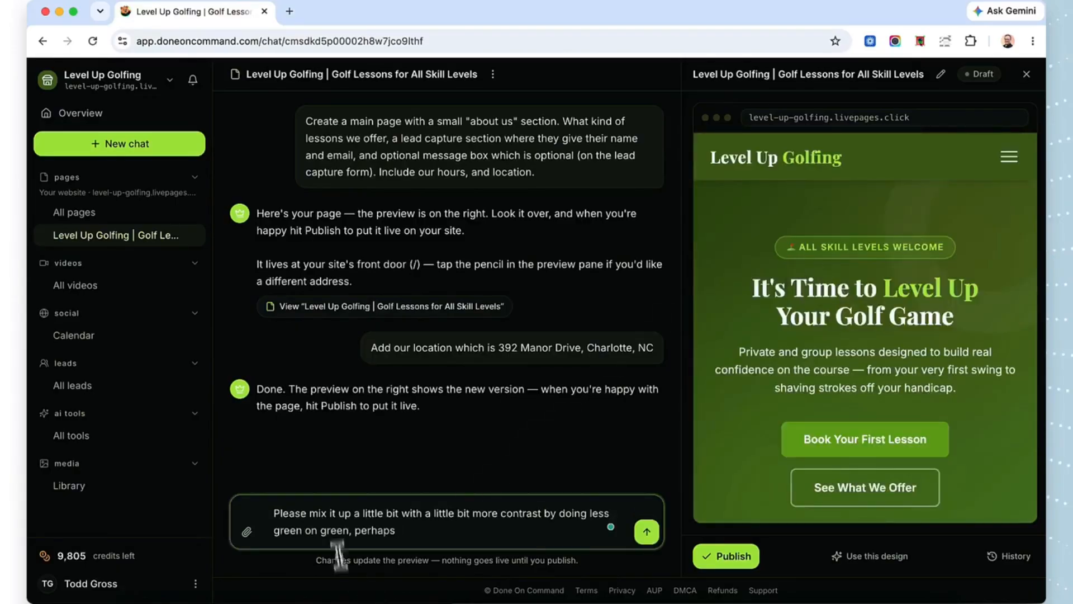
pyautogui.click(337, 515)
pyautogui.press('BackSpace')
pyautogui.press('BackSpace')
pyautogui.press('BackSpace')
pyautogui.write('the colors')
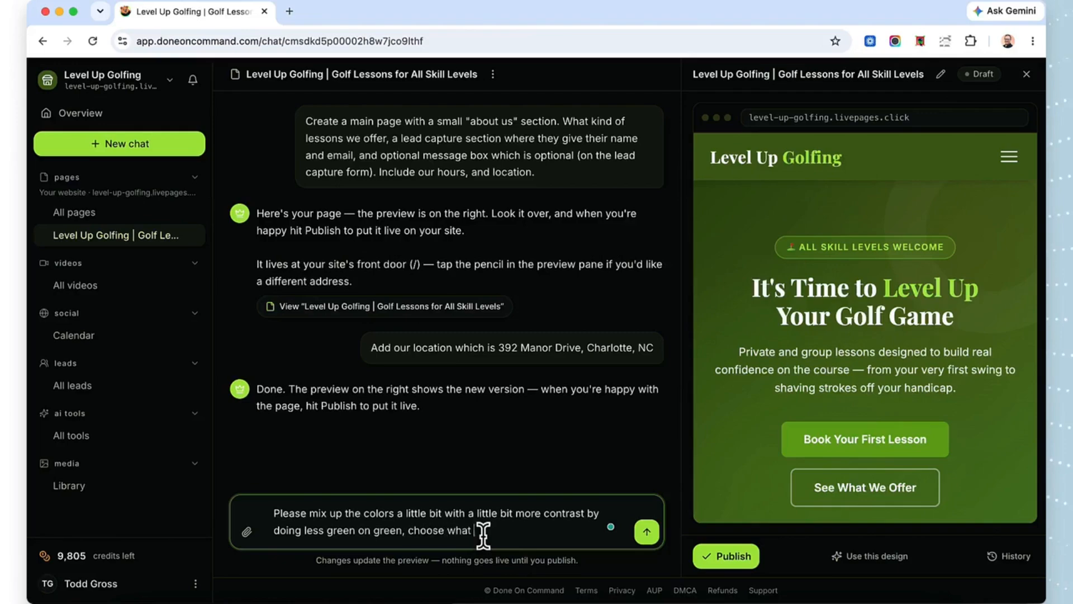
pyautogui.write('st')
pyautogui.click(647, 532)
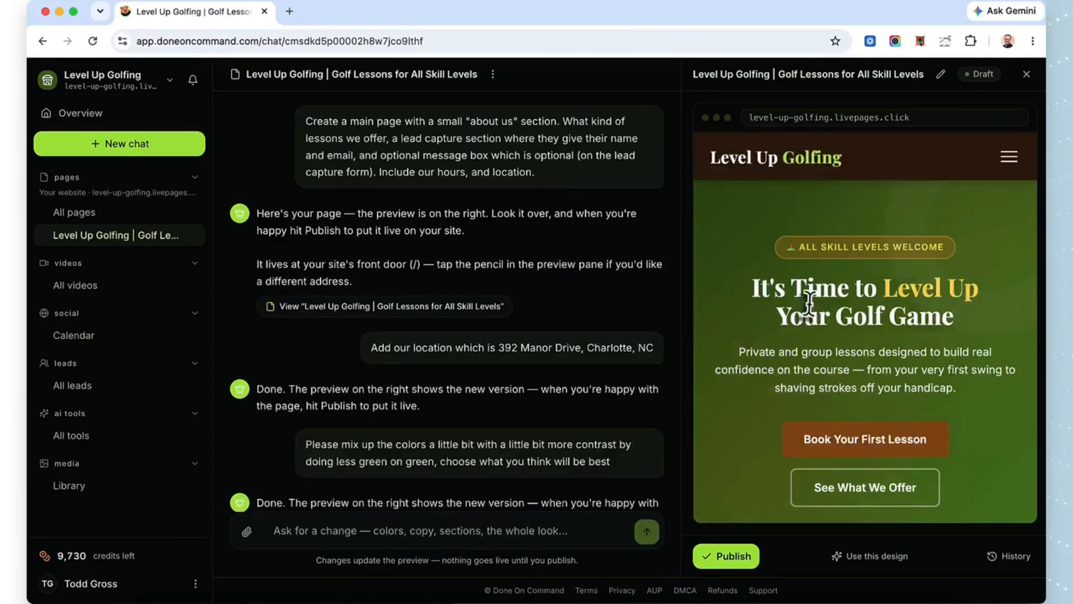
# Step: Examine the recolored page preview from the hero through About Us, the lesson cards and the hours down to the footer
pyautogui.scroll(-2, 808, 302)
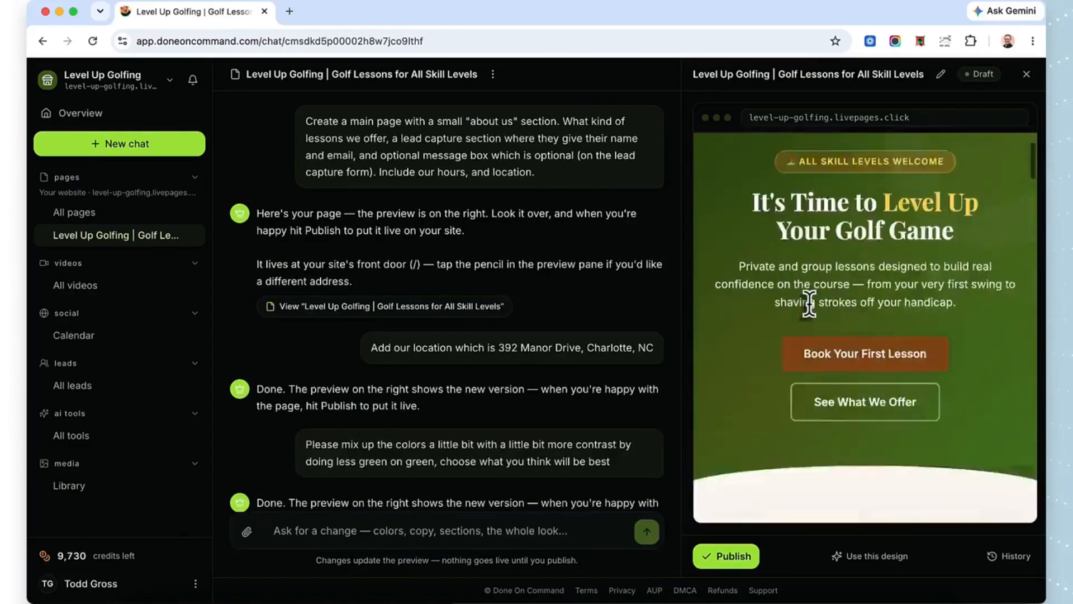
pyautogui.scroll(-10, 809, 303)
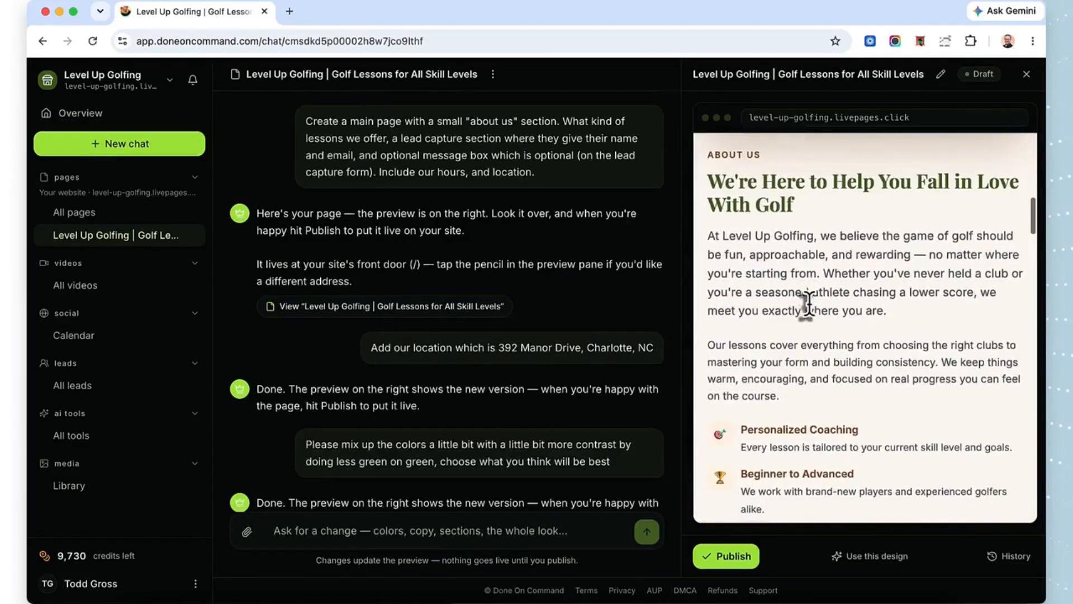
pyautogui.scroll(-10, 809, 304)
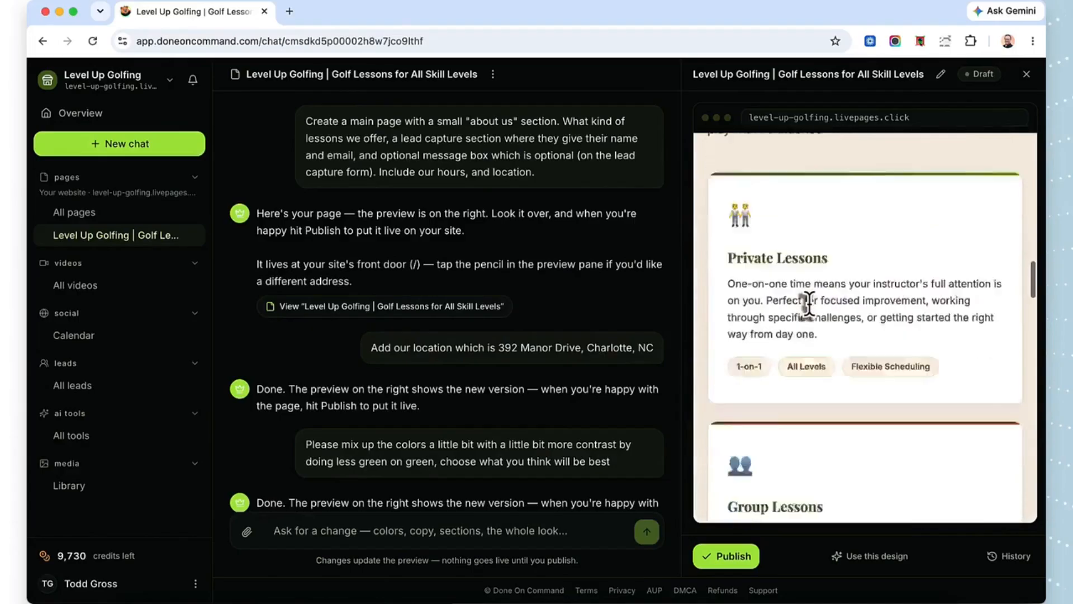
pyautogui.scroll(-10, 809, 303)
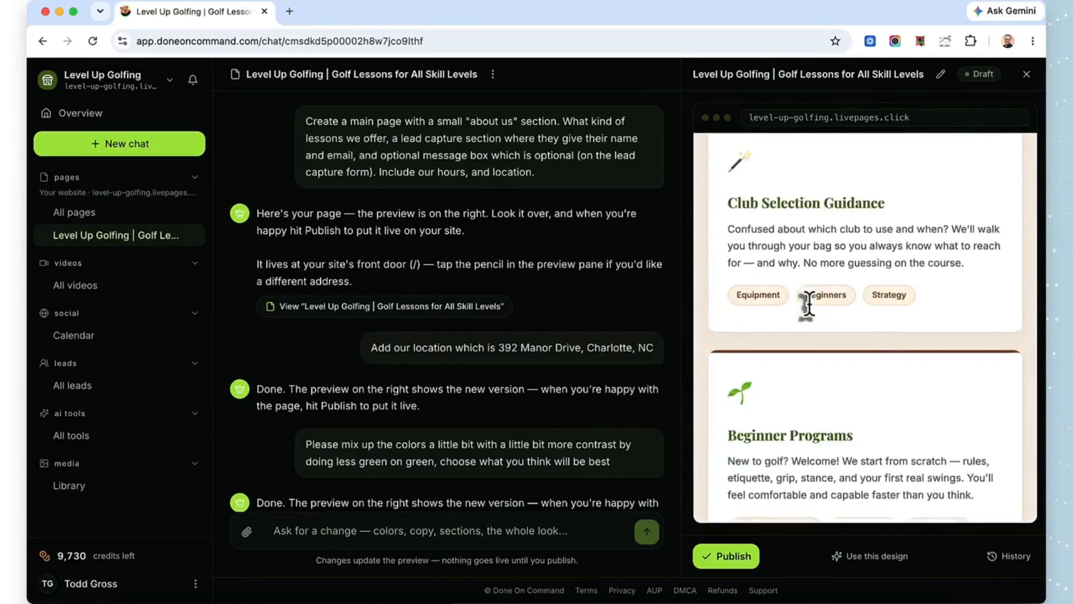
pyautogui.scroll(-10, 809, 304)
pyautogui.scroll(-2, 809, 303)
pyautogui.scroll(-10, 809, 304)
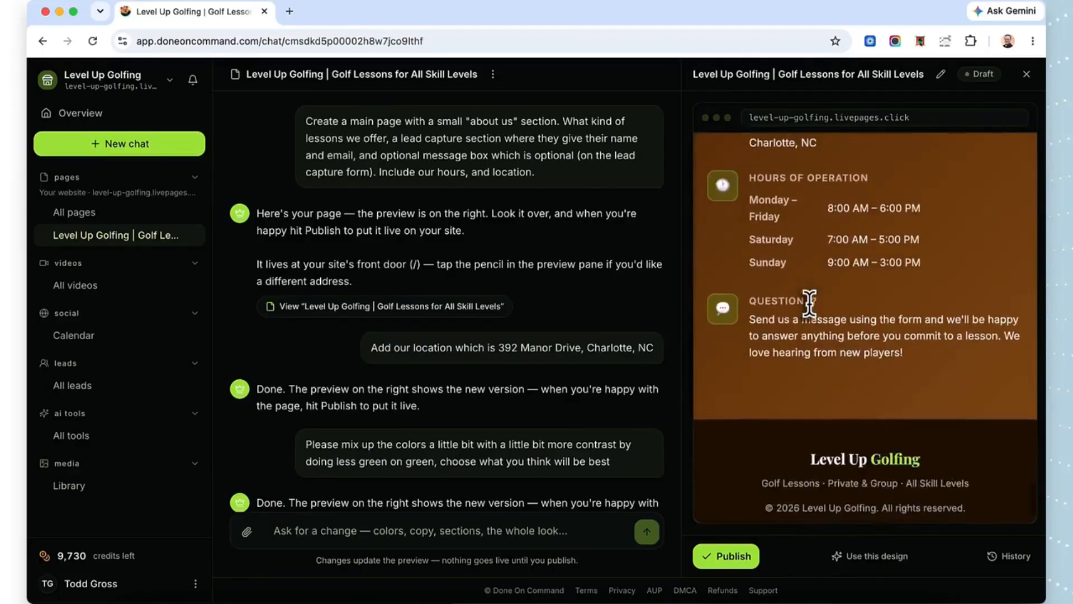
pyautogui.scroll(15, 809, 304)
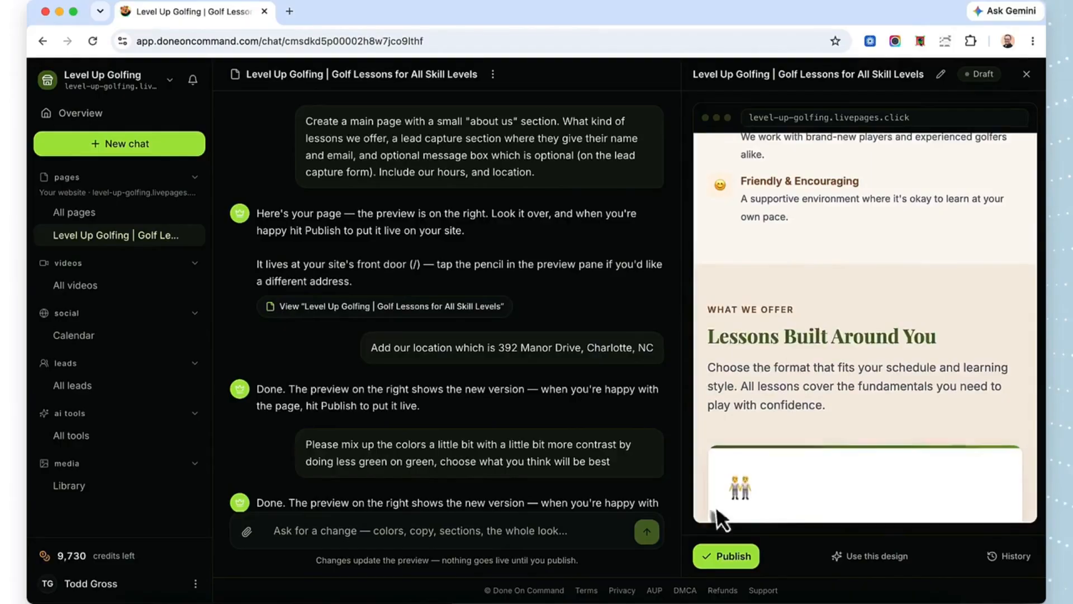
# Step: Publish the Level Up Golfing page and open the live version to look over its hero and About Us sections
pyautogui.click(716, 555)
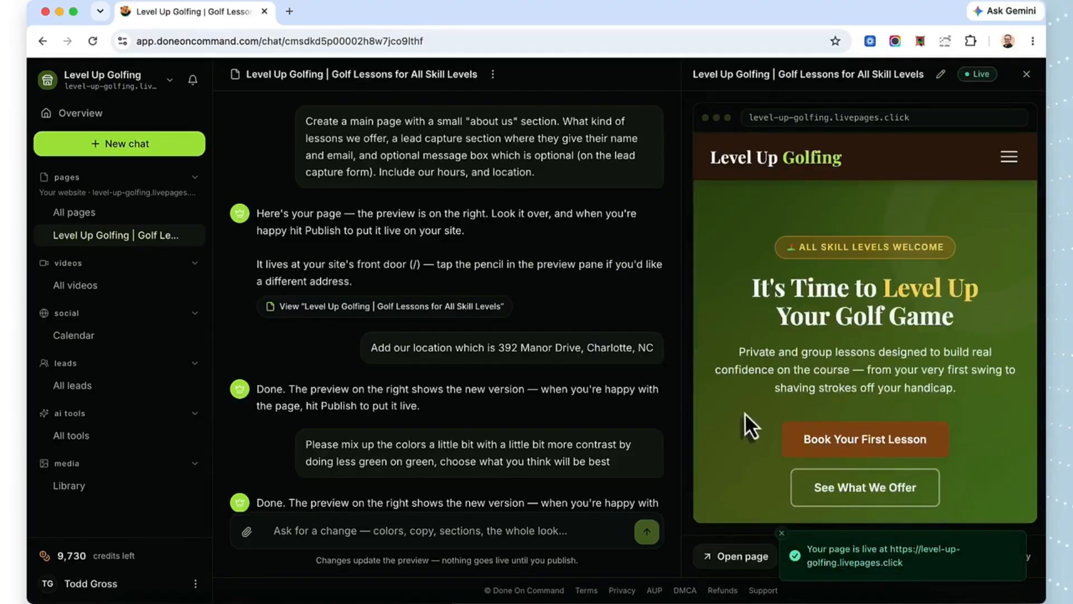
pyautogui.click(734, 559)
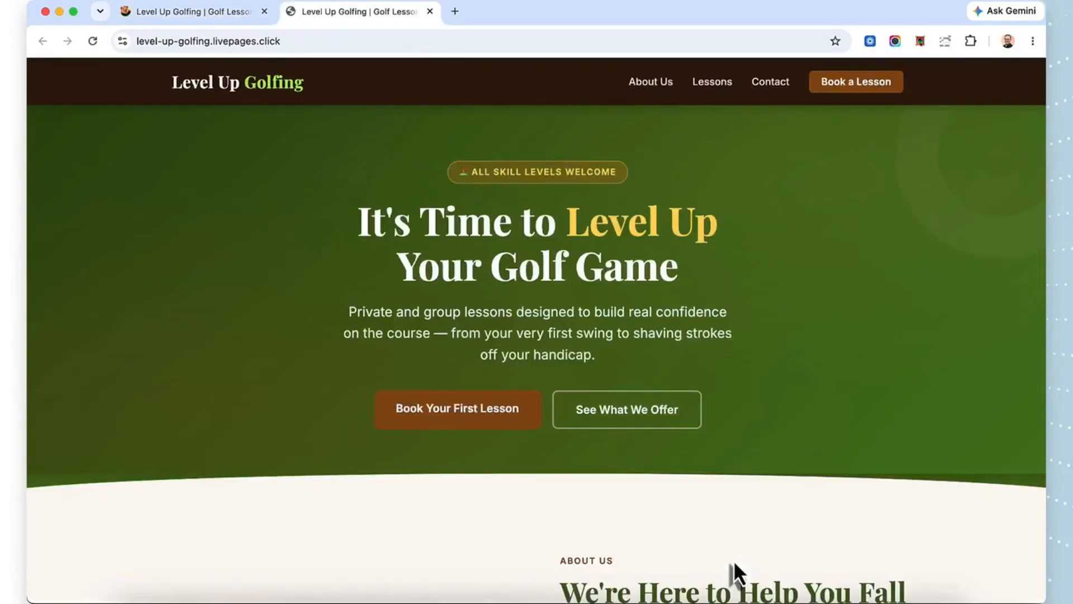
pyautogui.scroll(-3, 652, 346)
pyautogui.scroll(-5, 651, 345)
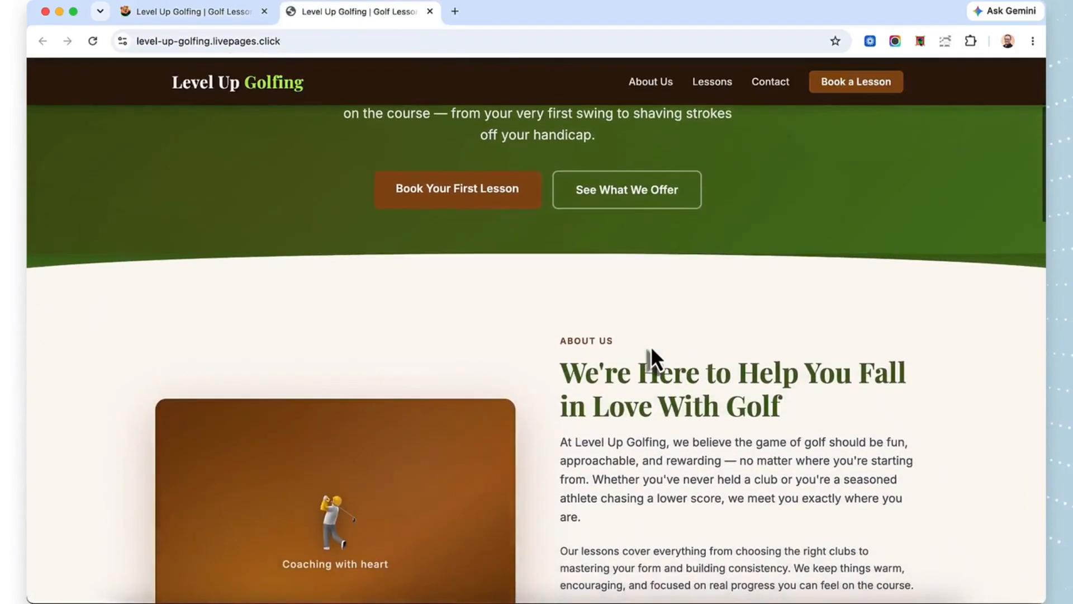
# Step: Test the live page's About Us, Lessons and Contact navigation links and view each section
pyautogui.click(660, 85)
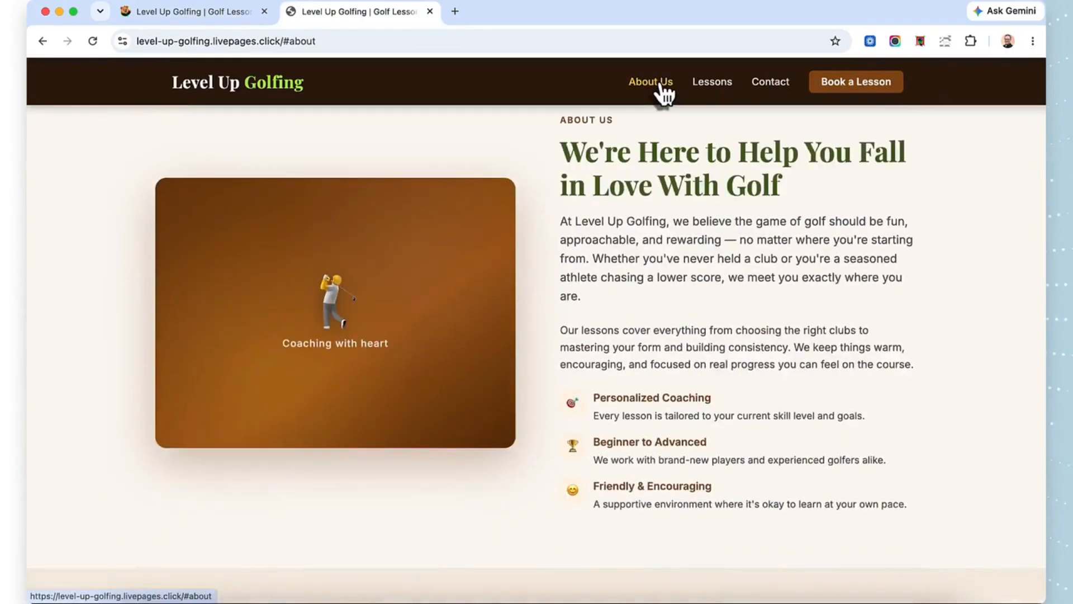
pyautogui.click(724, 84)
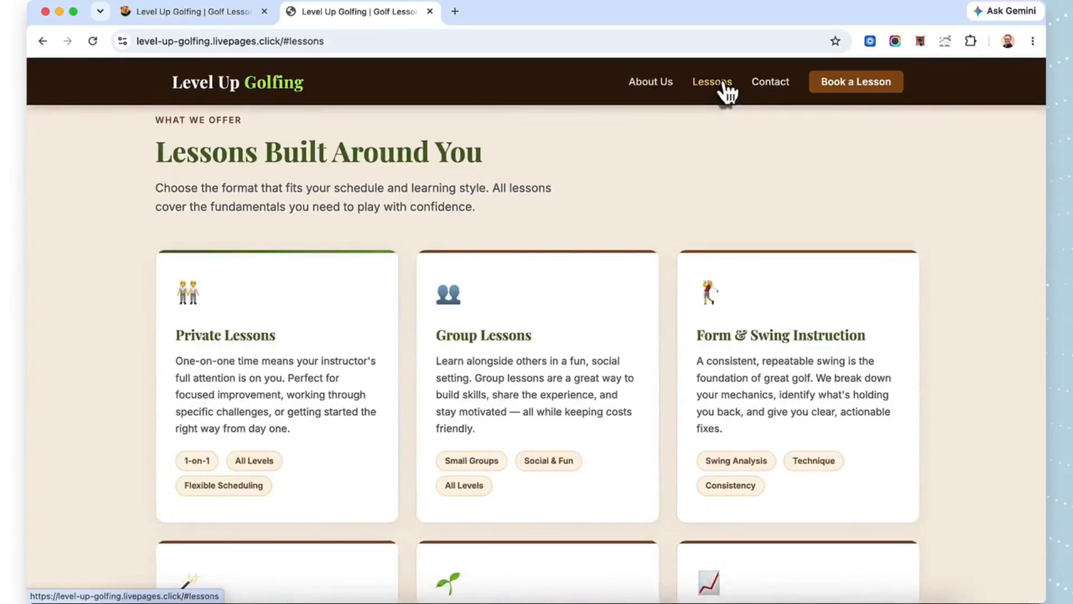
pyautogui.click(771, 84)
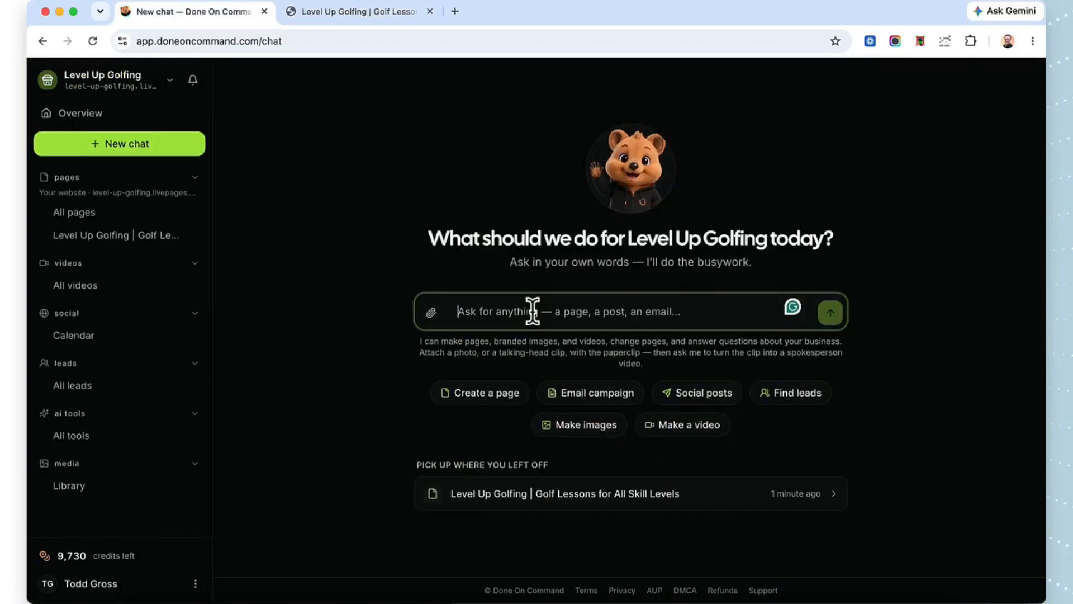
# Step: In a new chat, draft a request for a business logo and submit the request "make a brand image"
pyautogui.write('Now')
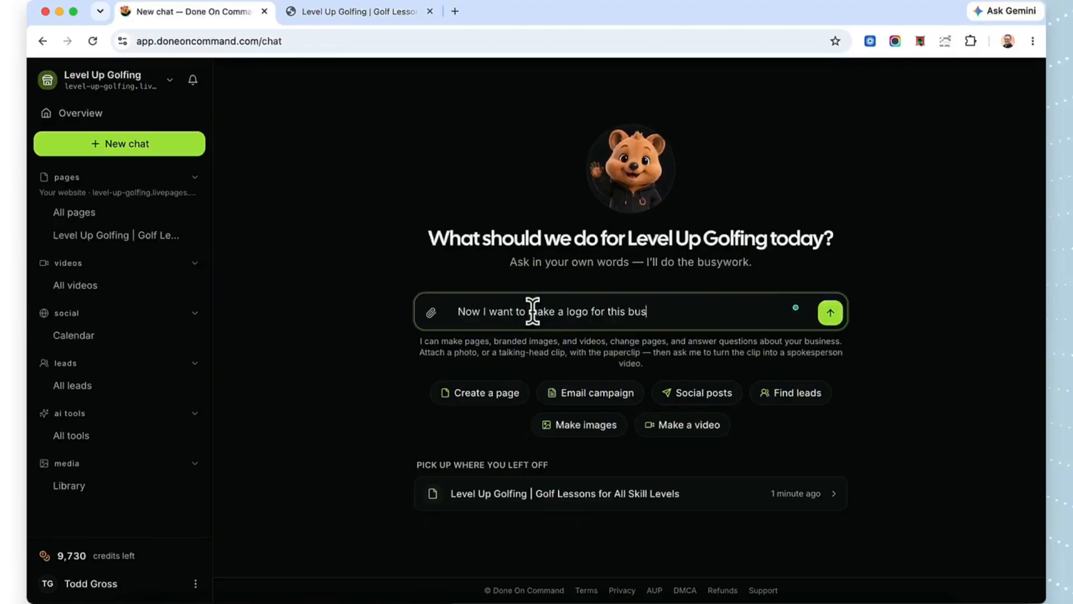
pyautogui.write('I want to make a logo for this business')
pyautogui.click(831, 313)
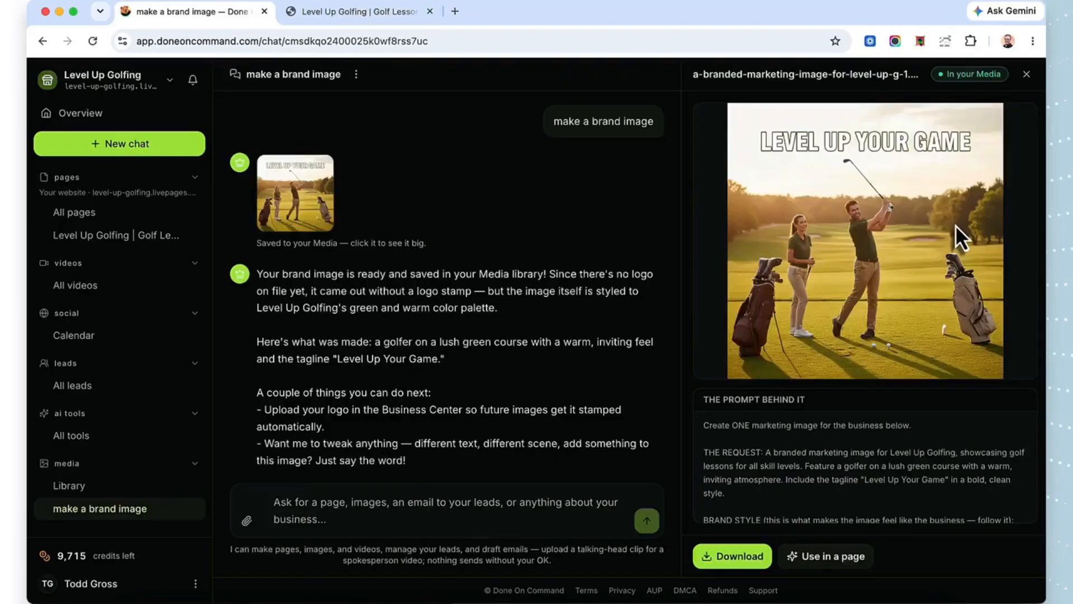
# Step: Ask the chat to make the image's text say the title of the business and give it a cartoon/logo style
pyautogui.click(420, 519)
pyautogui.write('Make the text s')
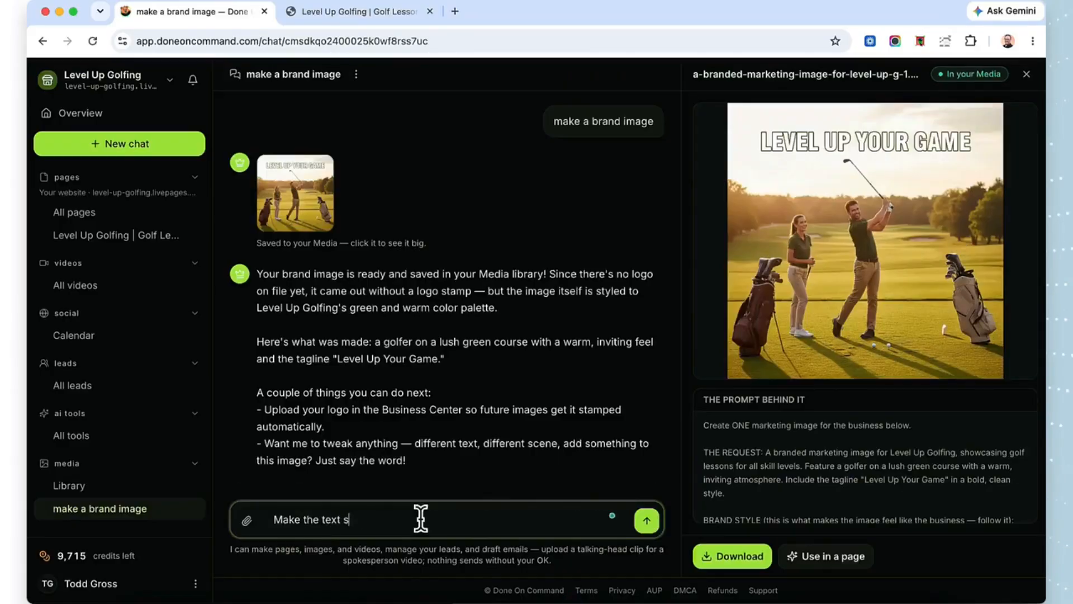
pyautogui.write('ay the title of the business, give it a c')
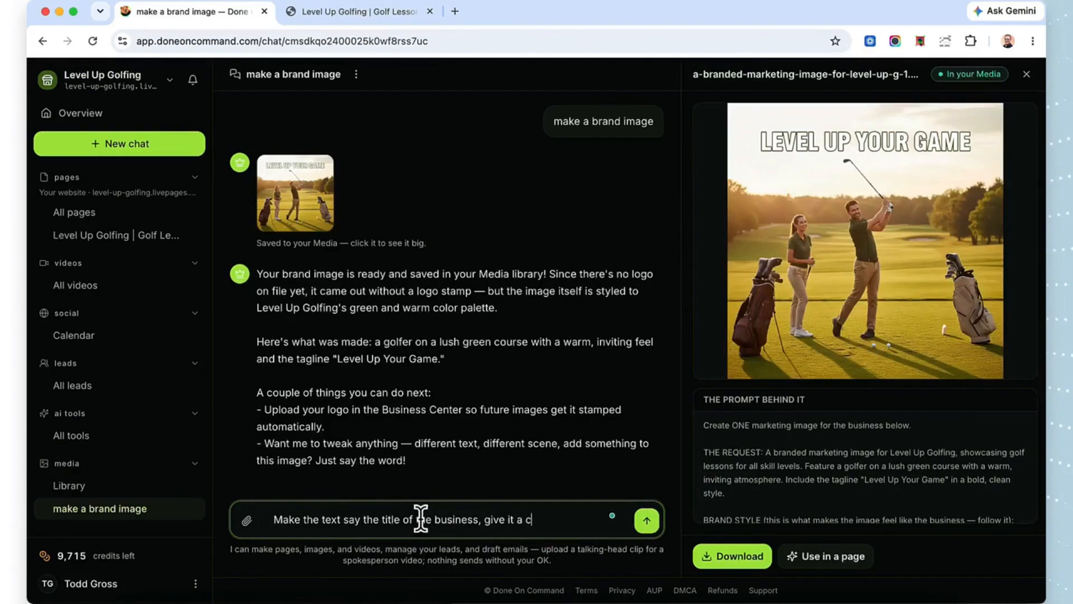
pyautogui.write('logo s')
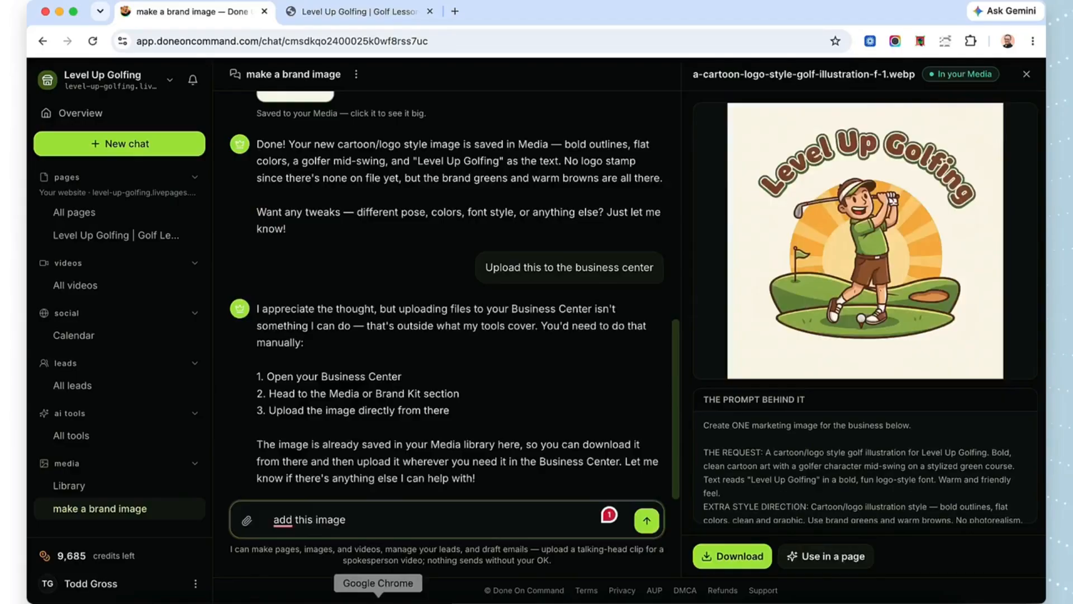
# Step: Ask the chat to add the newer cartoon golfer image to the website page
pyautogui.write('newer image')
pyautogui.click(424, 530)
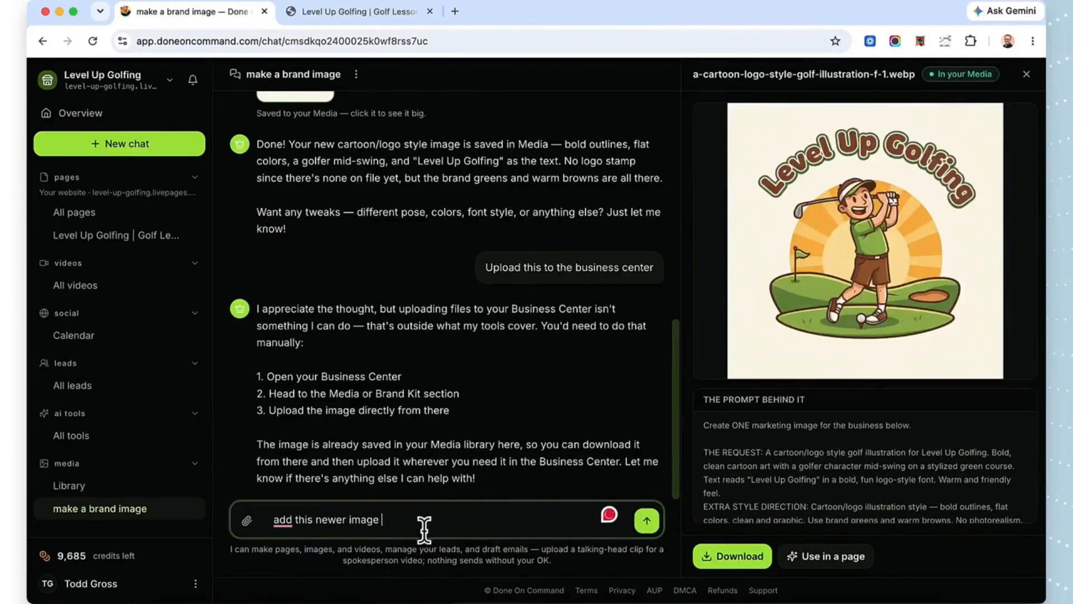
pyautogui.write('totthe b')
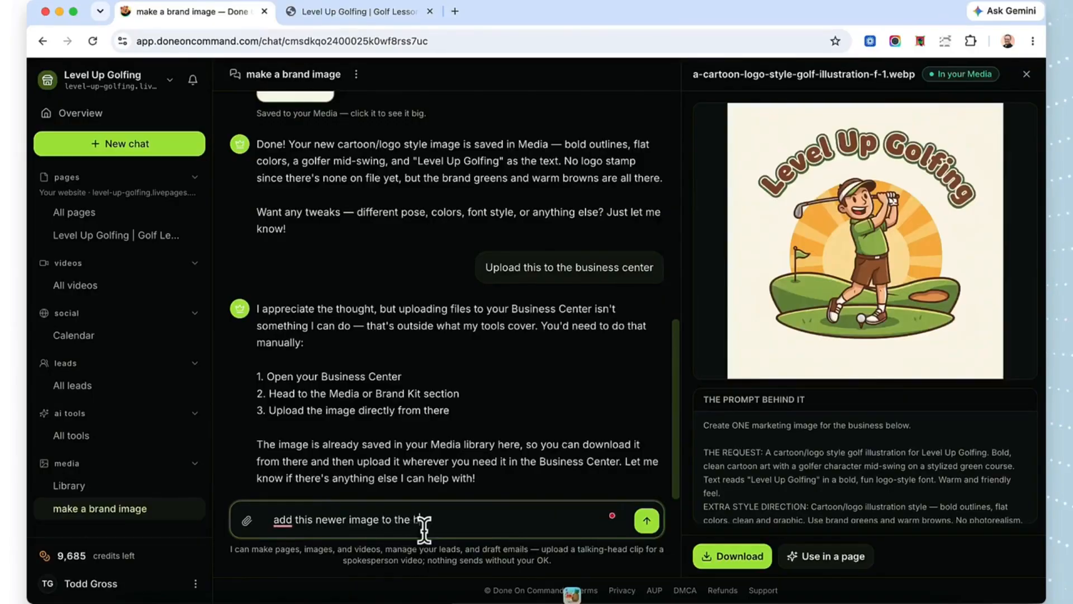
pyautogui.write('usiness page')
# Step: Check how the logo image looks in the header and hero of the live Level Up Golfing page
pyautogui.hotkey('ctrl', 'Tab')
pyautogui.scroll(-5, 300, 189)
pyautogui.scroll(-4, 300, 189)
pyautogui.scroll(8, 300, 189)
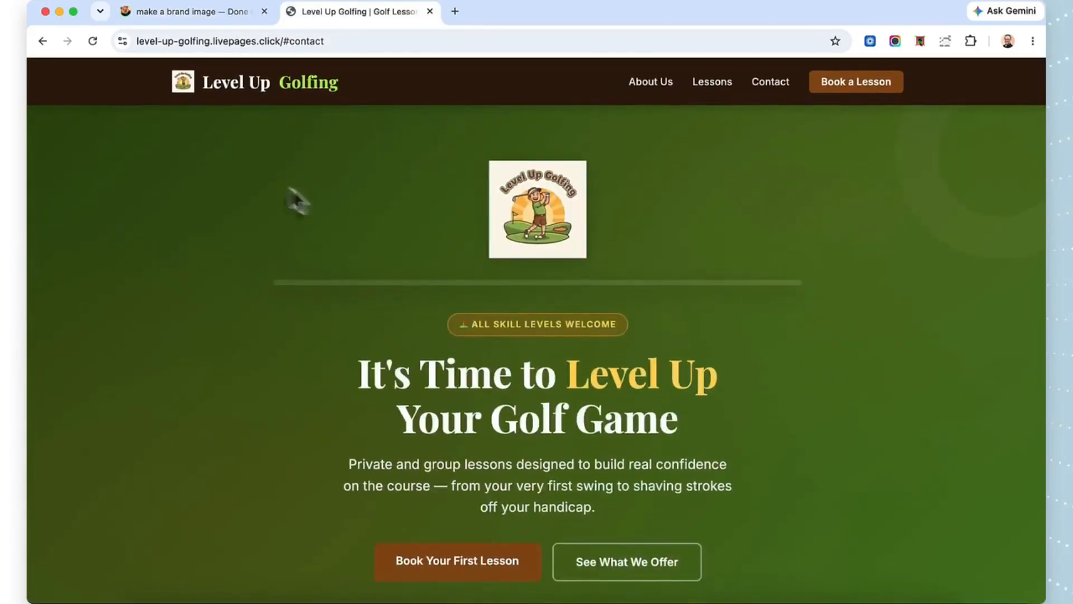
# Step: Return to Done On Command and start creating a new AI tool for the business in chat
pyautogui.click(146, 11)
pyautogui.click(112, 145)
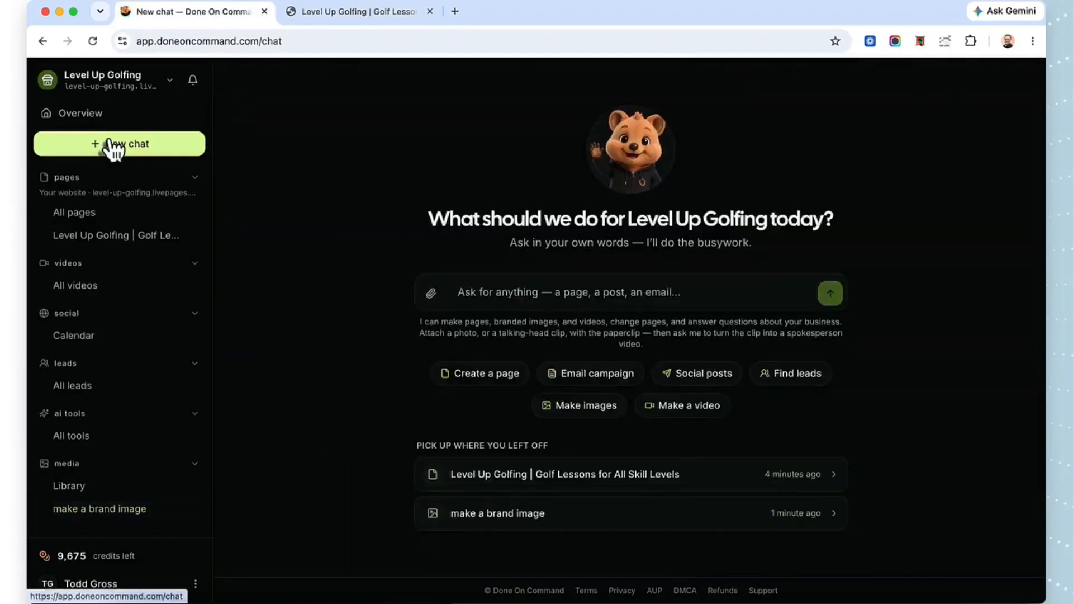
pyautogui.click(71, 436)
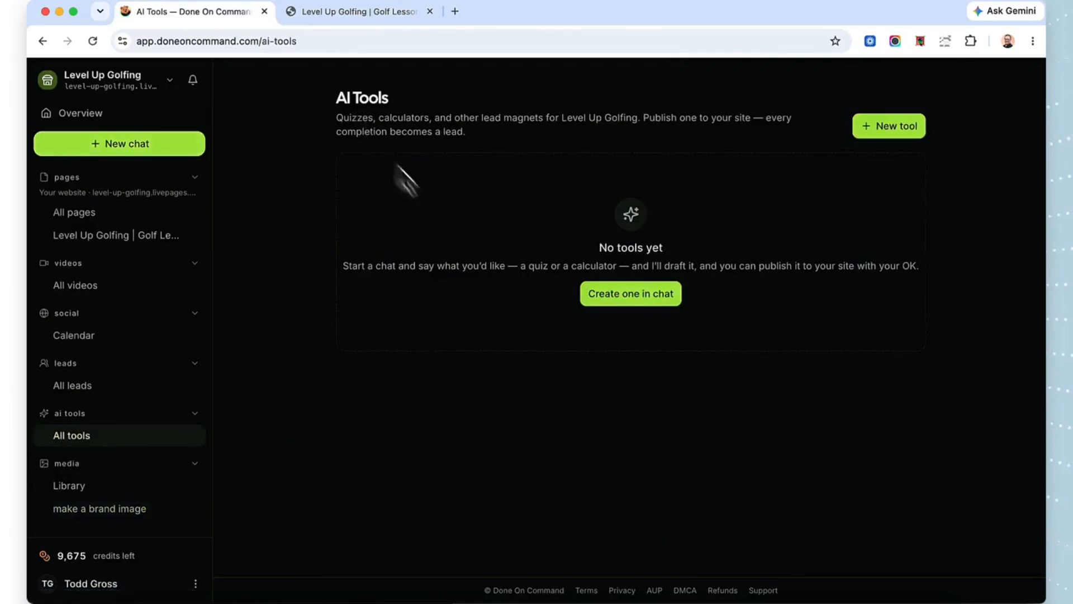
pyautogui.click(622, 303)
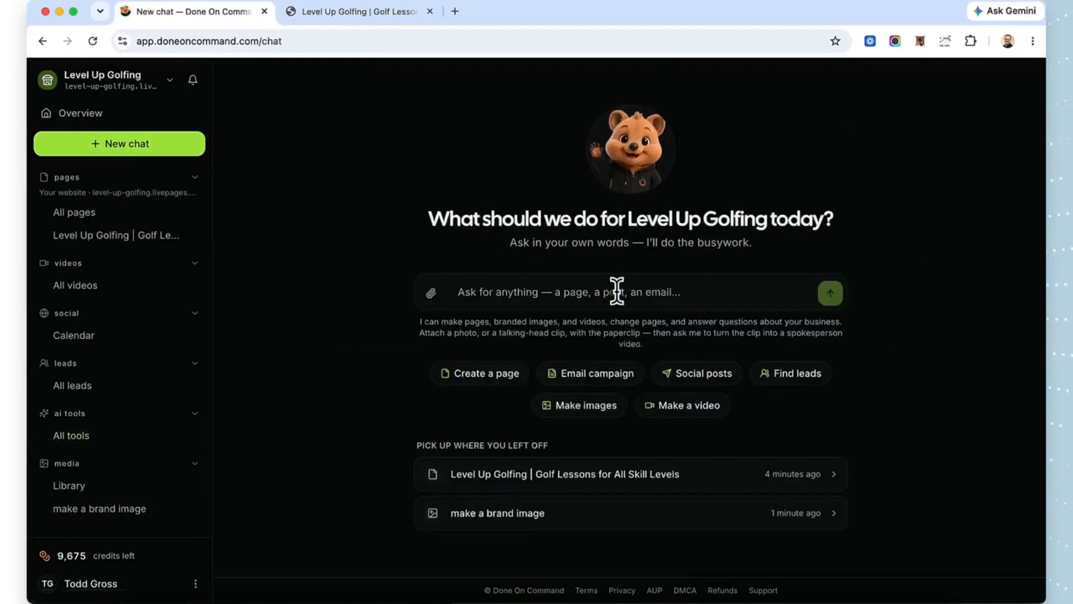
# Step: Send the chat the request "Lets make a quiz now for lead capture."
pyautogui.click(567, 289)
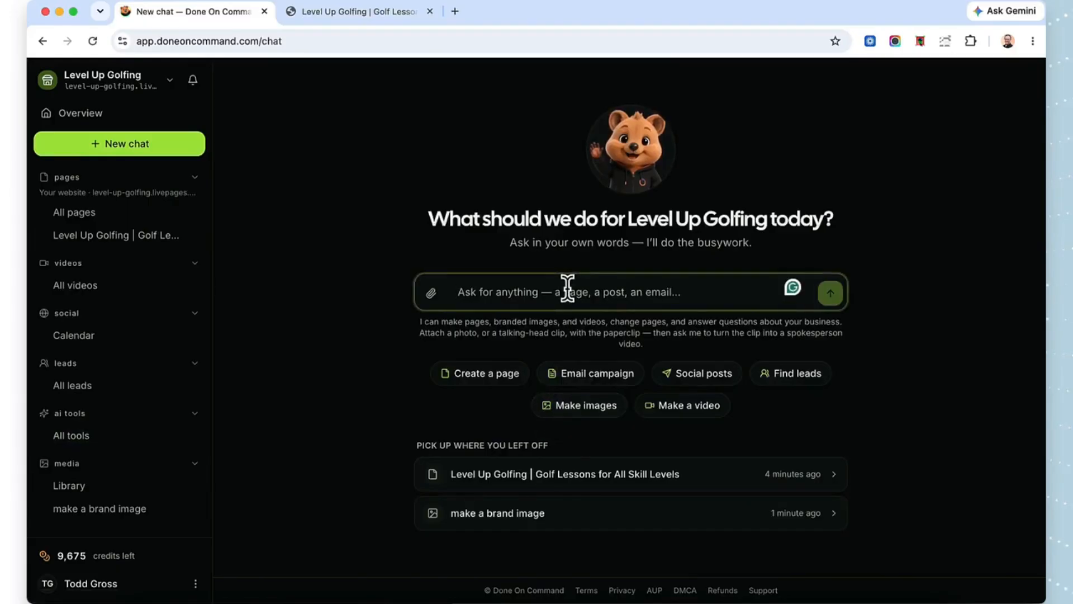
pyautogui.write('Lets make a qui')
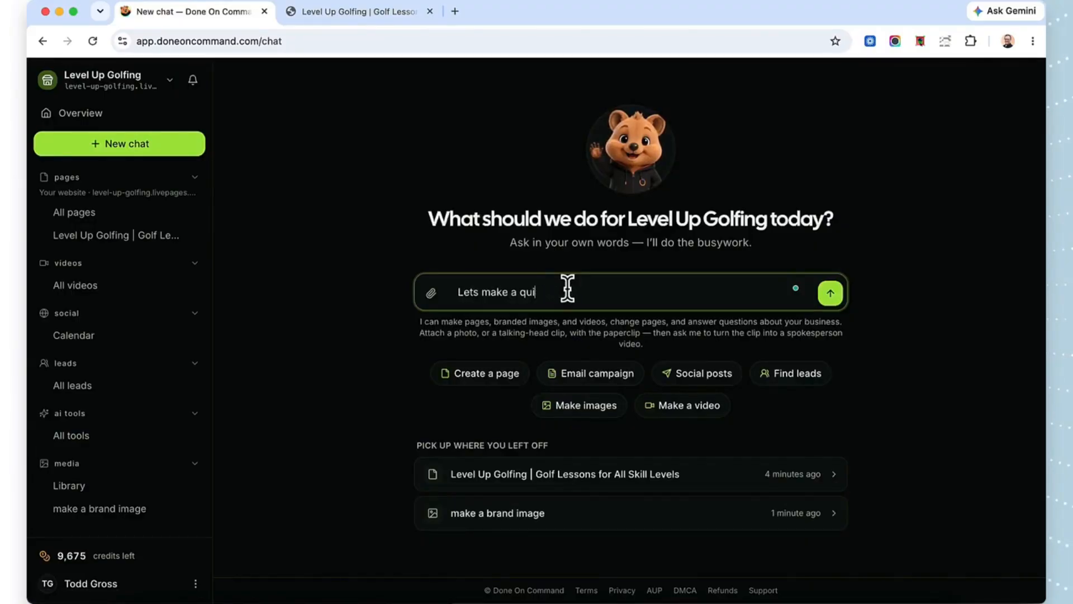
pyautogui.write('ck nonow for lead capture.')
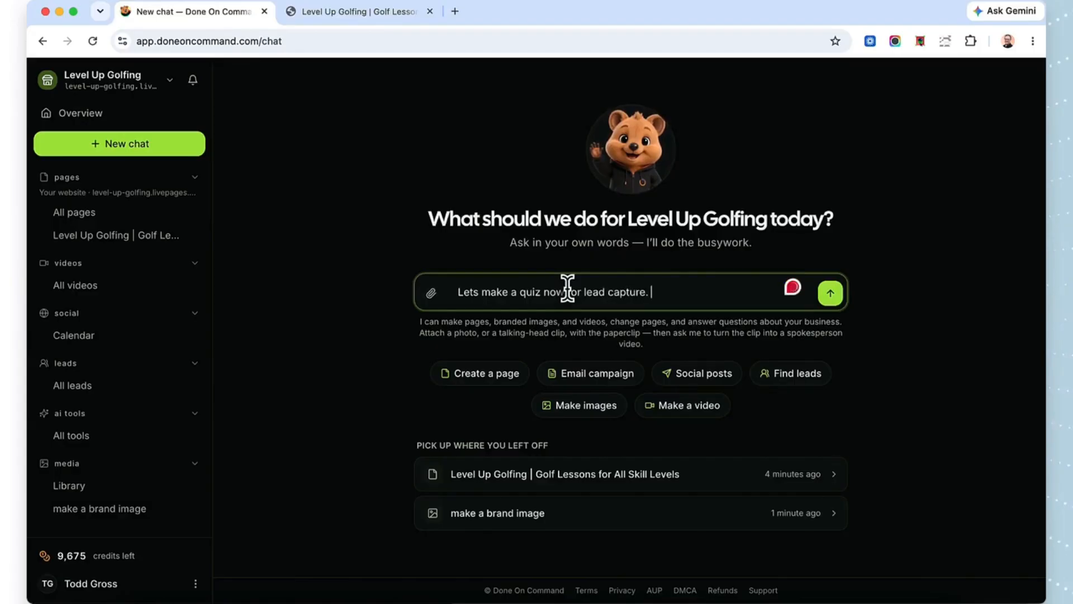
pyautogui.press('Return')
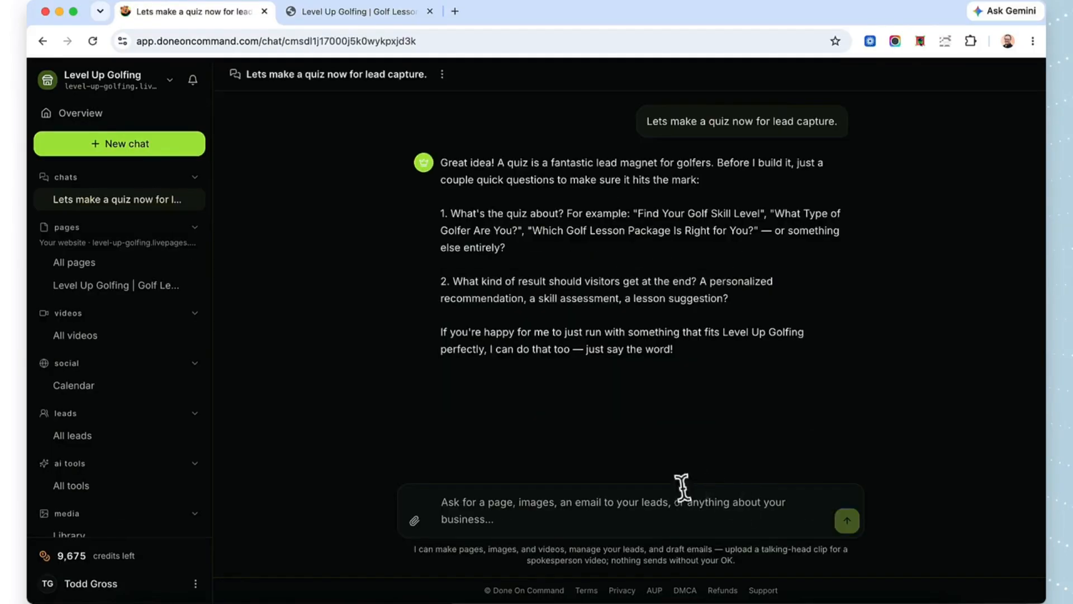
# Step: Answer the chat's quiz questions with "What Type of Golfer Are You? With 5 questions."
pyautogui.write('Why Type of G')
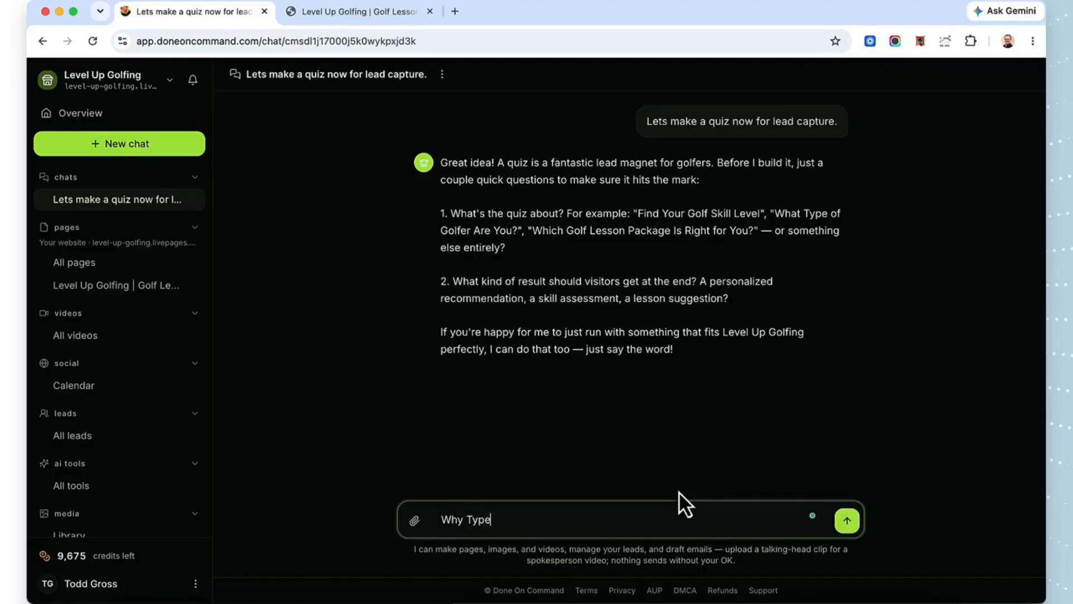
pyautogui.press('BackSpace')
pyautogui.press('BackSpace')
pyautogui.press('BackSpace')
pyautogui.press('BackSpace')
pyautogui.press('BackSpace')
pyautogui.press('BackSpace')
pyautogui.press('BackSpace')
pyautogui.press('BackSpace')
pyautogui.press('BackSpace')
pyautogui.write('at Type of Golfer Are You?')
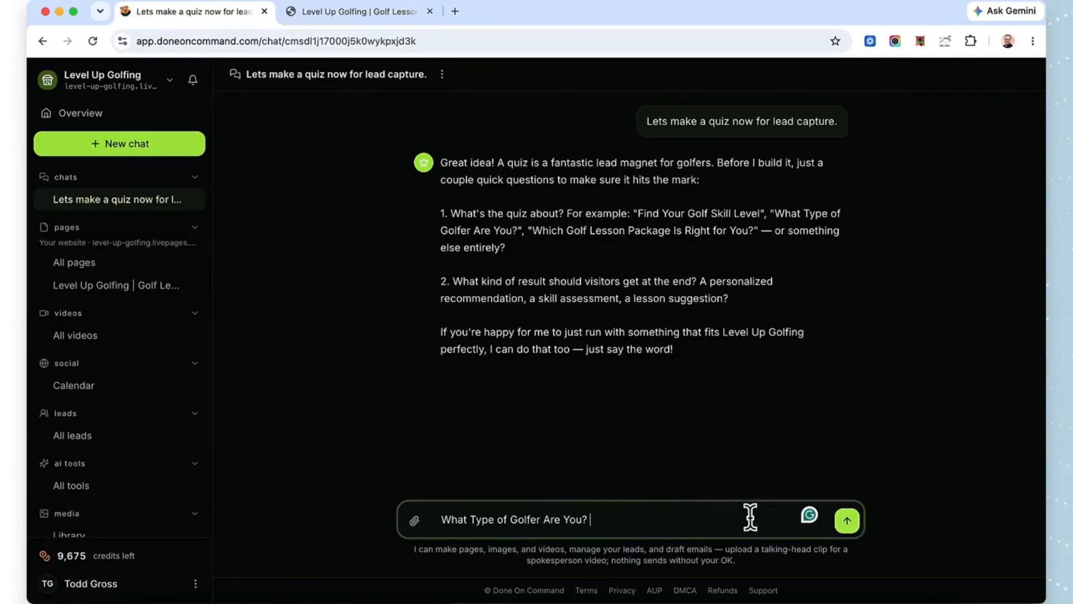
pyautogui.write(' With 5 questions')
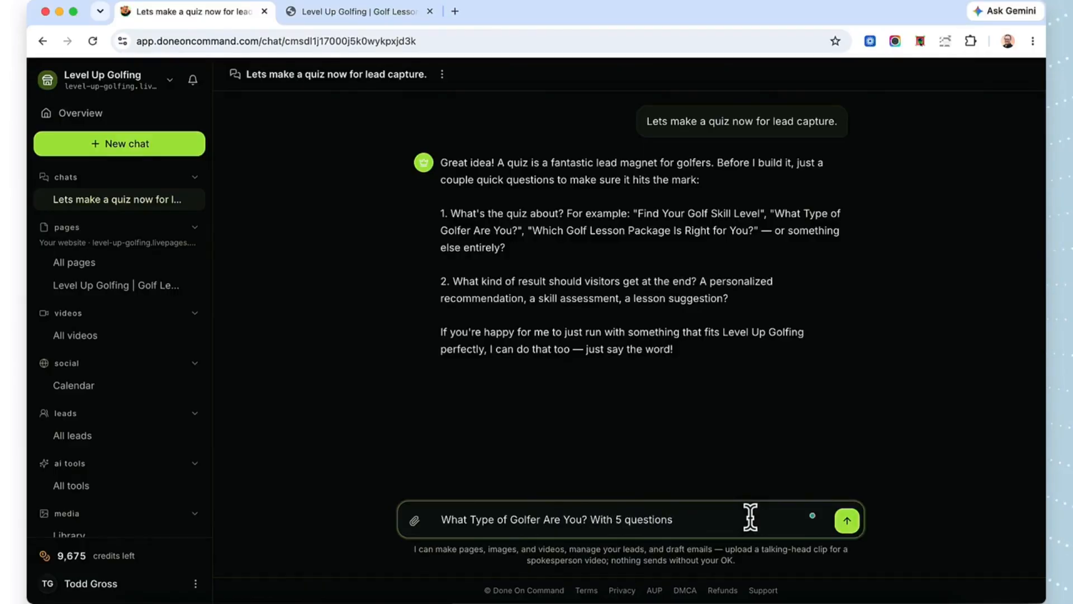
pyautogui.write('.')
pyautogui.press('Return')
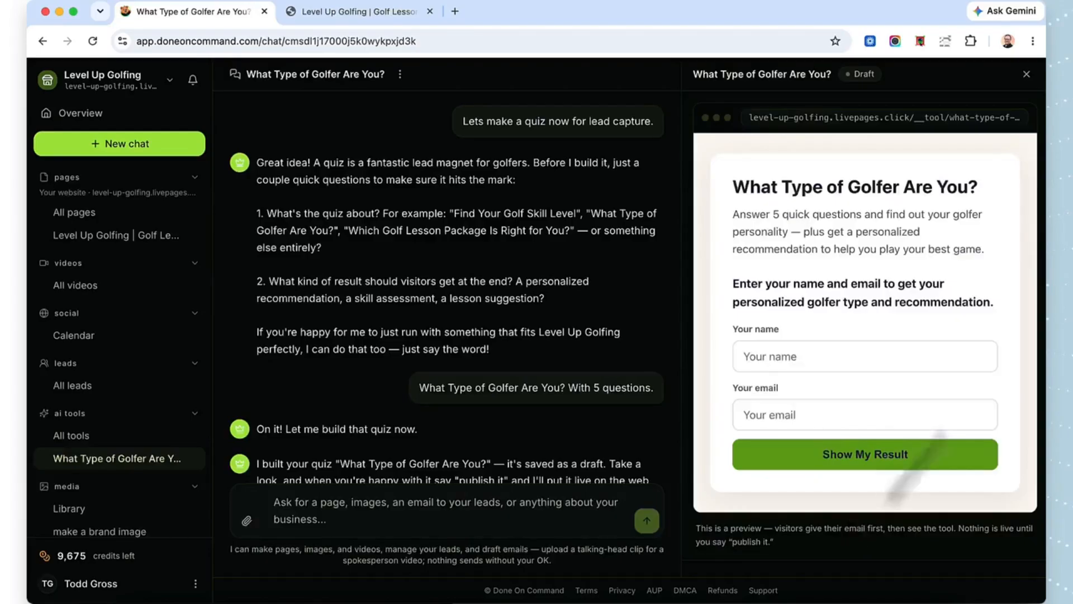
# Step: Send the chat the request 'Ok, change the Show My Result to instead say "Start My Quiz"' for the quiz
pyautogui.scroll(-1, 865, 302)
pyautogui.scroll(1, 865, 302)
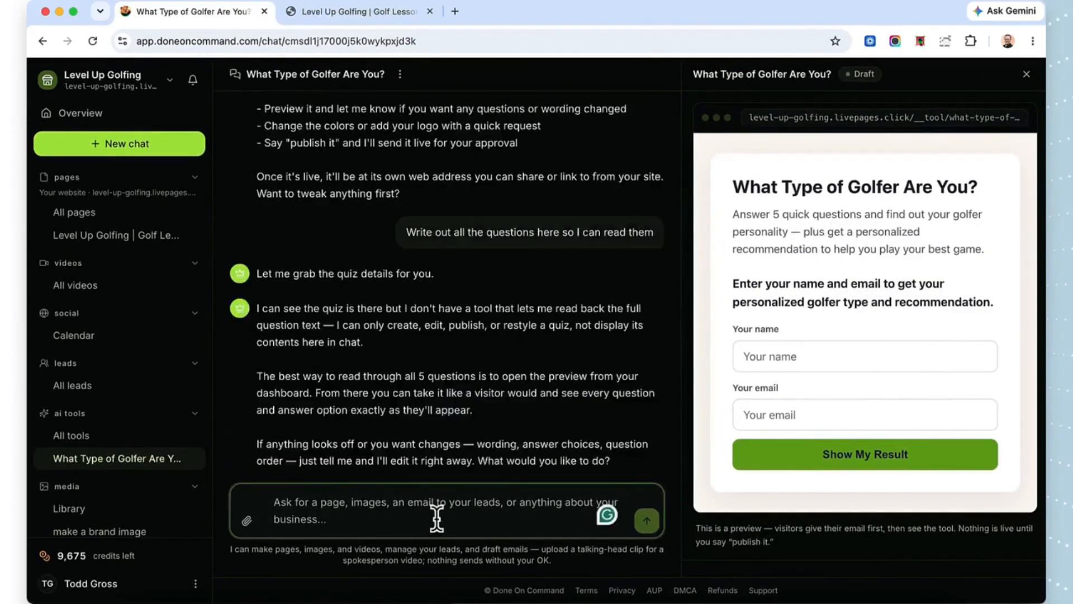
pyautogui.write('Ok, change ')
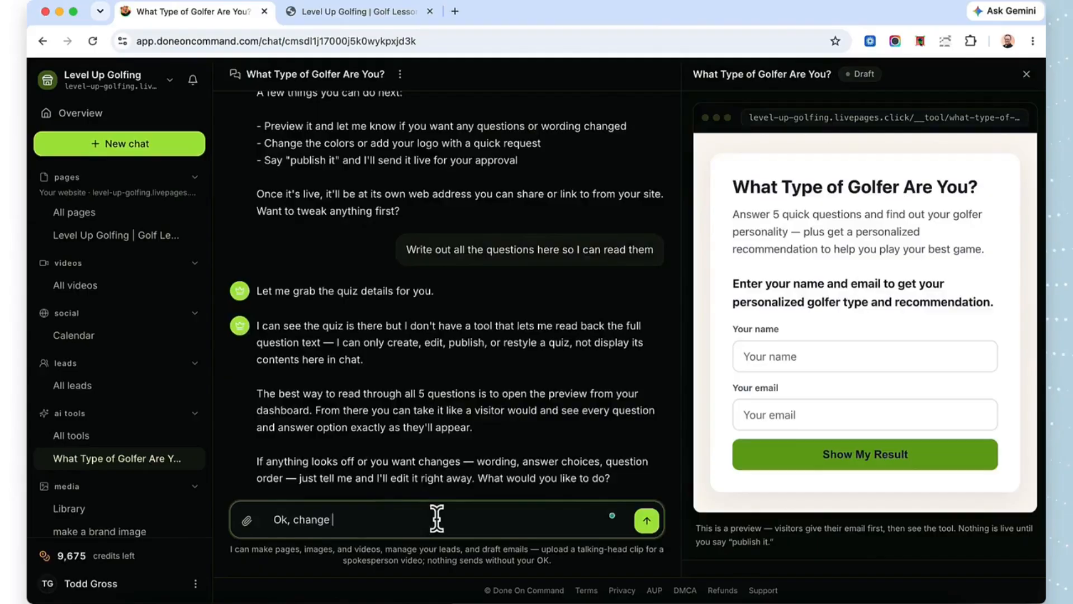
pyautogui.write('the Show My Result')
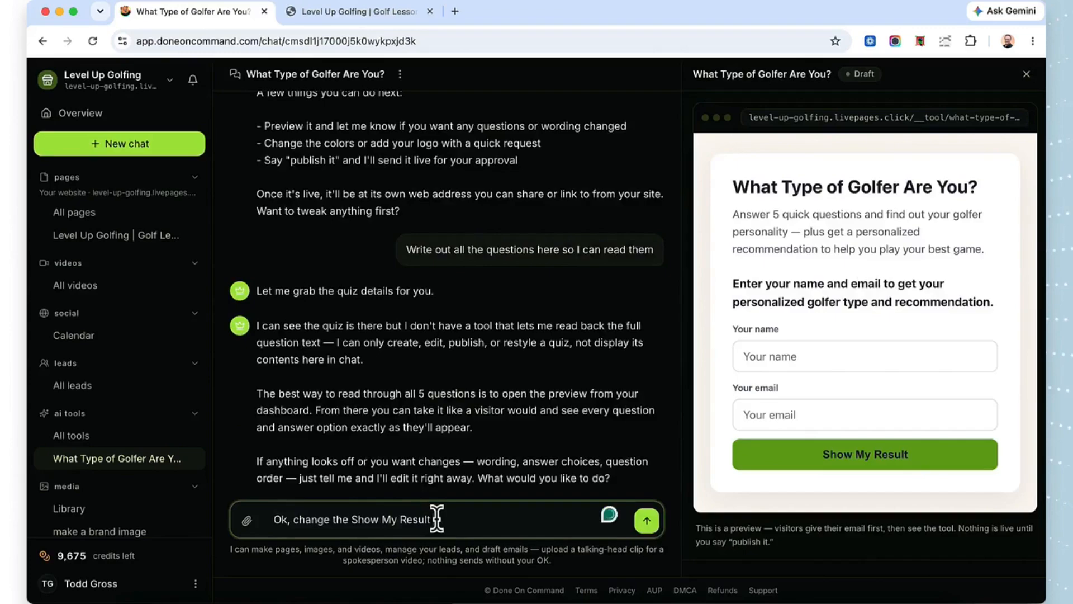
pyautogui.write(' to instead say "Start My Quiz')
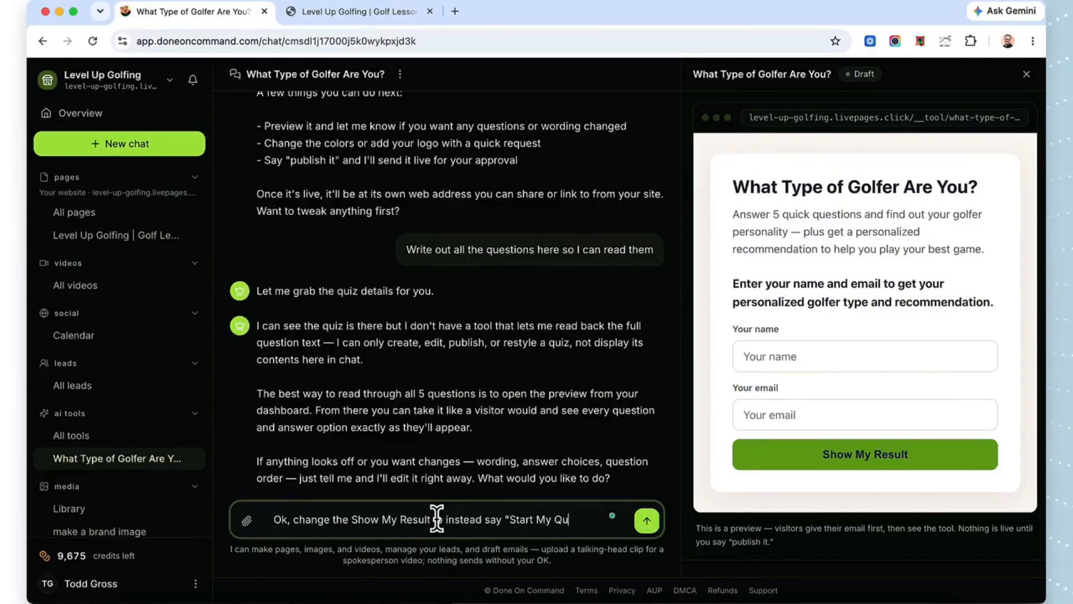
pyautogui.click(646, 520)
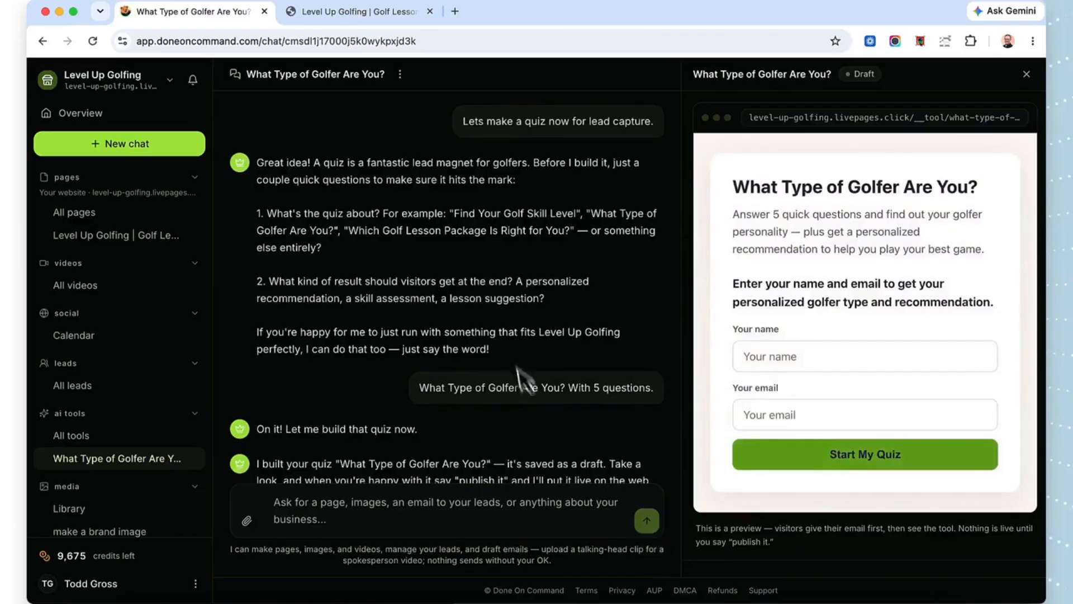
# Step: Approve publishing the "What Type of Golfer Are You?" quiz and open its live page
pyautogui.scroll(-15, 515, 365)
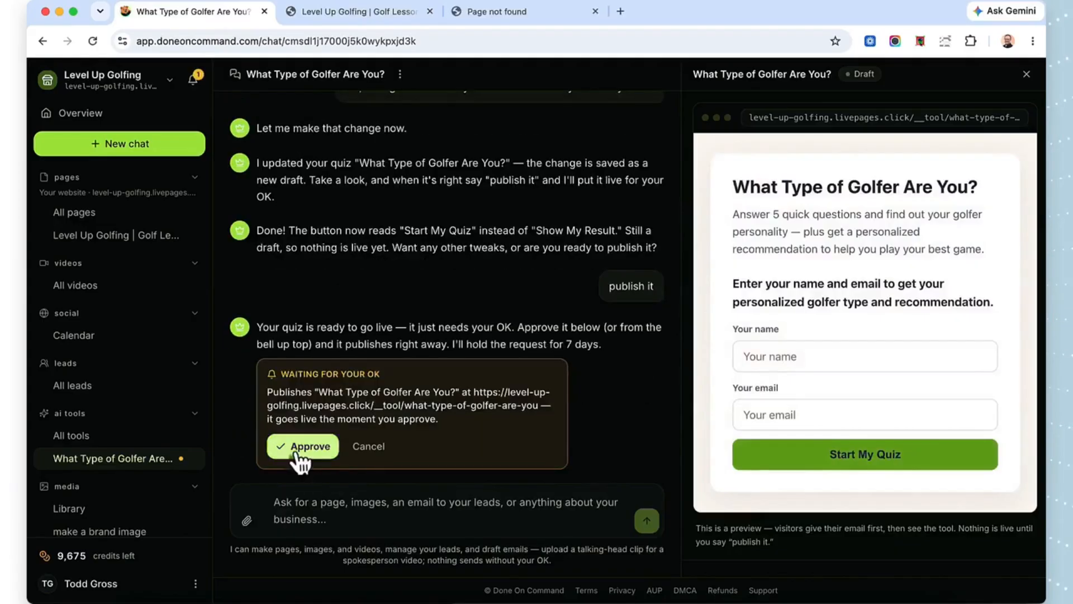
pyautogui.click(296, 454)
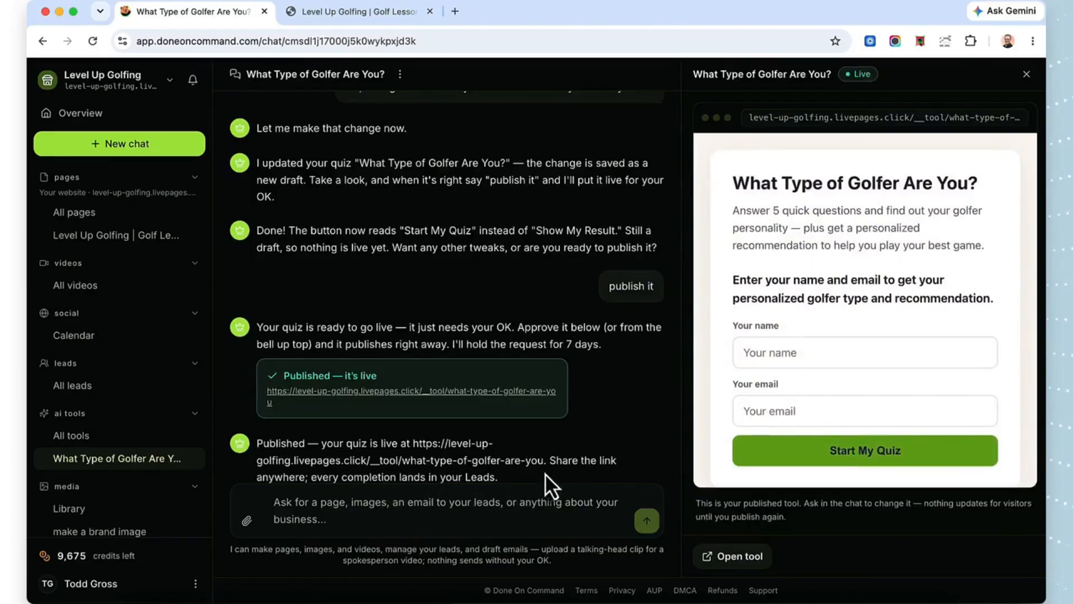
pyautogui.click(391, 394)
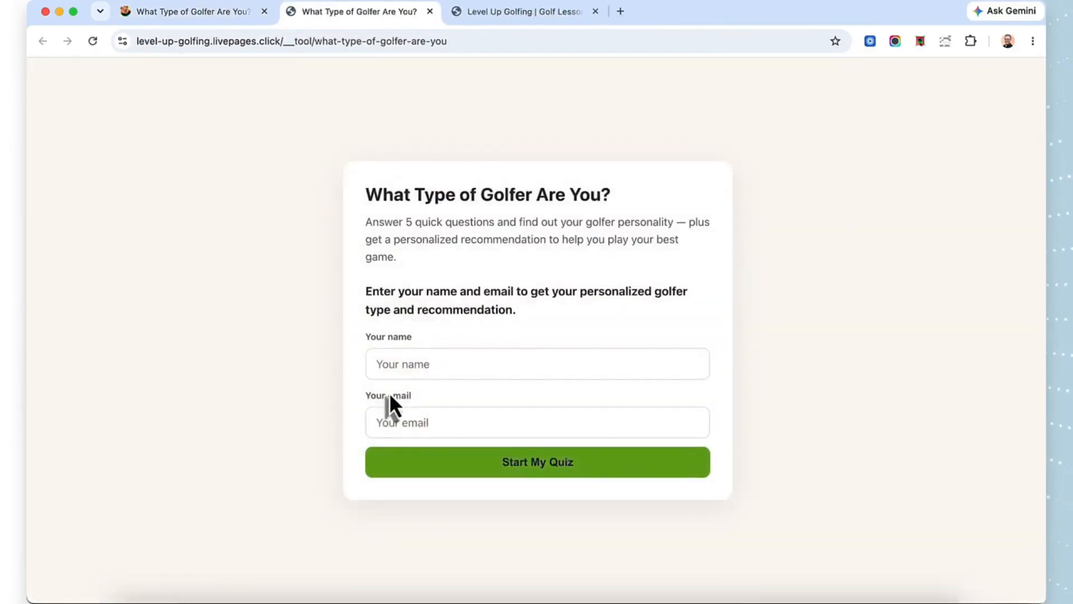
# Step: Enter the visitor's full name and e-mail in the live quiz form and start the quiz
pyautogui.click(407, 364)
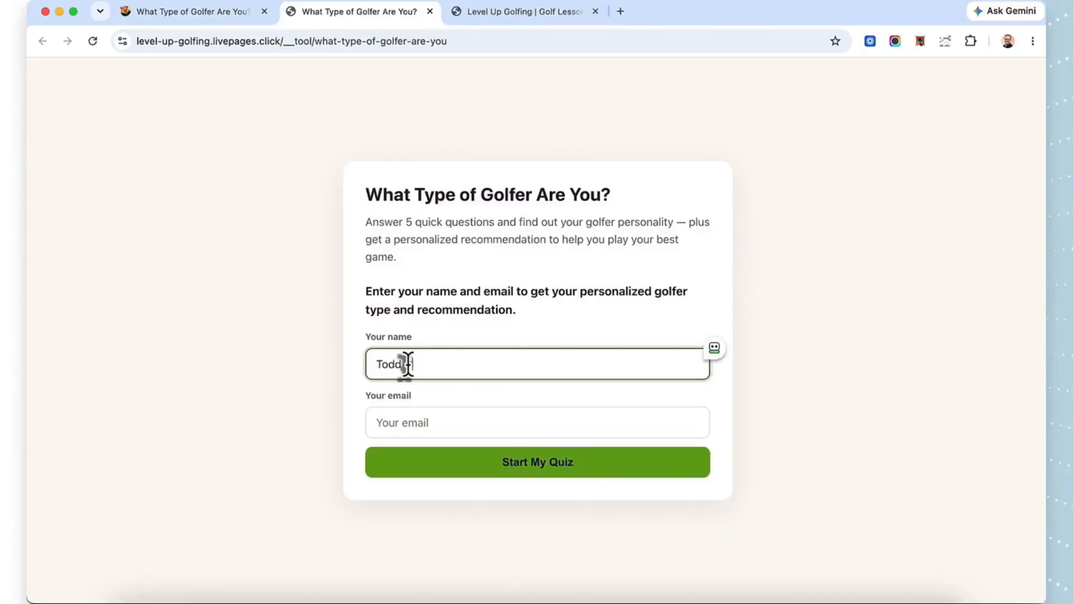
pyautogui.click(406, 423)
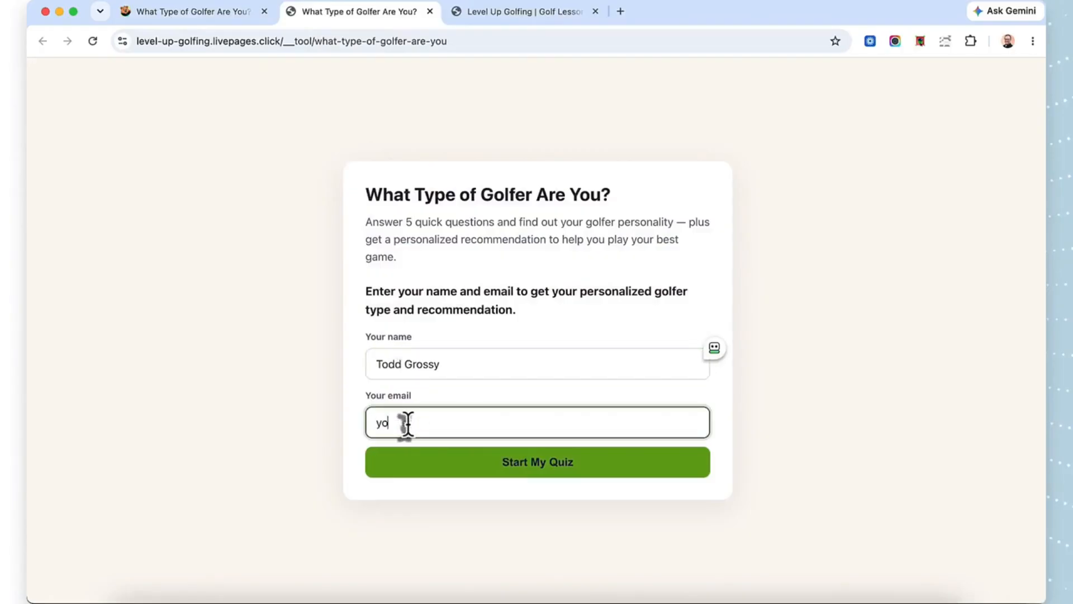
pyautogui.click(450, 363)
pyautogui.write('an')
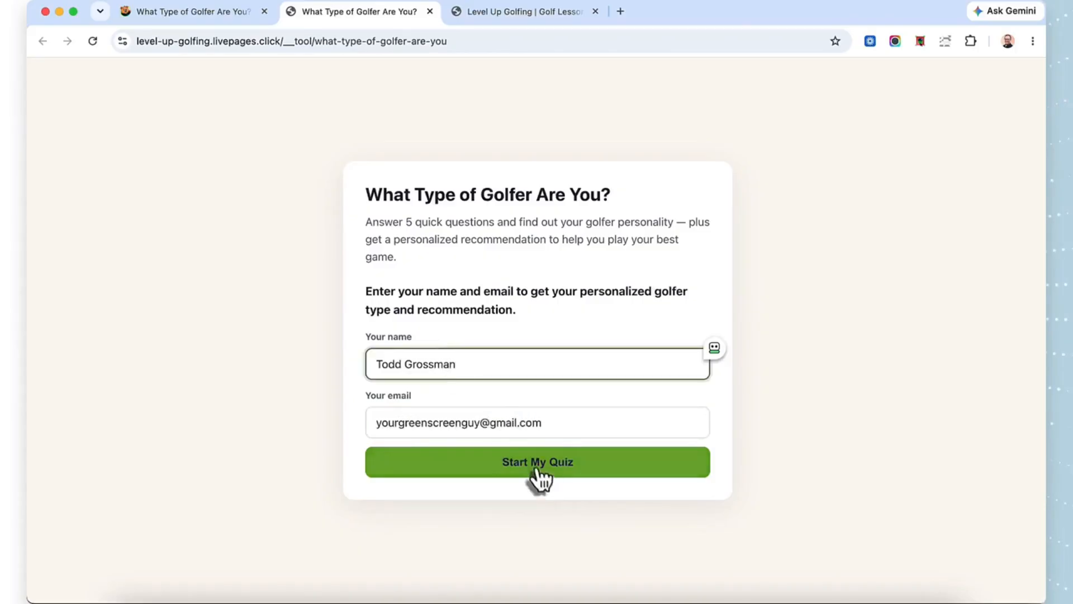
pyautogui.click(538, 472)
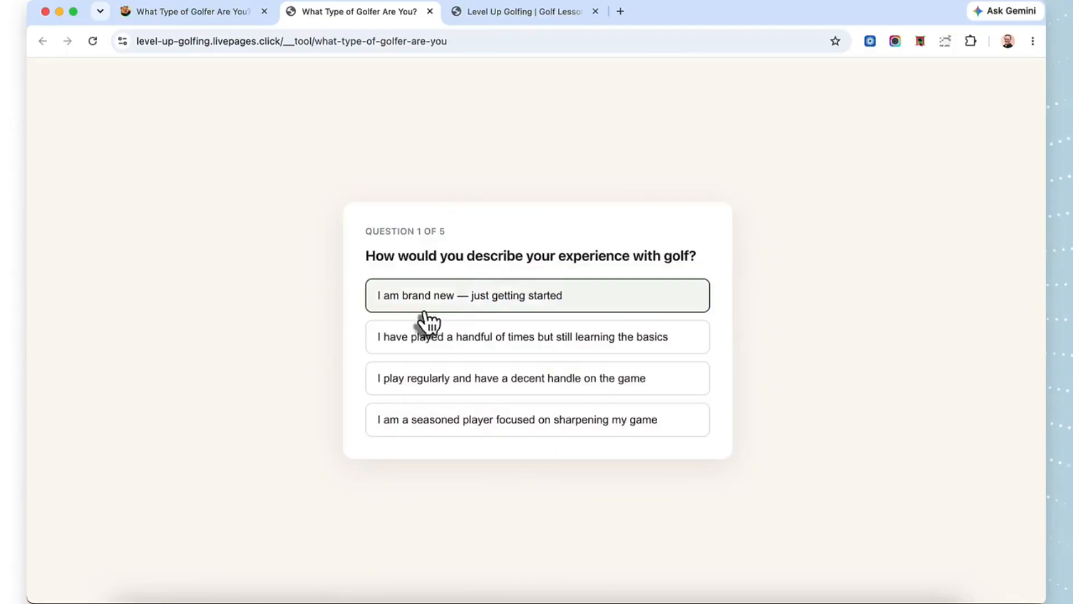
# Step: Answer the five quiz questions: played a handful of times, keep improving, bothers me and recover, competition and scorecard challenge, a few times a month
pyautogui.click(443, 353)
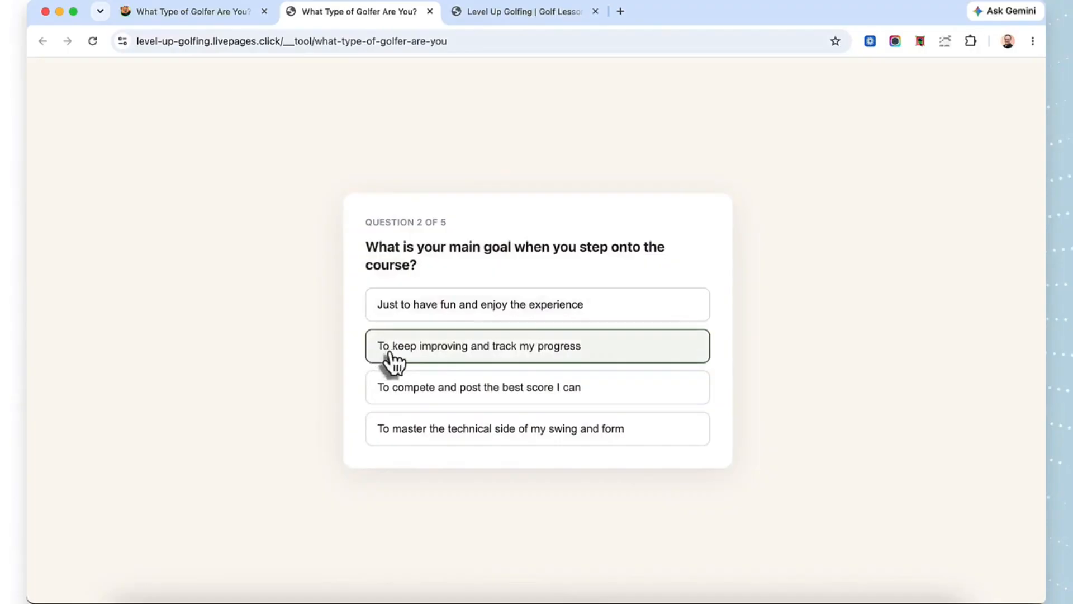
pyautogui.click(425, 353)
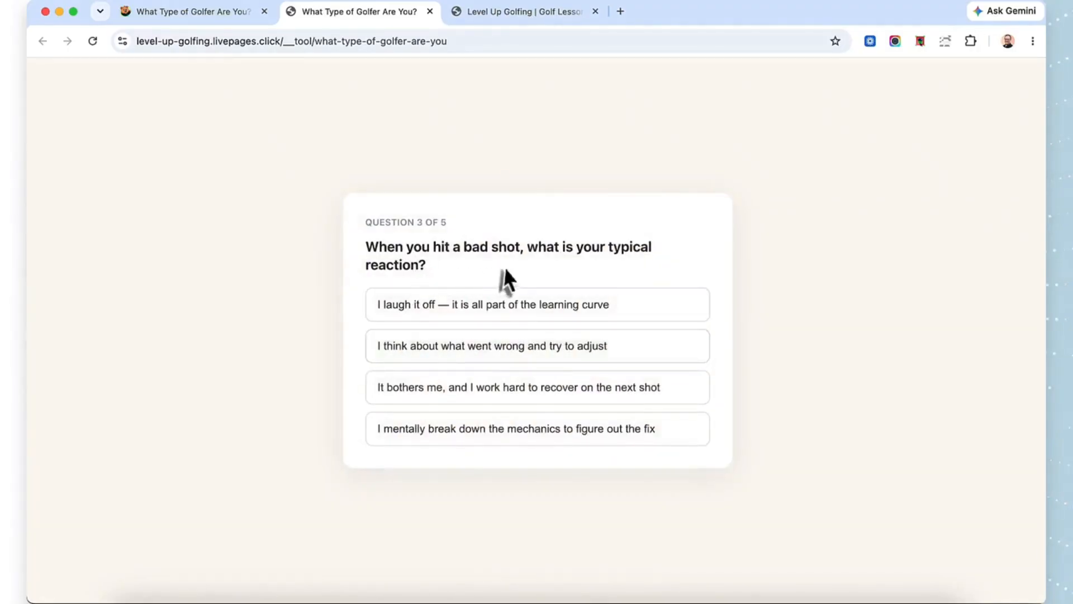
pyautogui.click(419, 392)
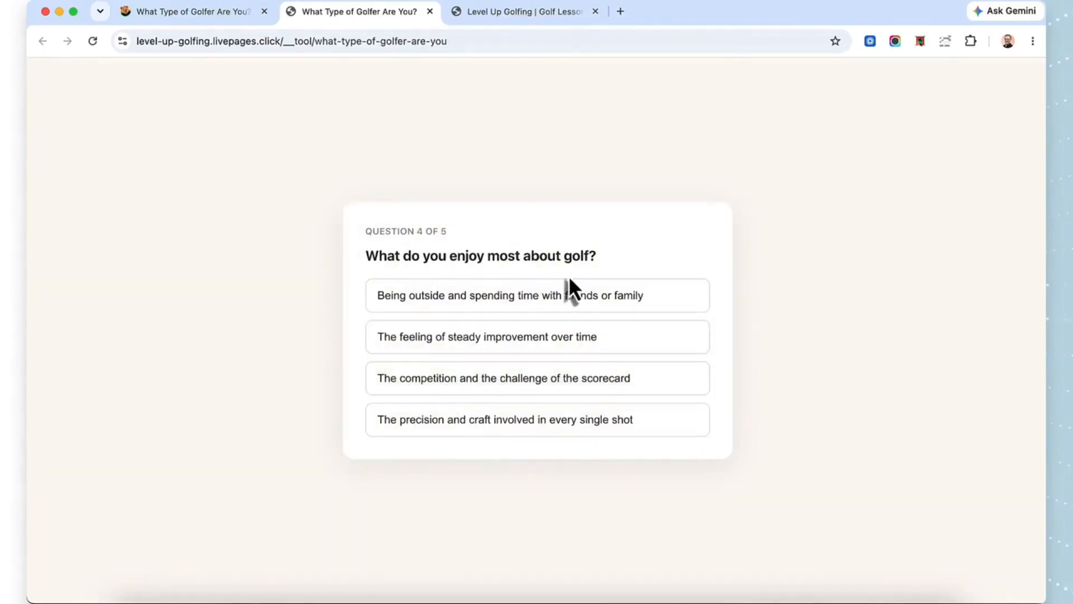
pyautogui.click(455, 388)
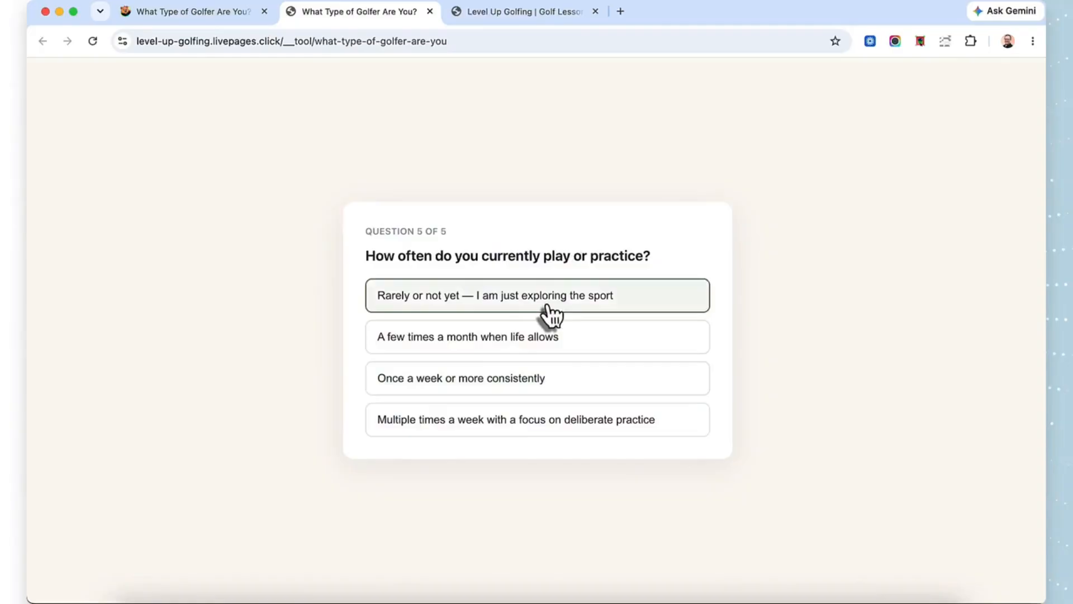
pyautogui.click(456, 355)
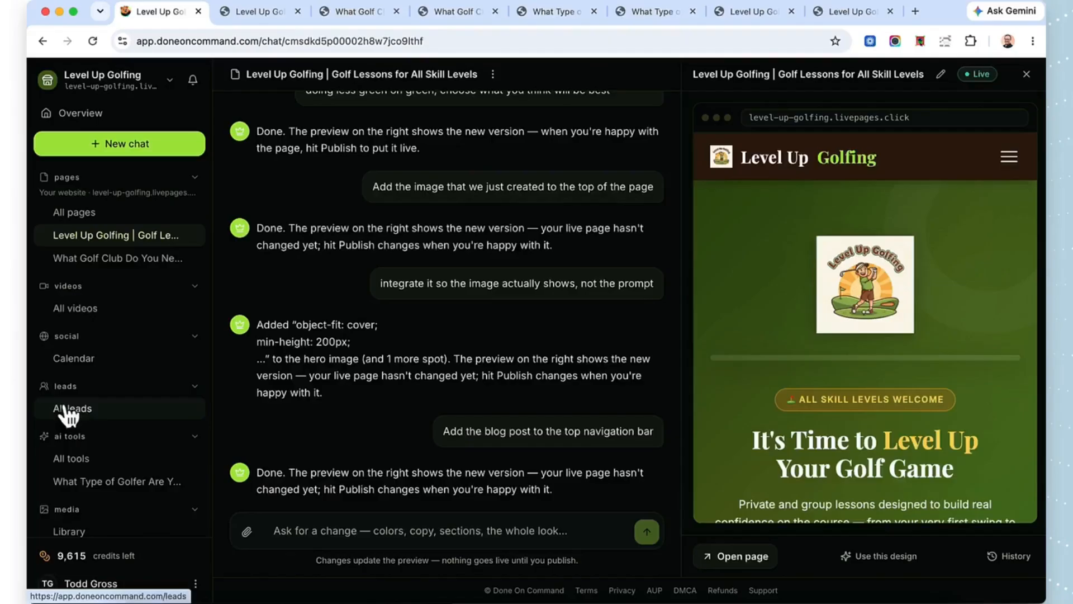
# Step: Open the list of all leads in Done On Command to check the captured quiz lead
pyautogui.click(71, 398)
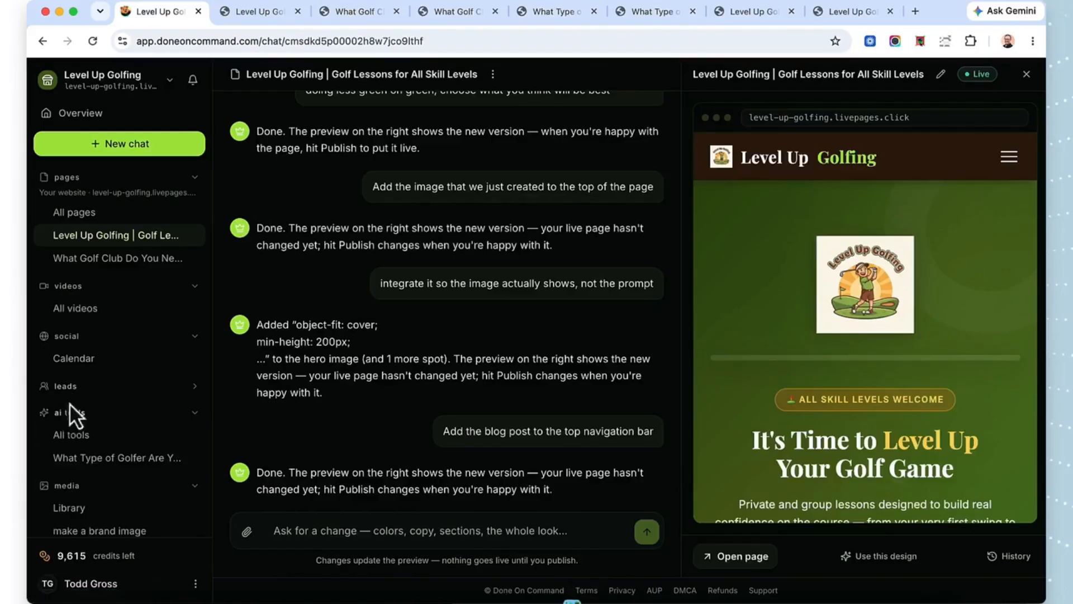
pyautogui.click(70, 398)
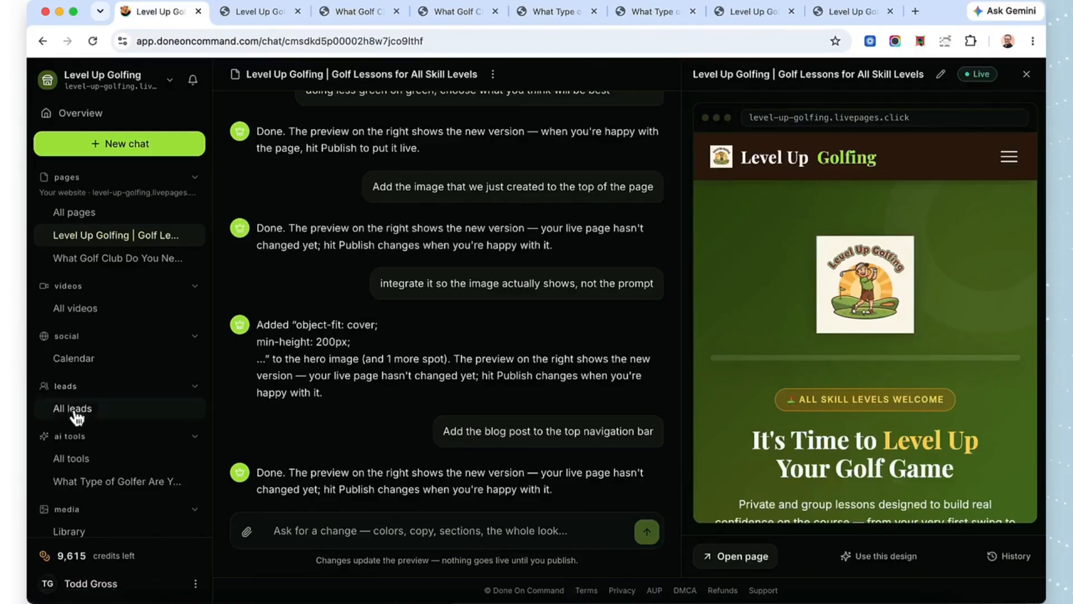
pyautogui.click(77, 417)
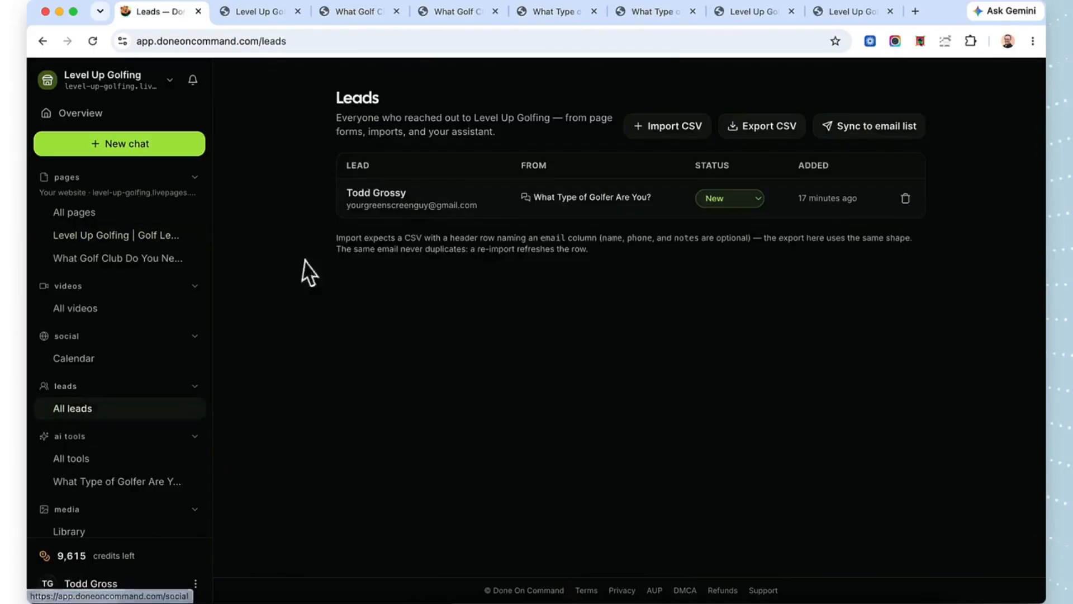
# Step: Start an email campaign in a new chat with the request "Write an email campaign to our new leads"
pyautogui.click(157, 150)
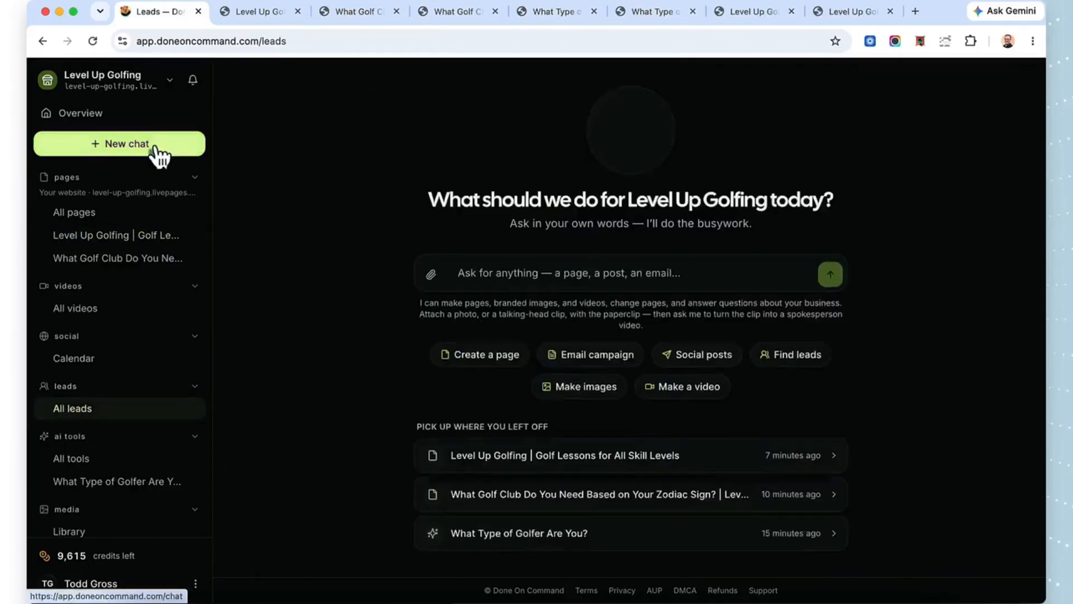
pyautogui.click(594, 361)
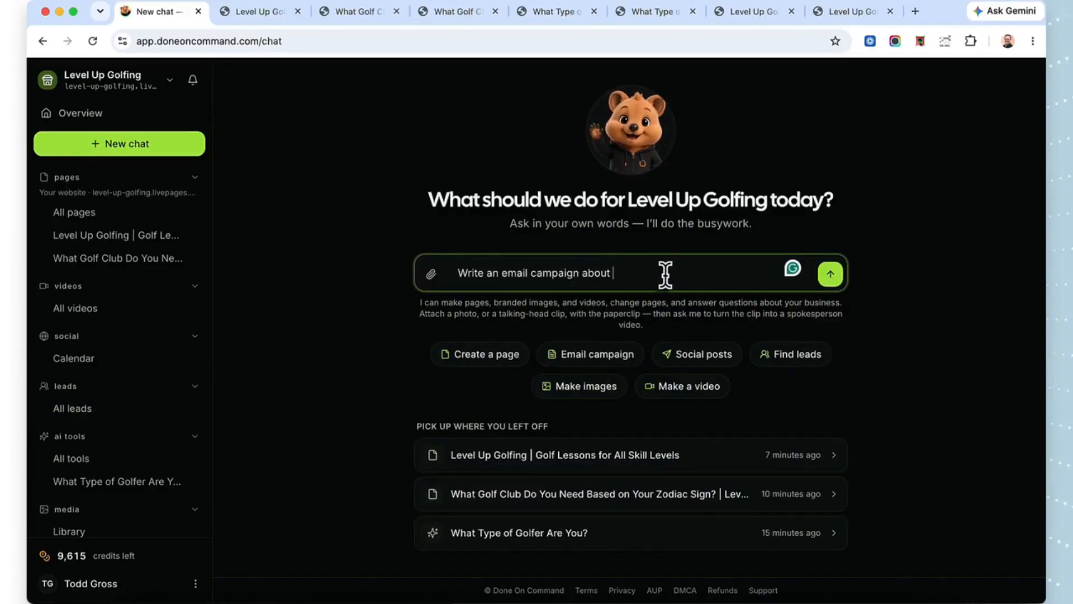
pyautogui.press('BackSpace')
pyautogui.press('BackSpace')
pyautogui.press('BackSpace')
pyautogui.press('BackSpace')
pyautogui.press('BackSpace')
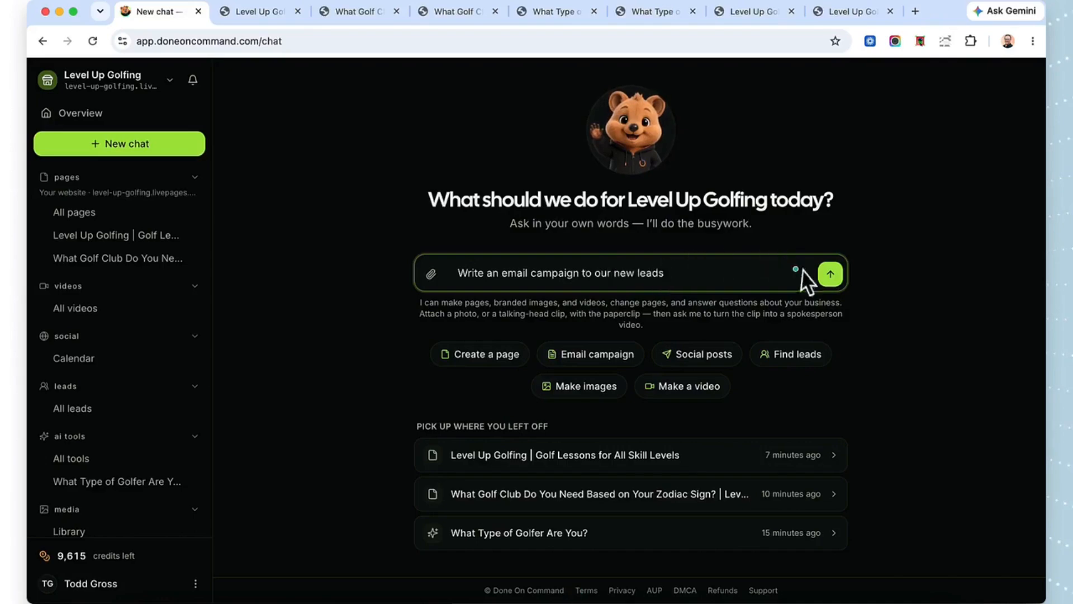
pyautogui.click(832, 277)
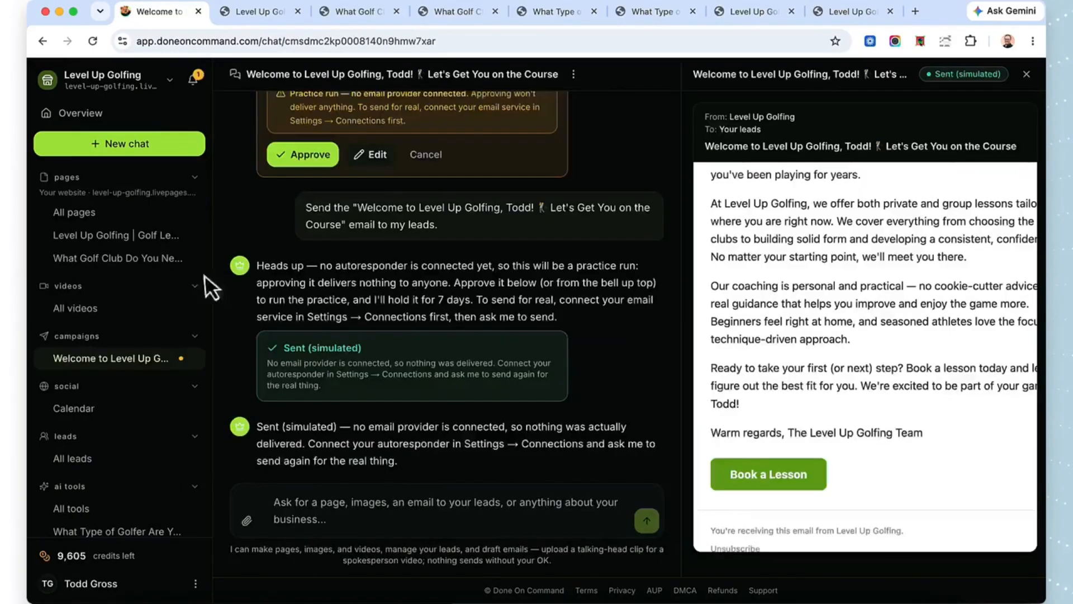
# Step: Request a video in a new chat with the message "Make me a short promo video about my business"
pyautogui.click(120, 147)
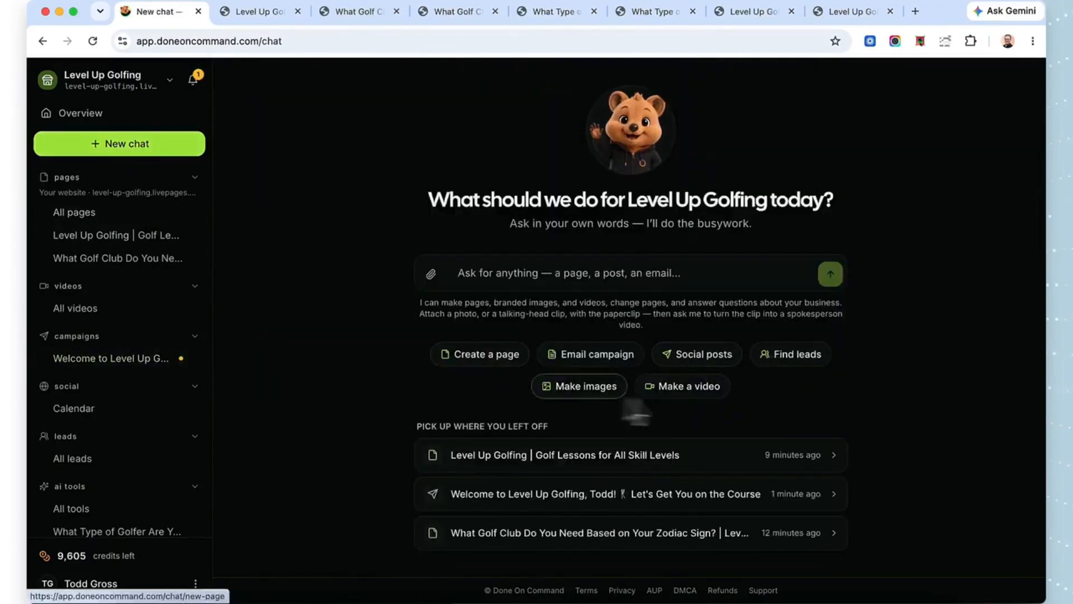
pyautogui.click(688, 391)
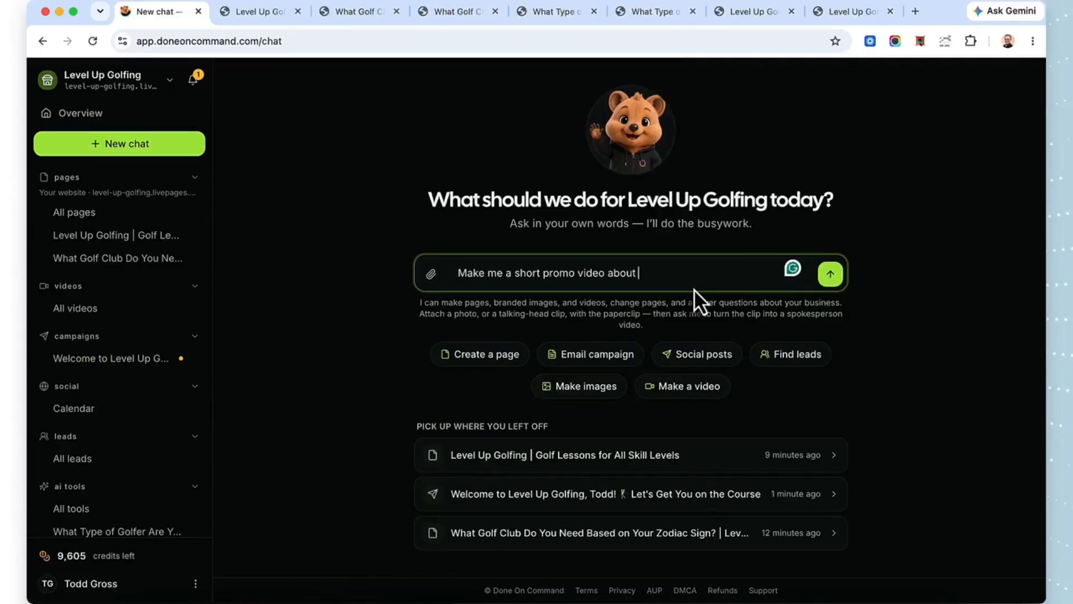
pyautogui.write('my busin')
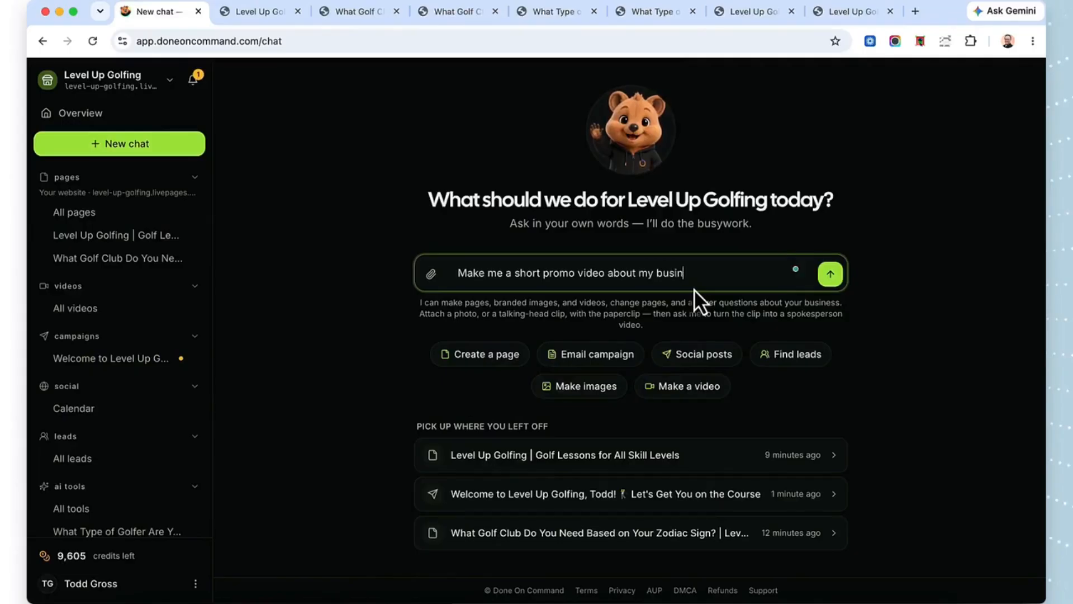
pyautogui.write('ess')
pyautogui.click(830, 274)
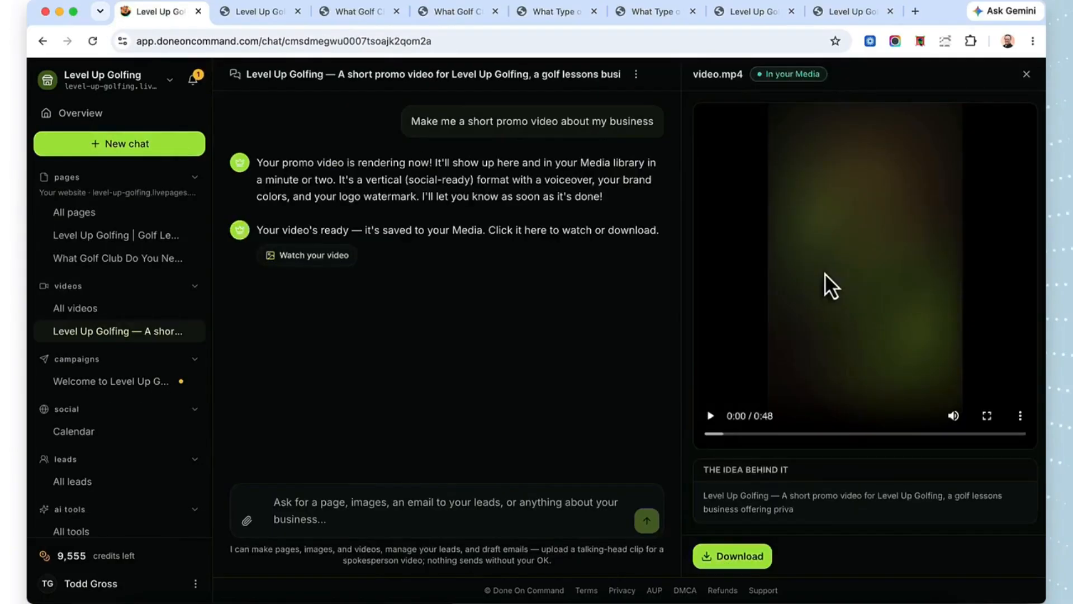
# Step: Watch the generated promo video in the preview and download it
pyautogui.click(711, 417)
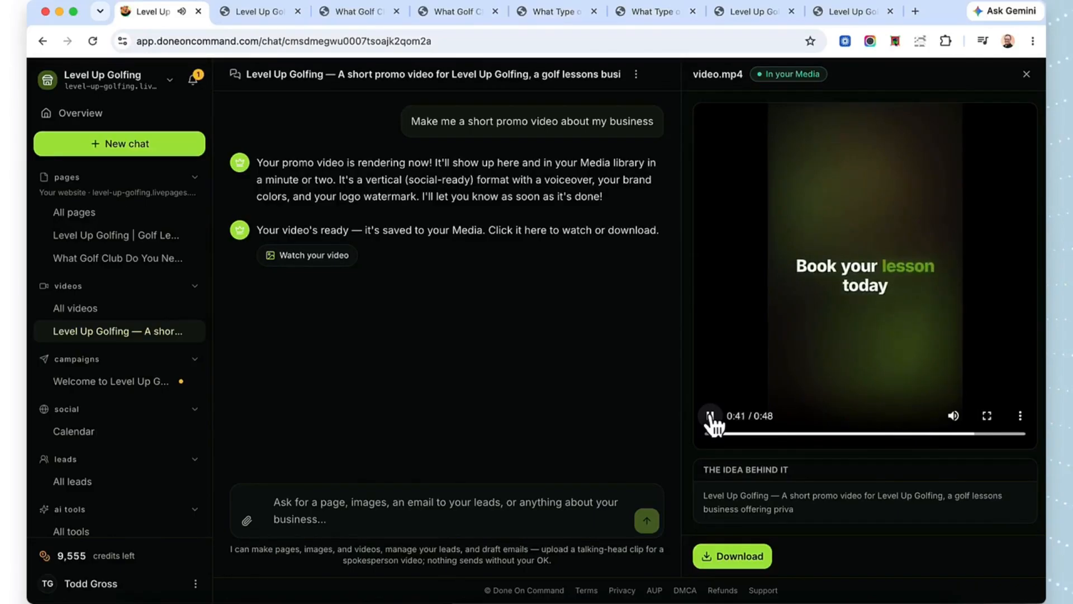
pyautogui.click(737, 556)
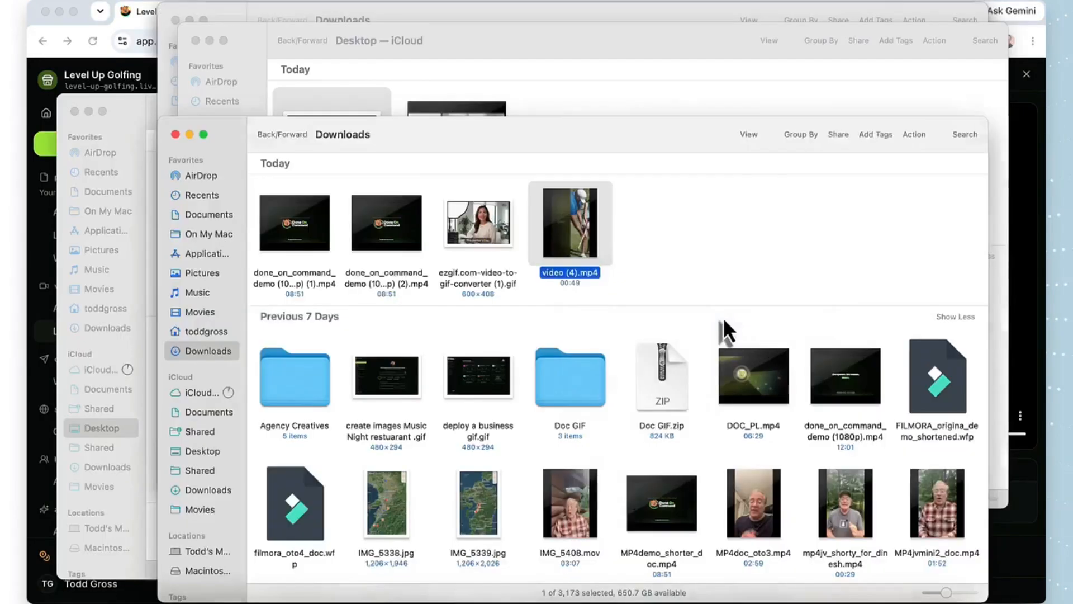
# Step: Open the downloaded "video (4).mp4" in the video player, move its window clear and play it
pyautogui.press('super+o')
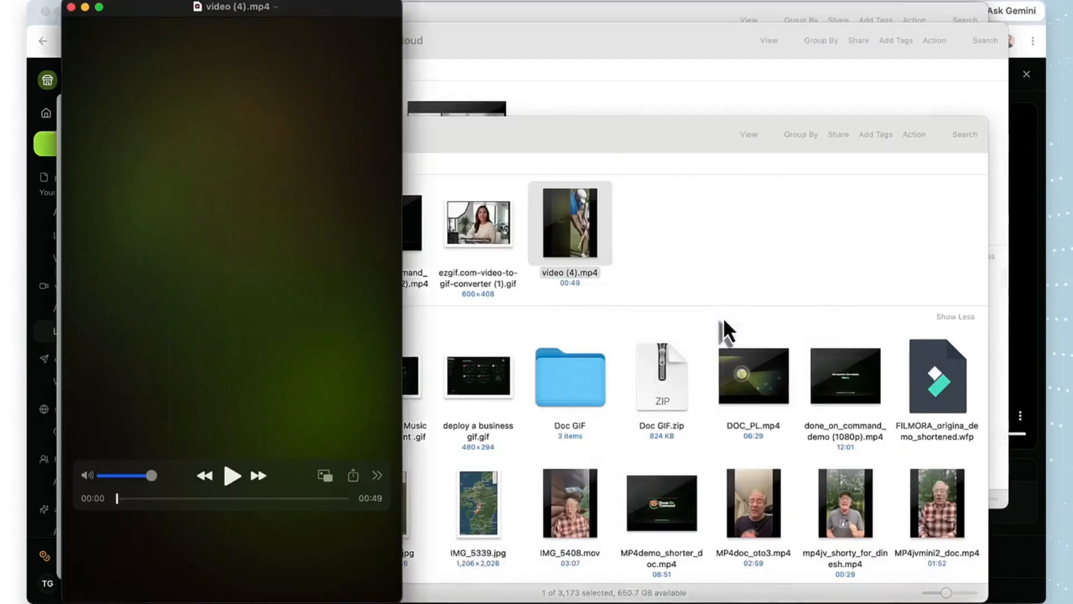
pyautogui.moveTo(342, 22); pyautogui.dragTo(601, 28)
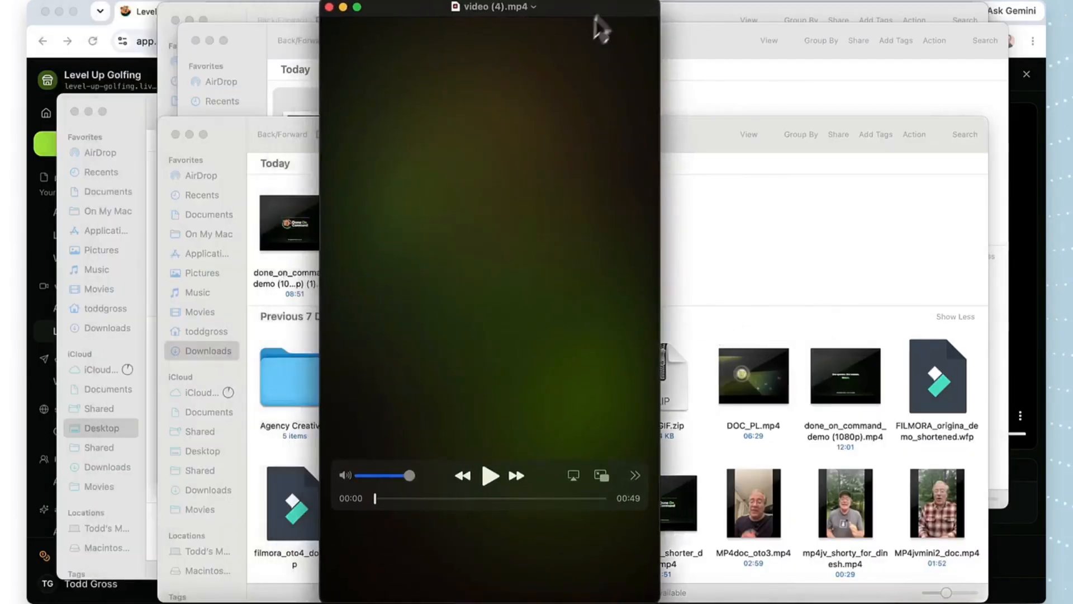
pyautogui.click(489, 479)
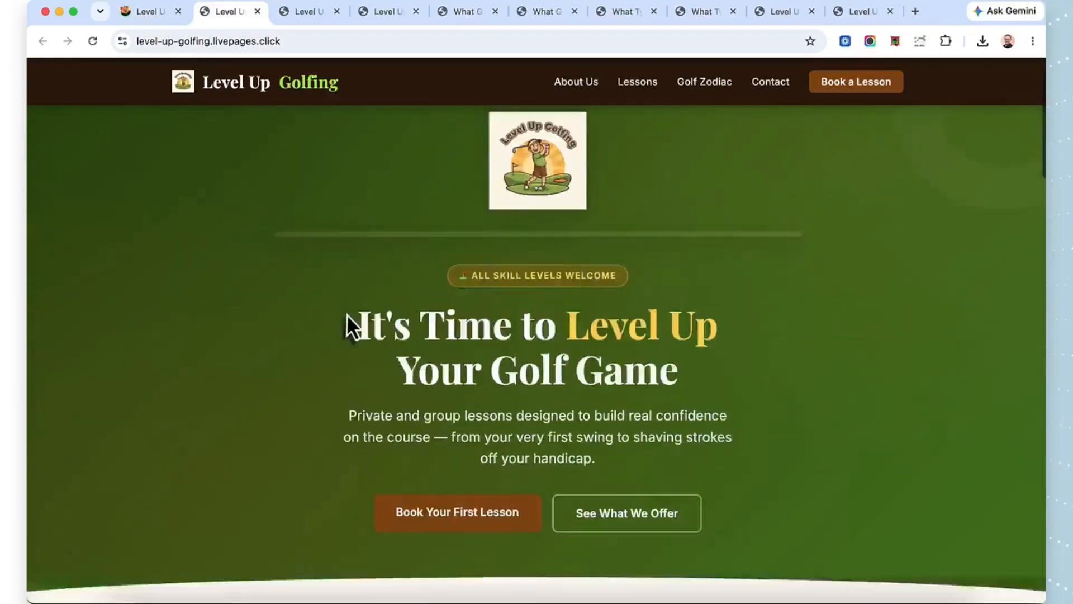
# Step: Look through the live Level Up Golfing page from the About Us section to the contact form and footer
pyautogui.scroll(-7, 346, 314)
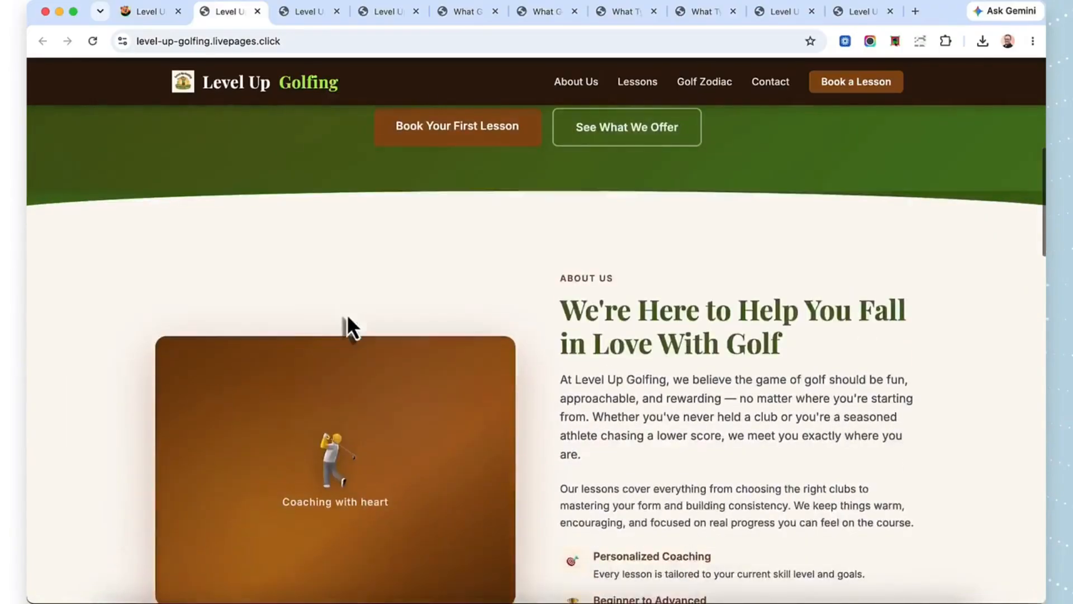
pyautogui.scroll(-15, 348, 319)
pyautogui.scroll(-15, 347, 314)
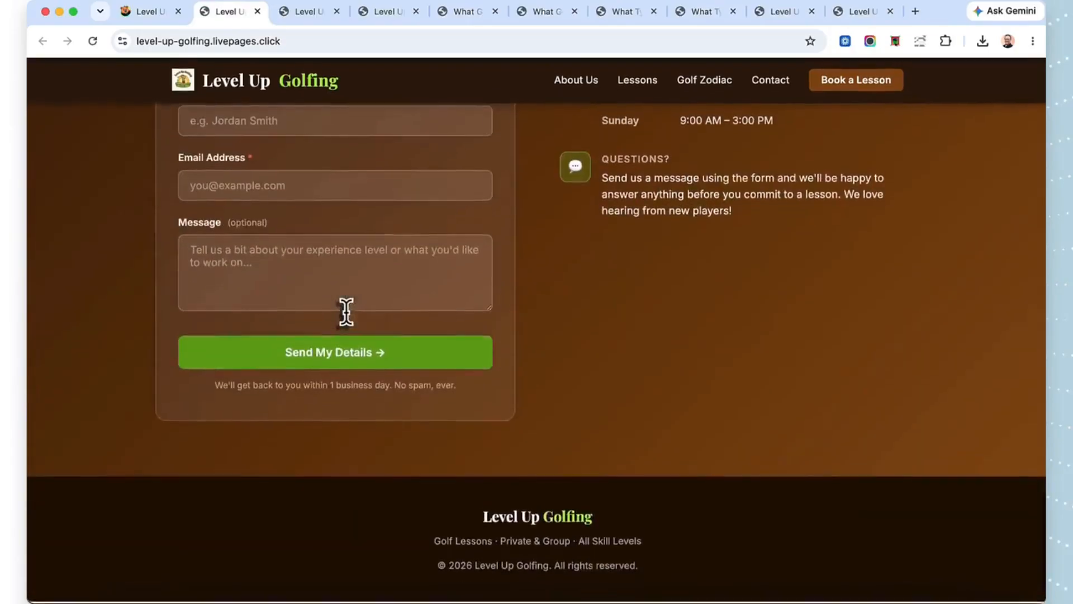
pyautogui.scroll(20, 346, 313)
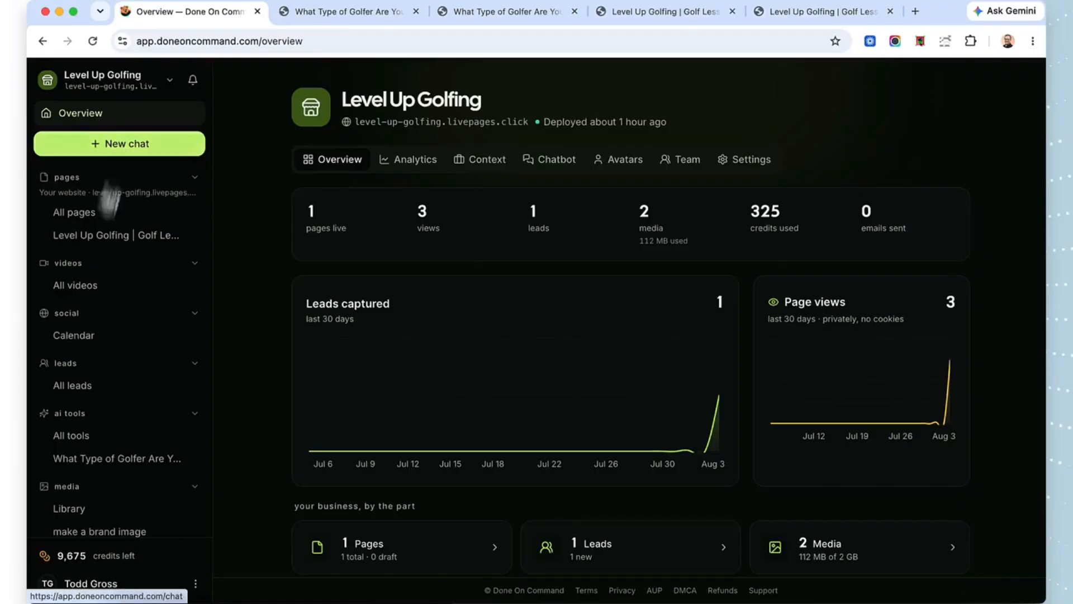
# Step: Start a new chat and send the message "now lets make a blog post"
pyautogui.scroll(-1, 68, 363)
pyautogui.scroll(1, 72, 365)
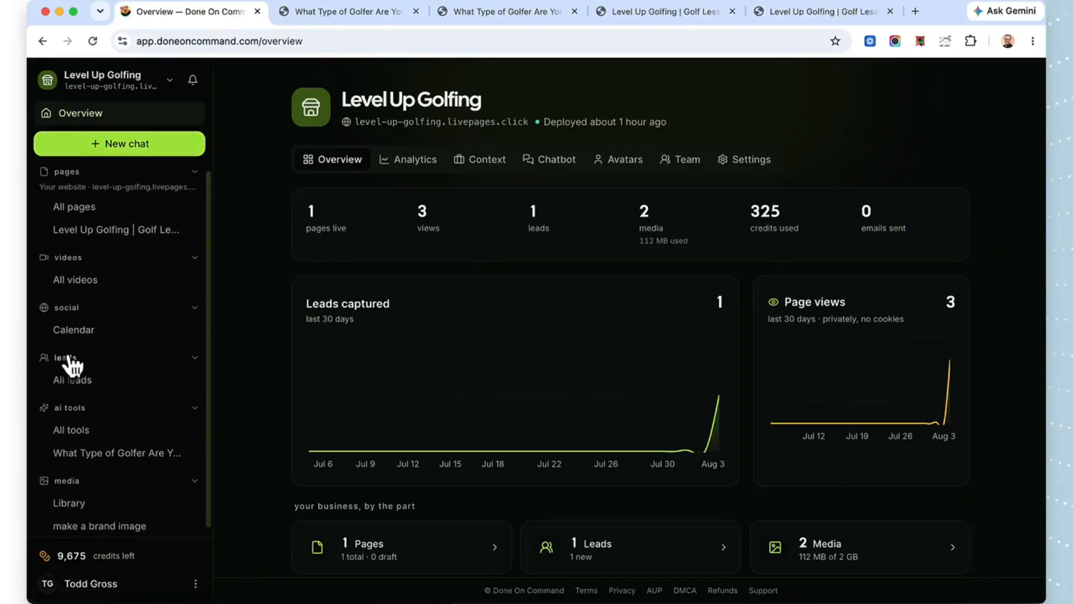
pyautogui.click(118, 147)
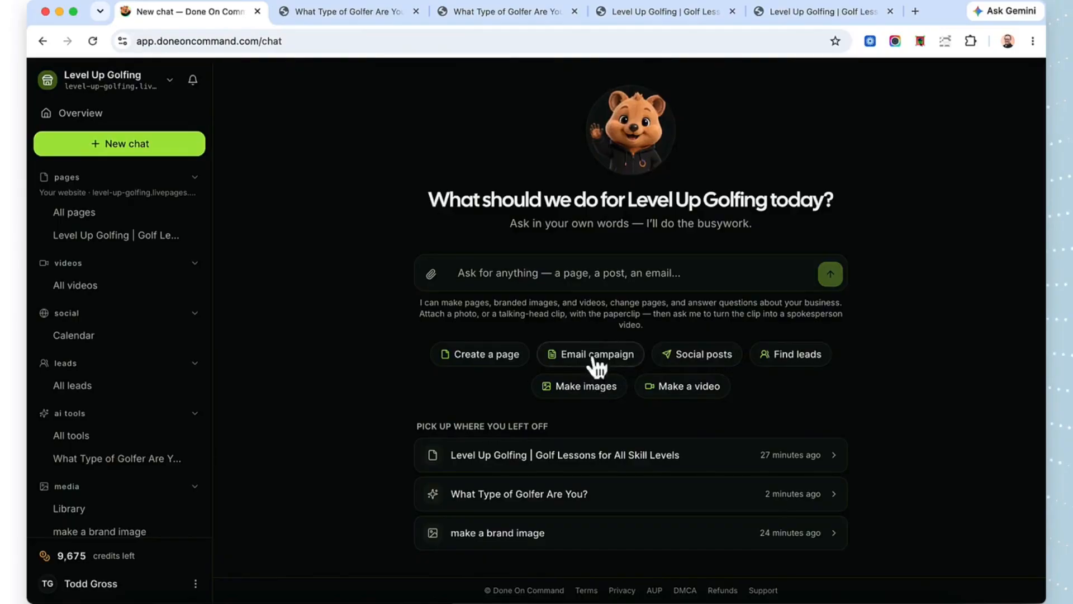
pyautogui.click(554, 270)
pyautogui.write('now lets make a')
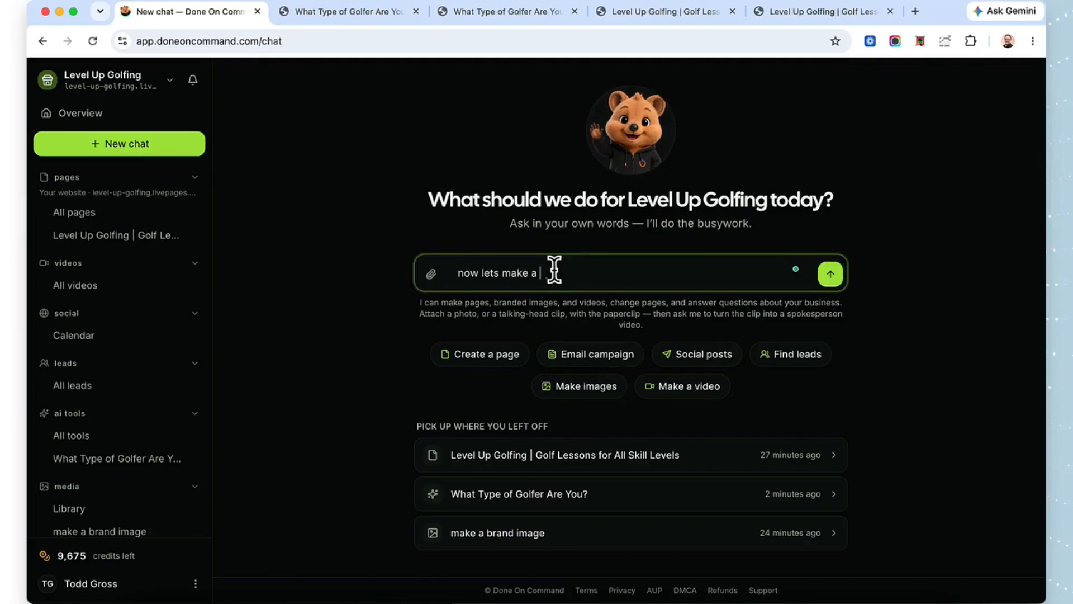
pyautogui.write(' blog post')
pyautogui.click(829, 275)
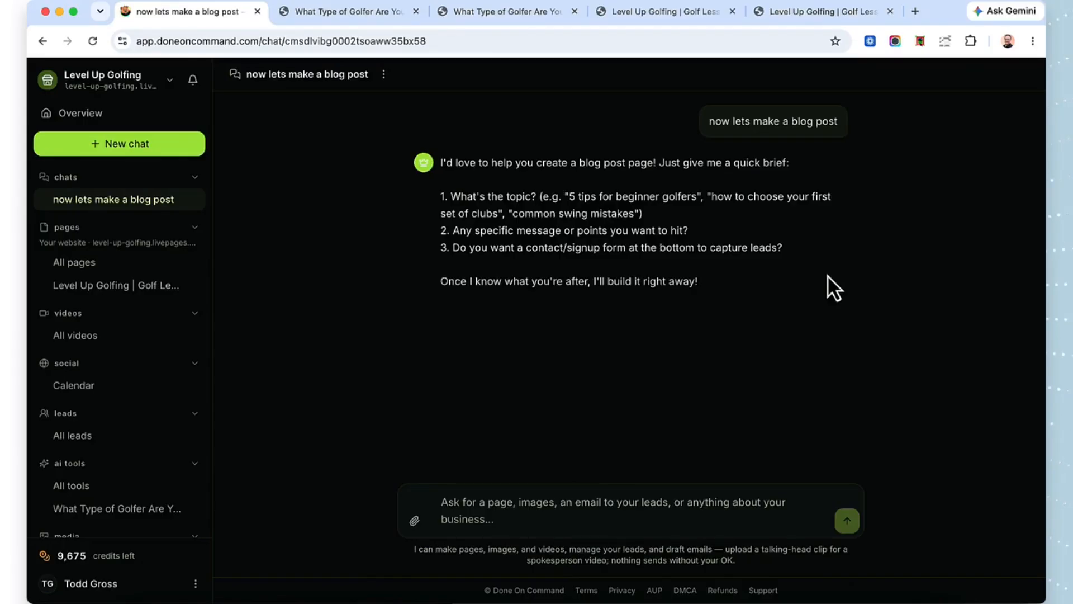
# Step: Reply in the chat with the blog topic "What golf club do you need based on your zodiac sign"
pyautogui.click(539, 501)
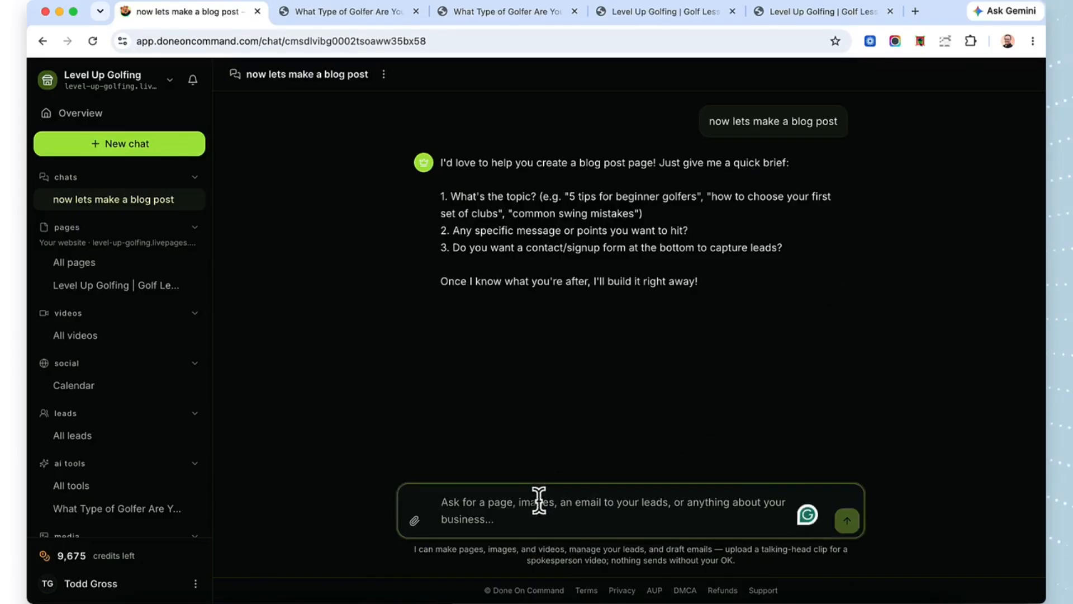
pyautogui.write('What club do you')
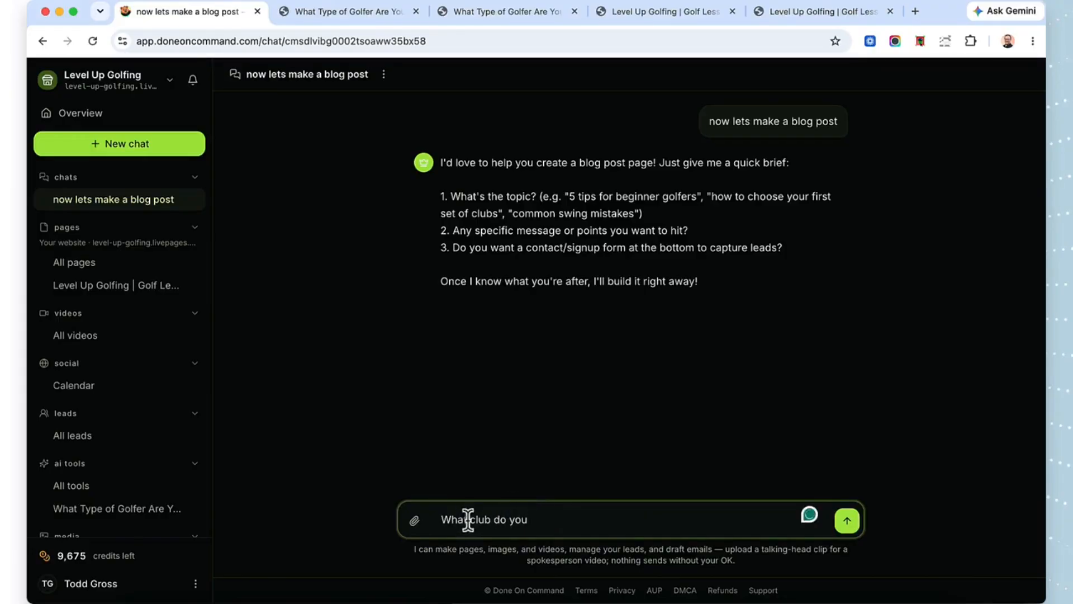
pyautogui.click(468, 520)
pyautogui.write('golf')
pyautogui.write('need based on your zodiac sign')
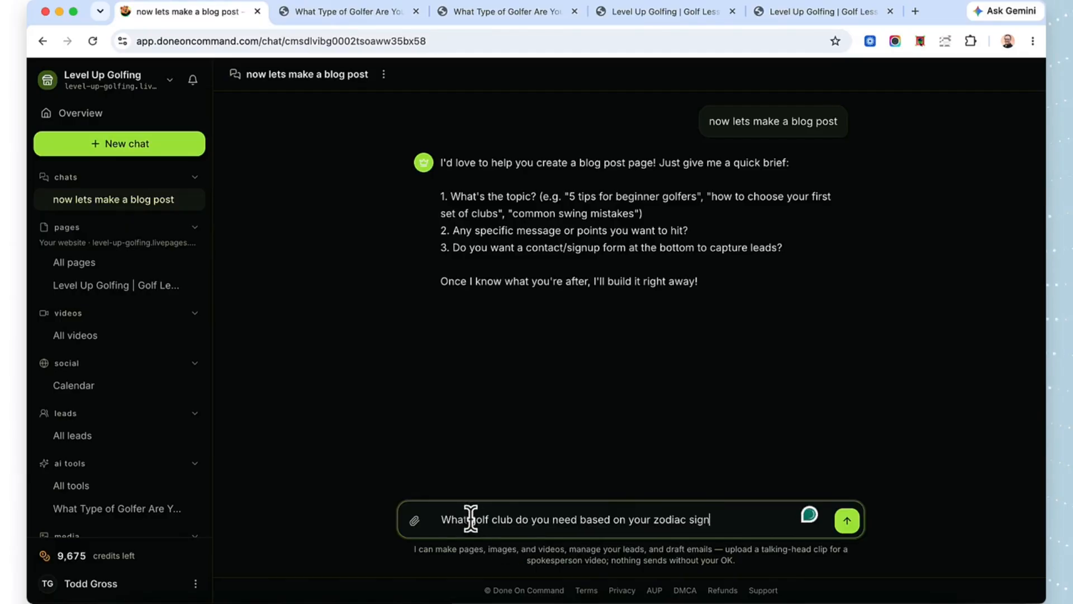
pyautogui.click(847, 521)
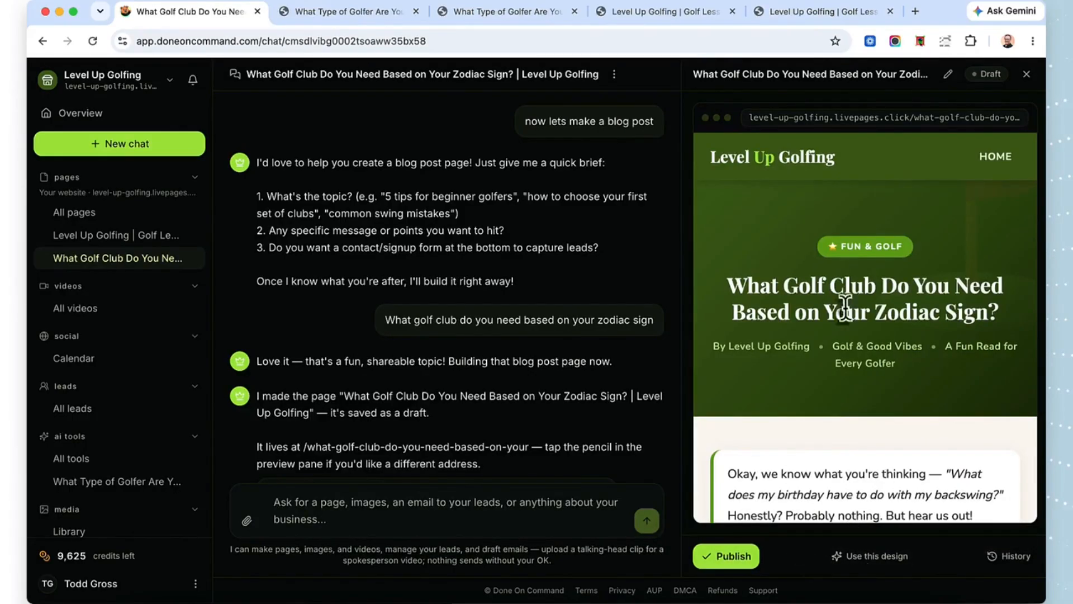
# Step: Review the drafted zodiac blog post in the preview, from its title and introduction to the first sign cards
pyautogui.scroll(-3, 847, 302)
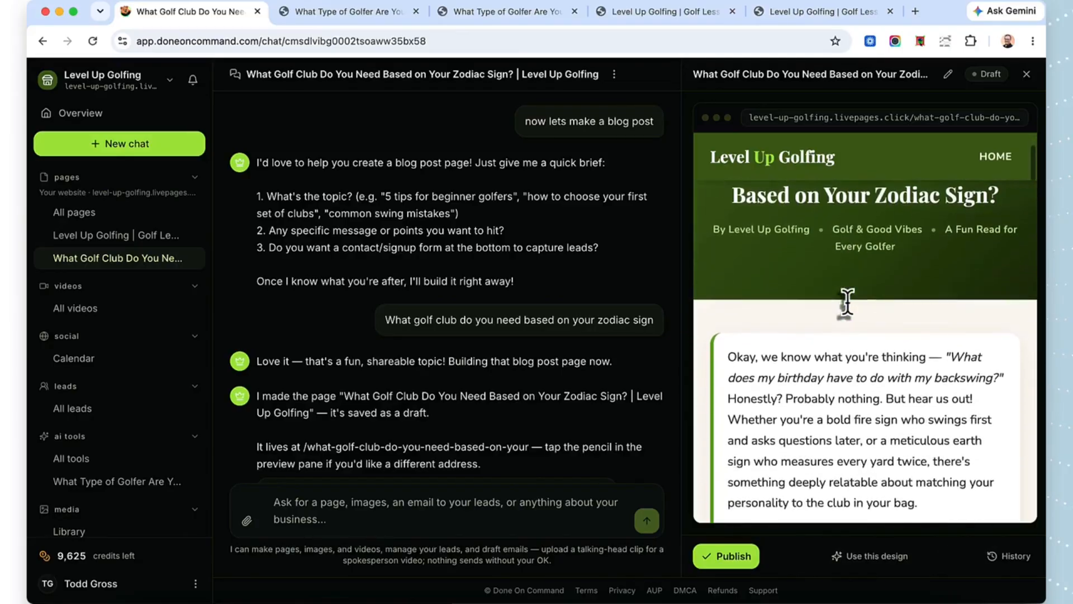
pyautogui.scroll(-3, 847, 302)
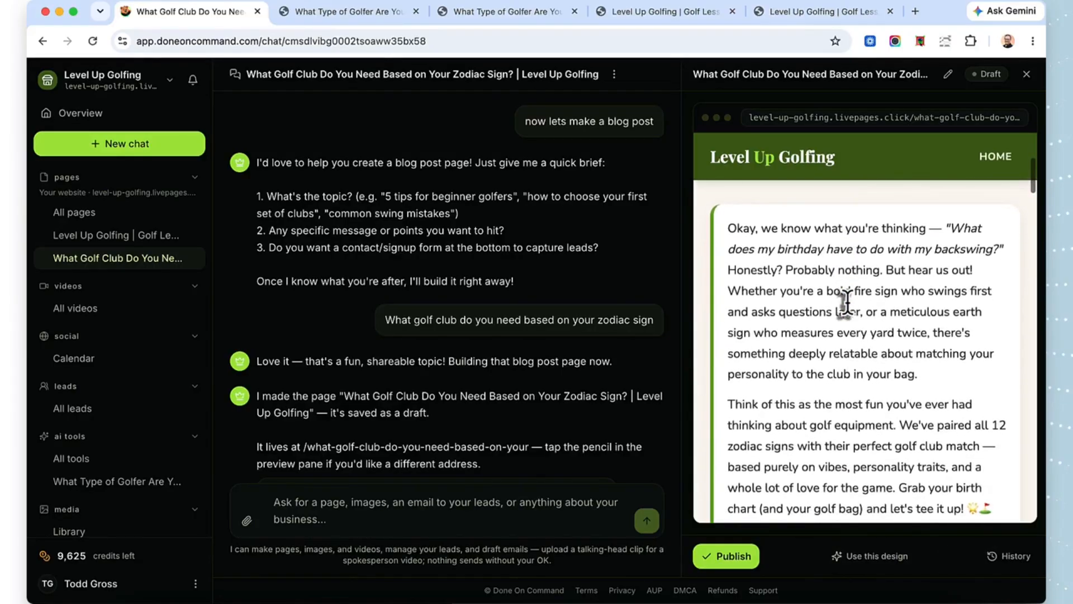
pyautogui.scroll(-1, 847, 302)
pyautogui.scroll(-1, 847, 302)
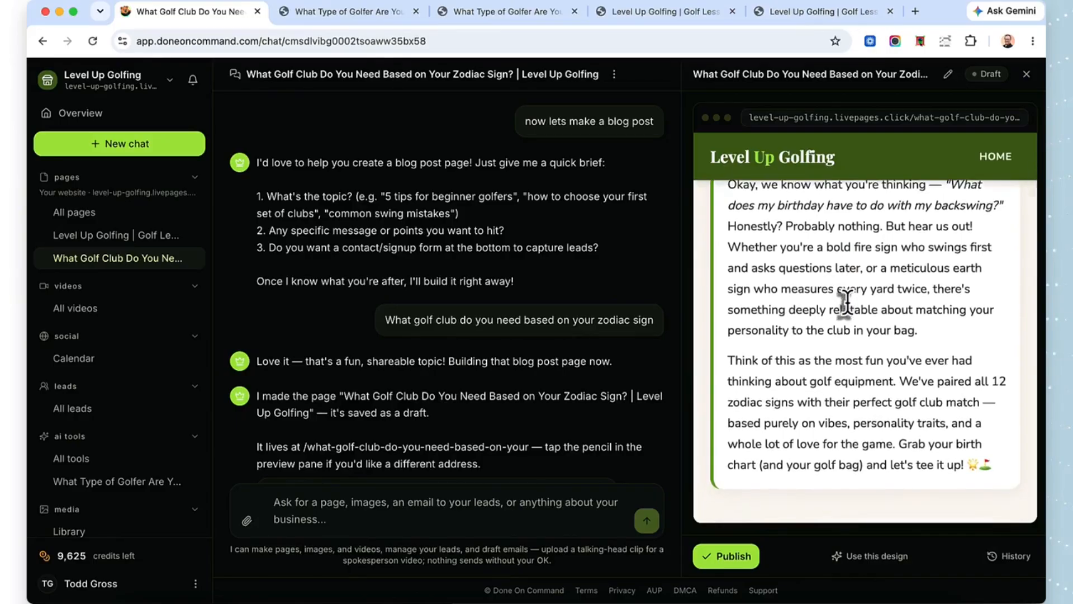
pyautogui.scroll(-1, 847, 302)
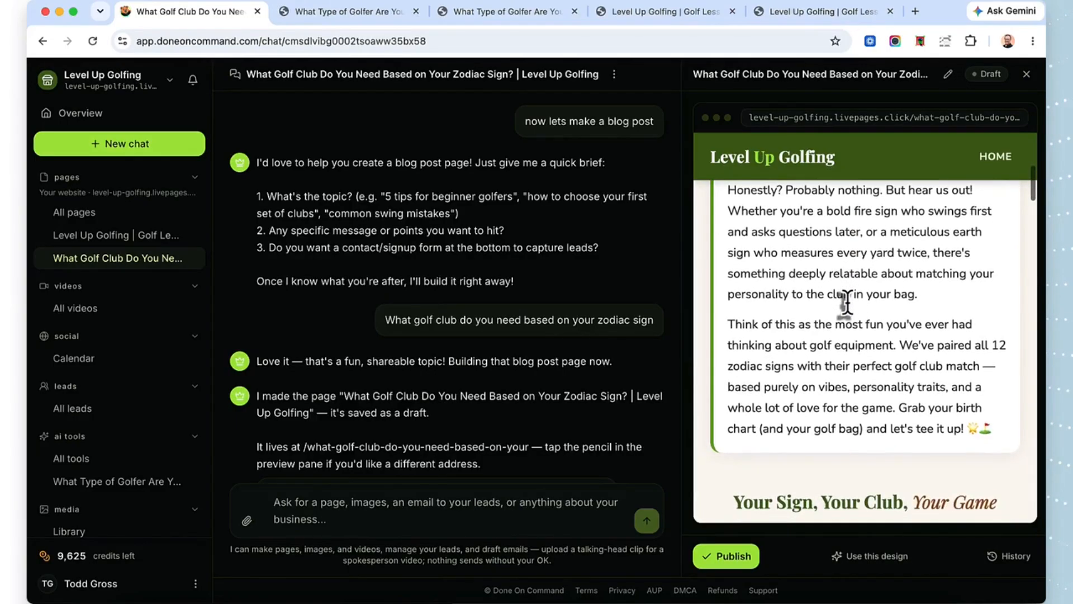
pyautogui.scroll(-1, 848, 302)
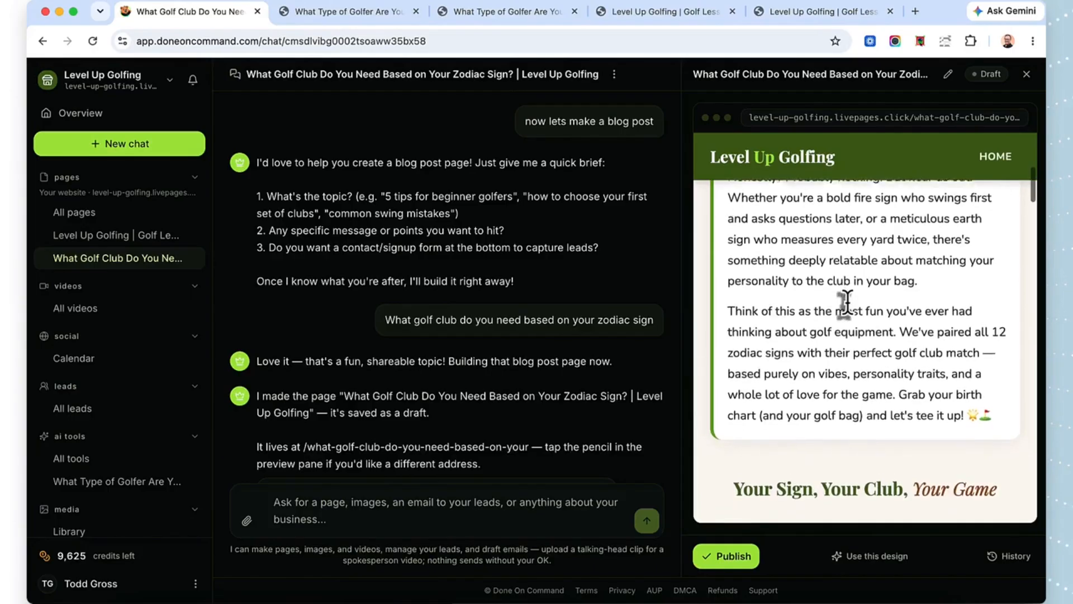
pyautogui.scroll(-3, 847, 302)
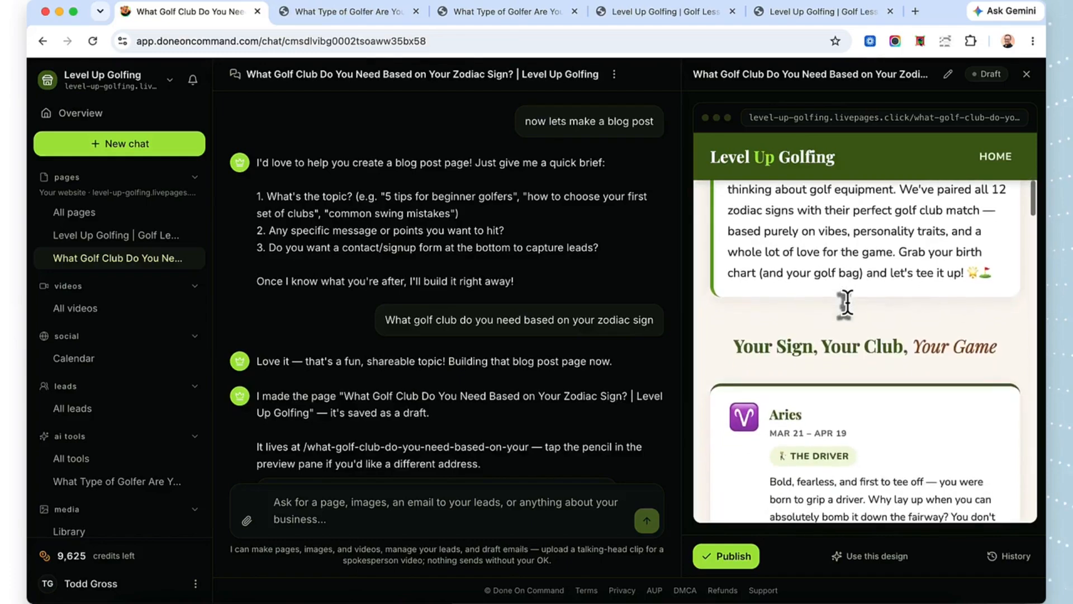
pyautogui.scroll(-3, 847, 301)
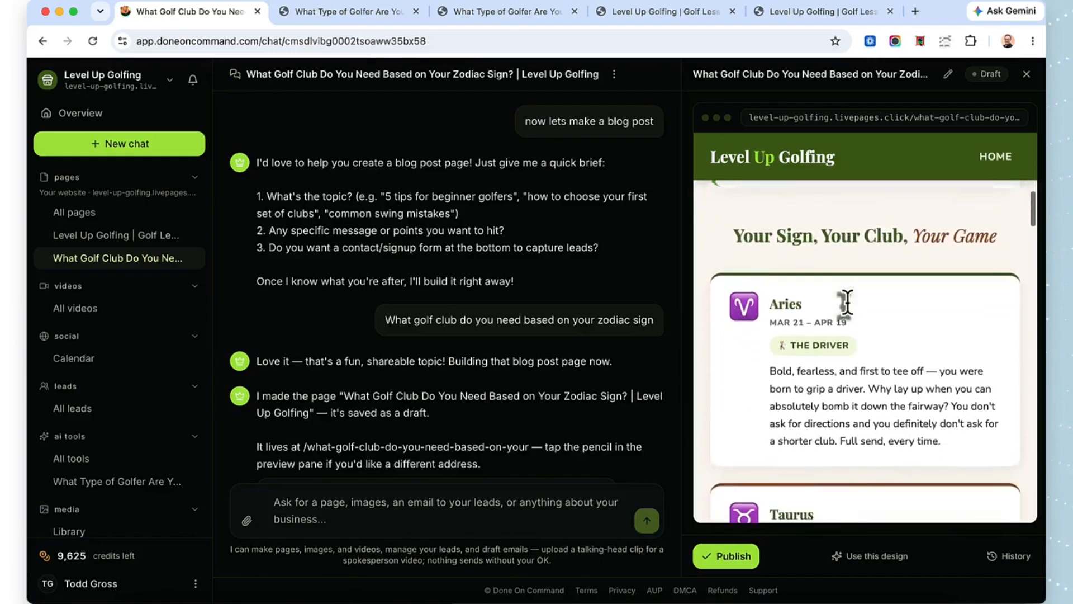
pyautogui.scroll(-3, 847, 302)
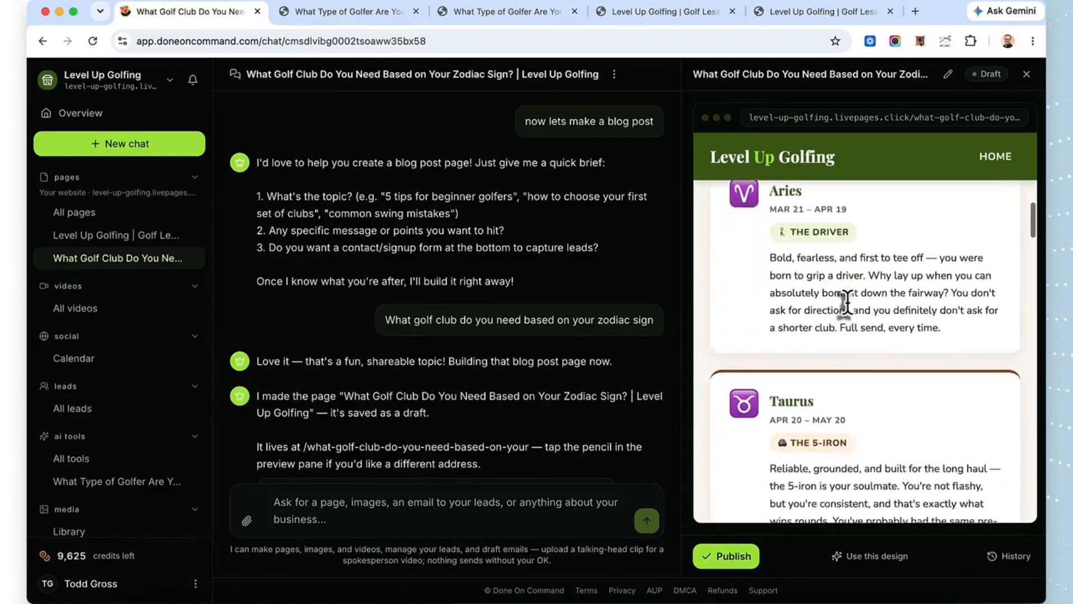
pyautogui.scroll(-1, 847, 302)
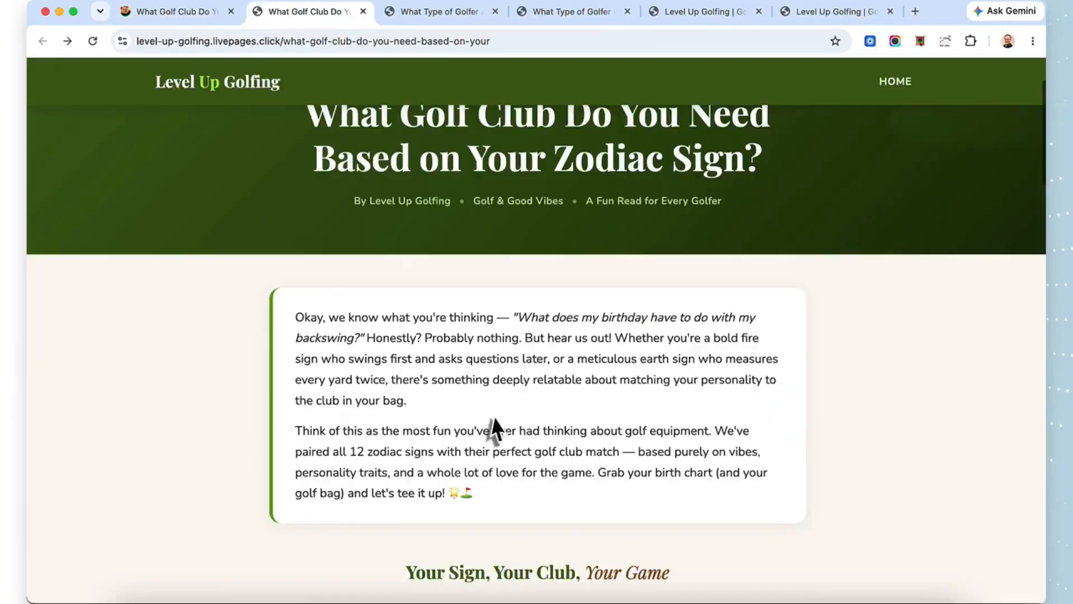
# Step: Look through the live zodiac blog post, from its title through all the sign cards to the lesson booking section
pyautogui.scroll(3, 575, 353)
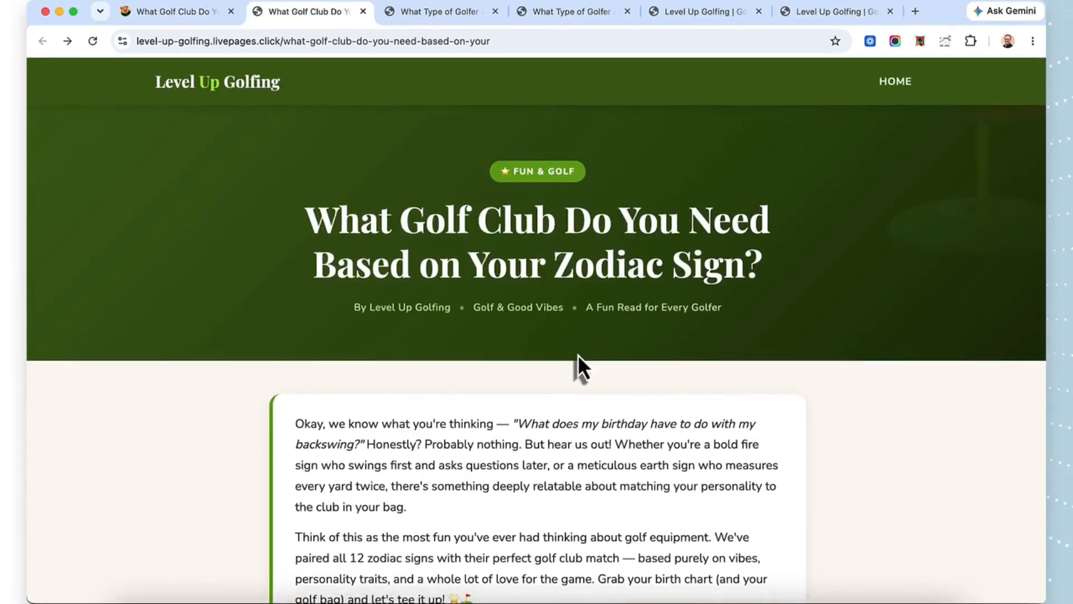
pyautogui.scroll(-10, 577, 353)
pyautogui.scroll(-6, 576, 353)
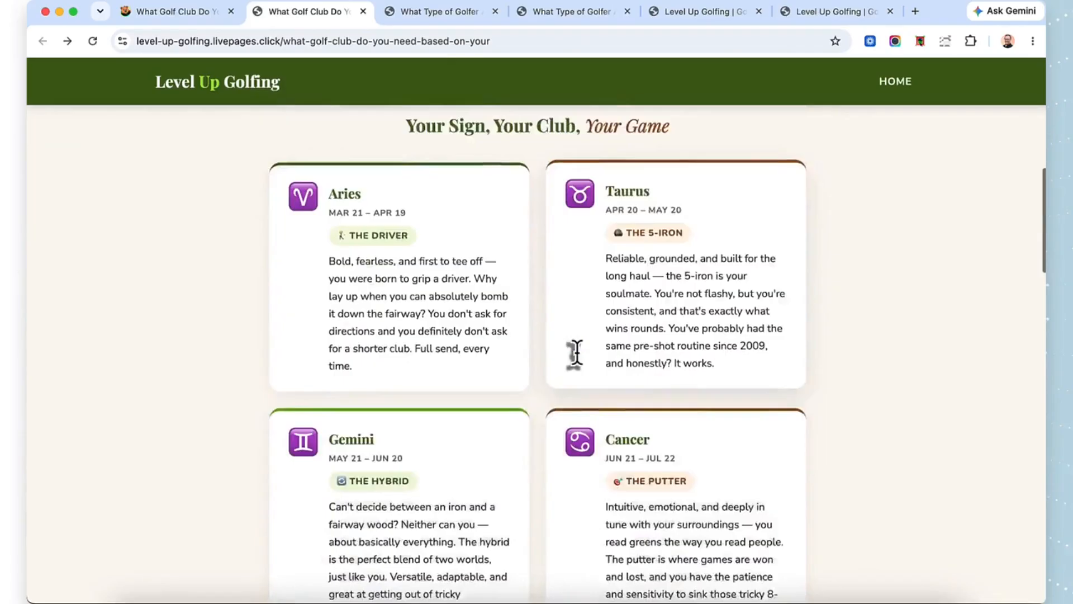
pyautogui.scroll(-5, 579, 359)
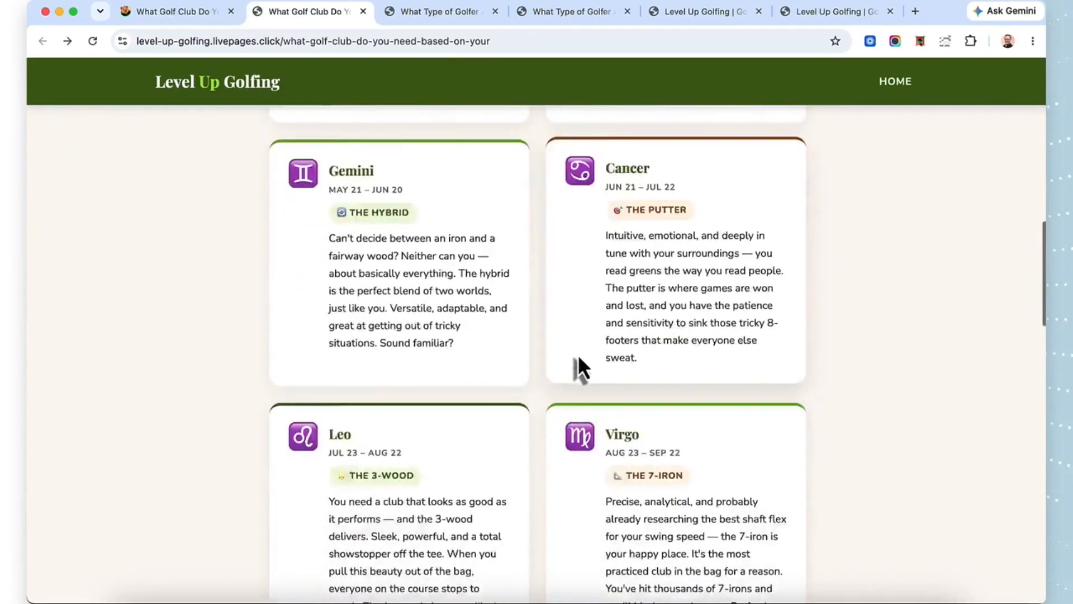
pyautogui.scroll(-5, 579, 366)
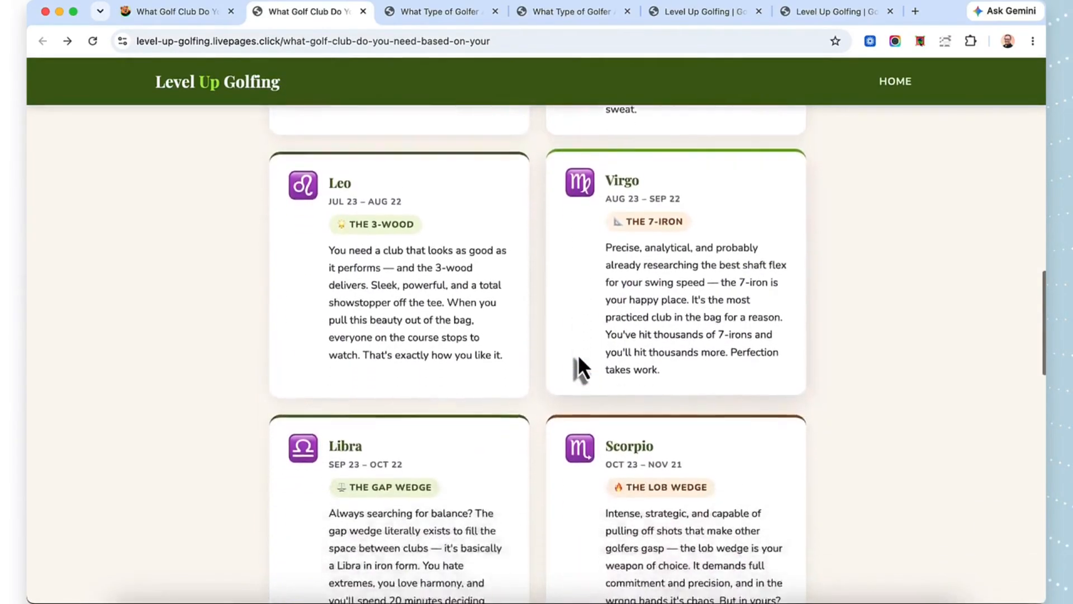
pyautogui.scroll(-5, 576, 353)
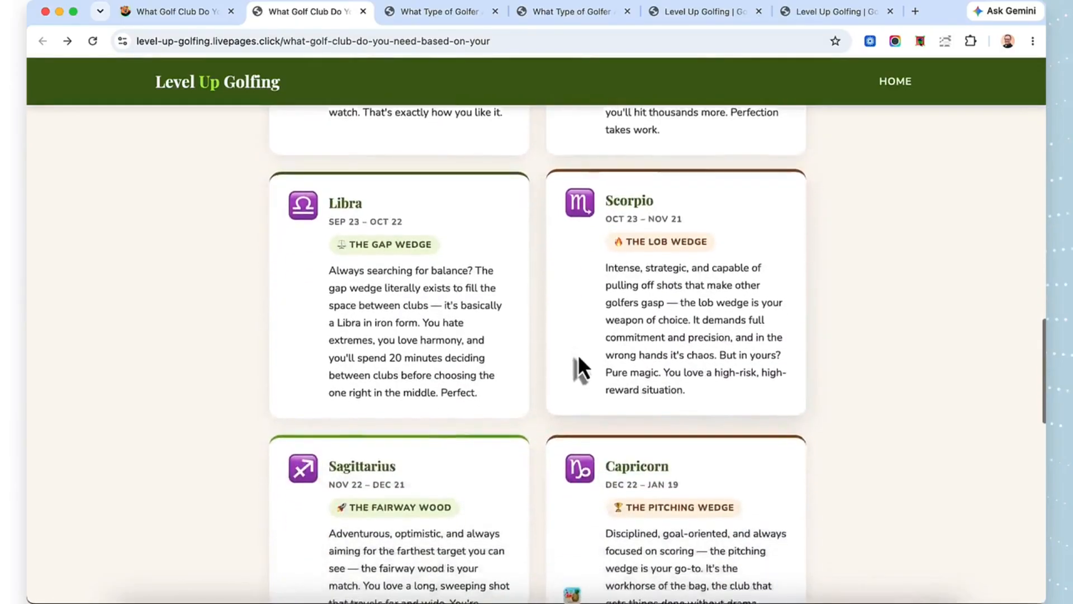
pyautogui.scroll(-5, 579, 364)
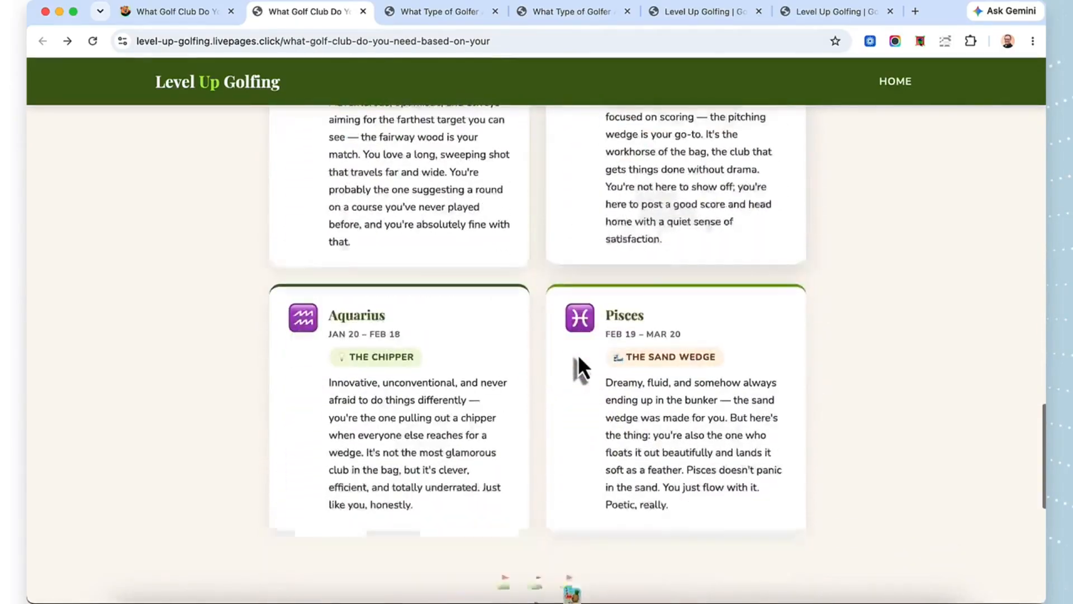
pyautogui.scroll(-4, 578, 363)
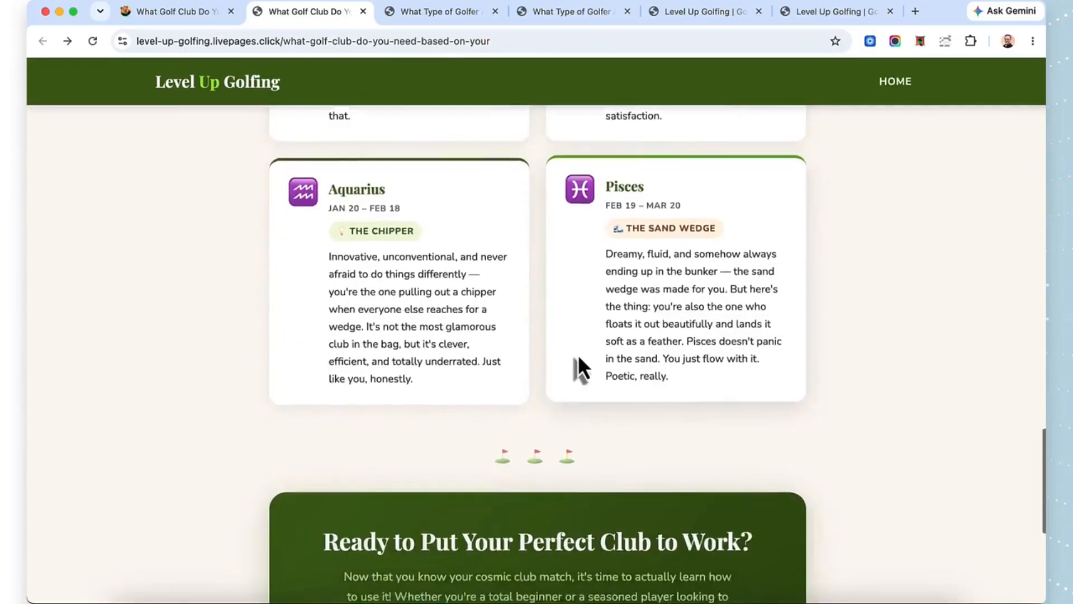
pyautogui.scroll(-1, 578, 354)
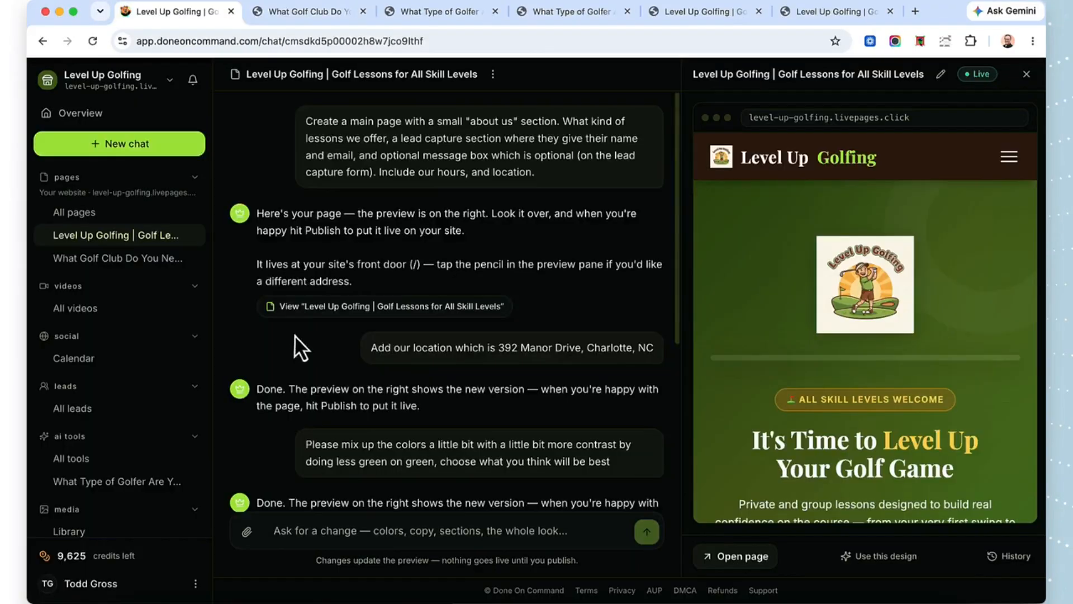
pyautogui.scroll(-5, 294, 335)
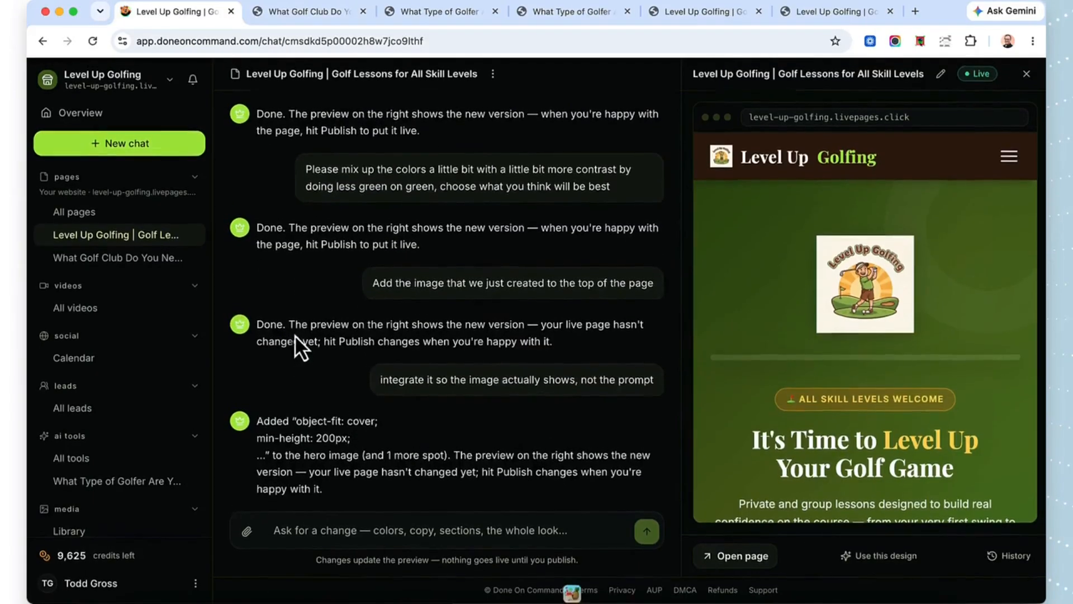
# Step: Send the request "Add the blog post to the top navigation bar" in the Level Up Golfing main page's chat
pyautogui.click(324, 530)
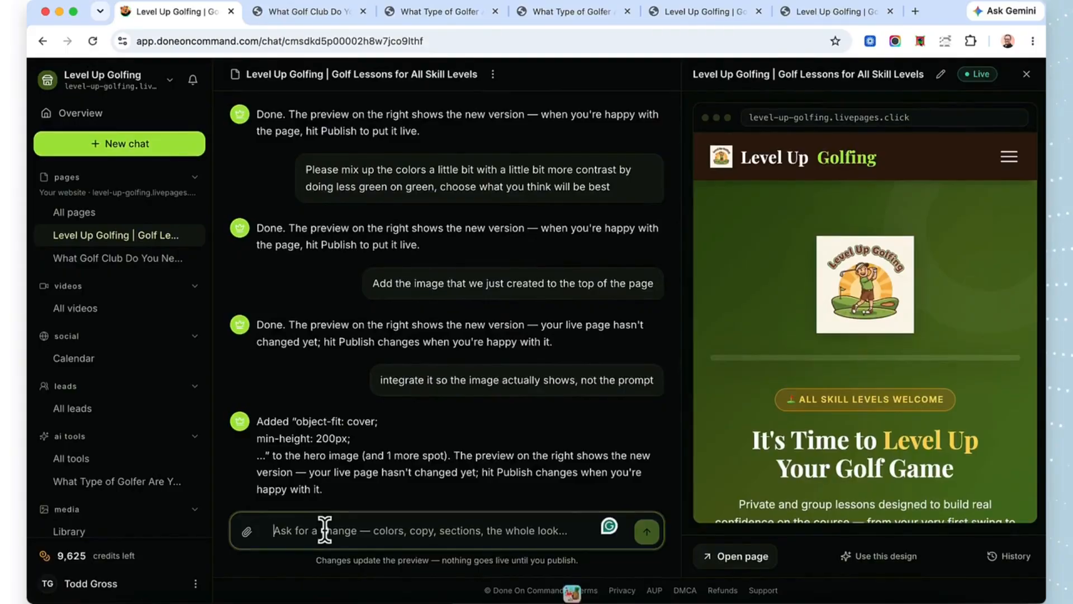
pyautogui.write('Add the blog p')
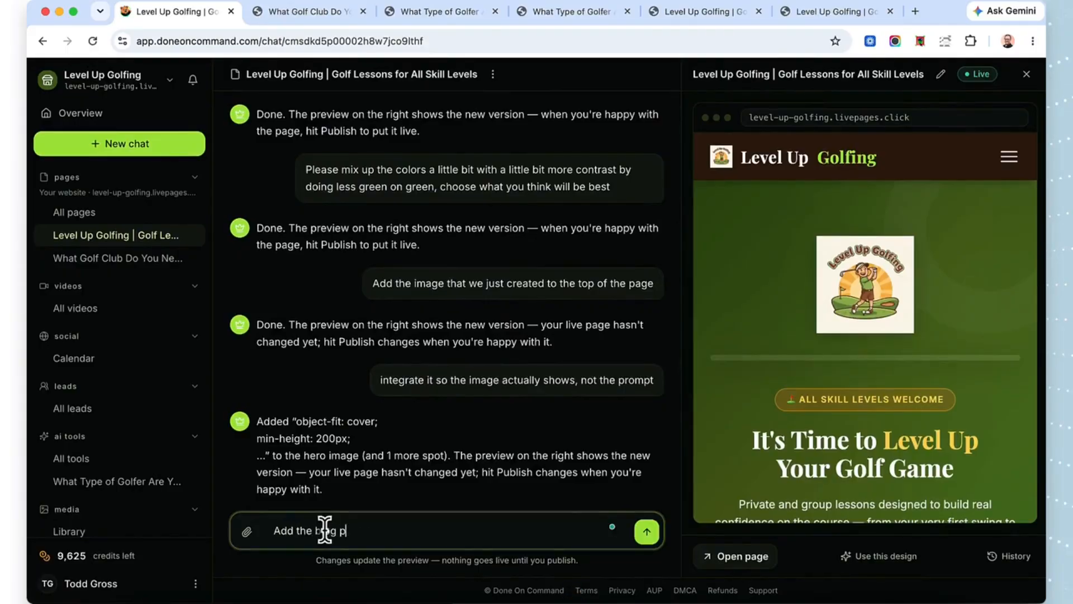
pyautogui.write('ost to the ')
pyautogui.write('top ba')
pyautogui.write('r')
pyautogui.press('BackSpace')
pyautogui.press('BackSpace')
pyautogui.write('navigation bar')
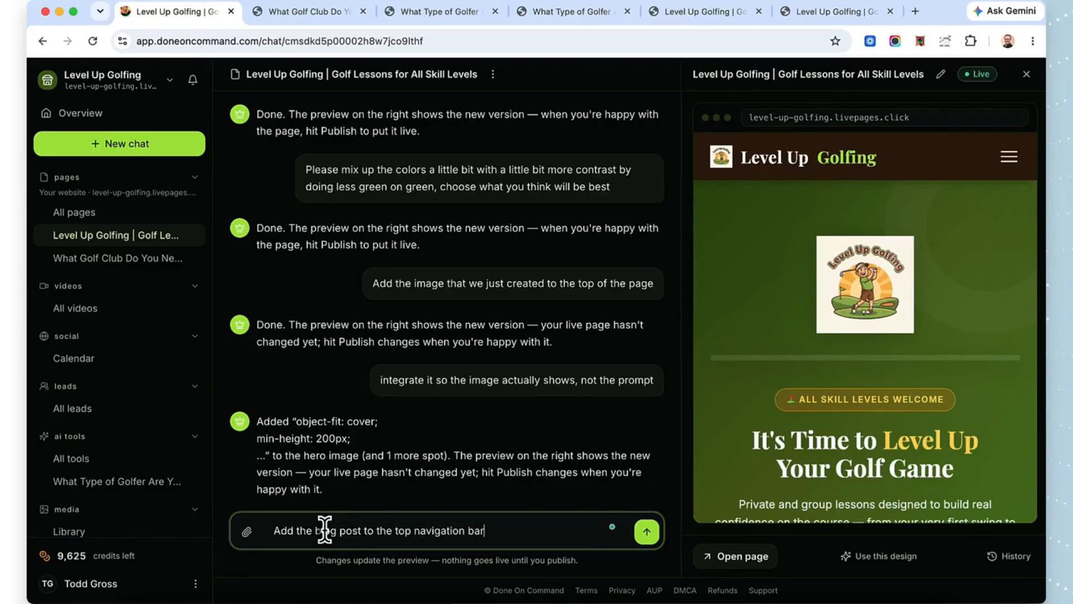
pyautogui.click(647, 534)
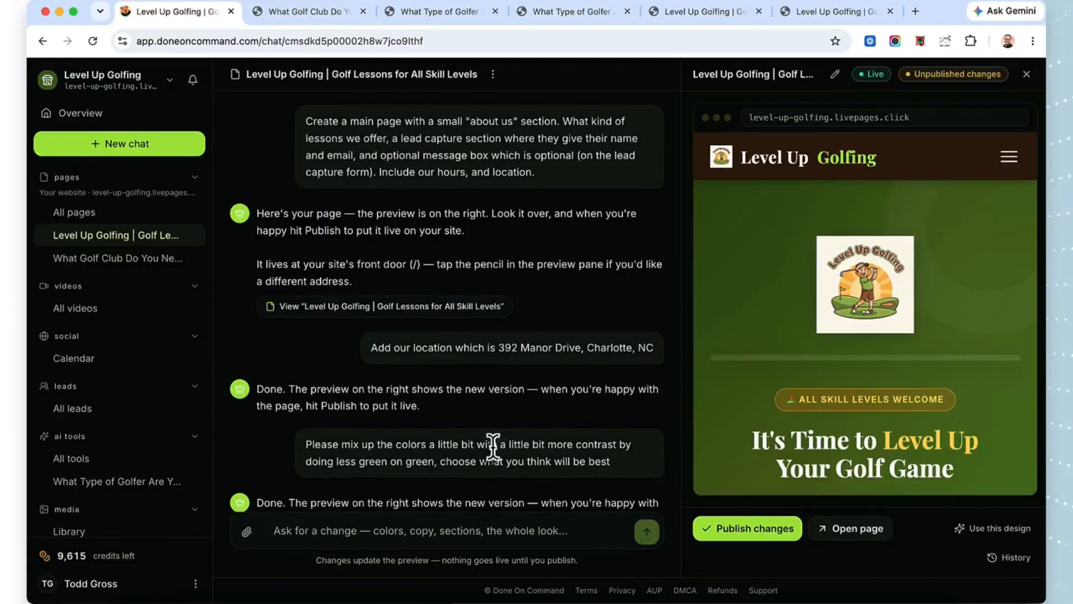
# Step: Publish the main page changes and test the Golf Zodiac navigation link on the live site
pyautogui.click(744, 529)
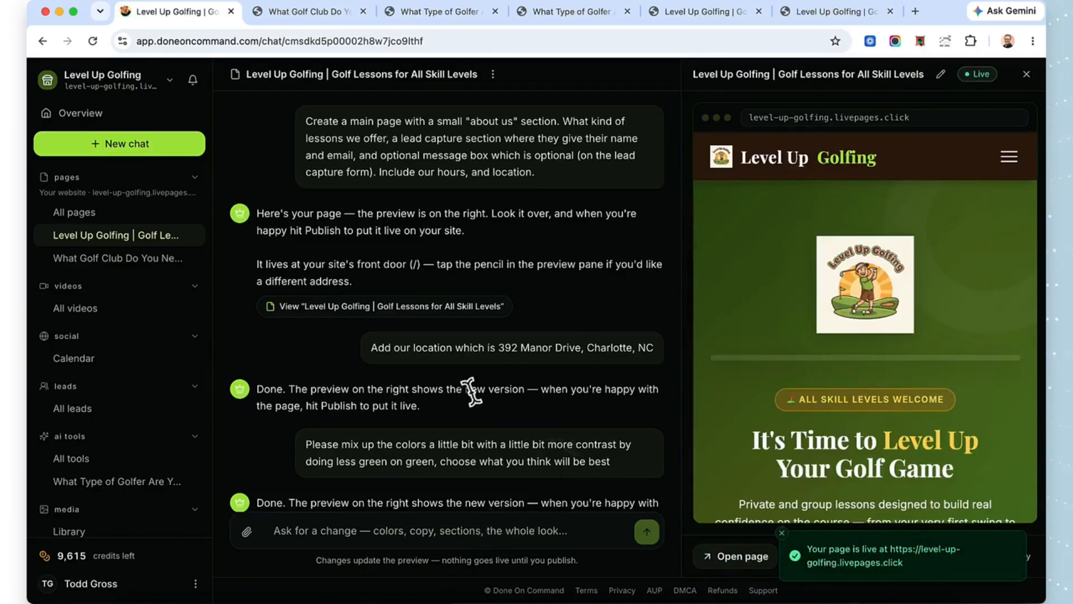
pyautogui.scroll(-6, 472, 394)
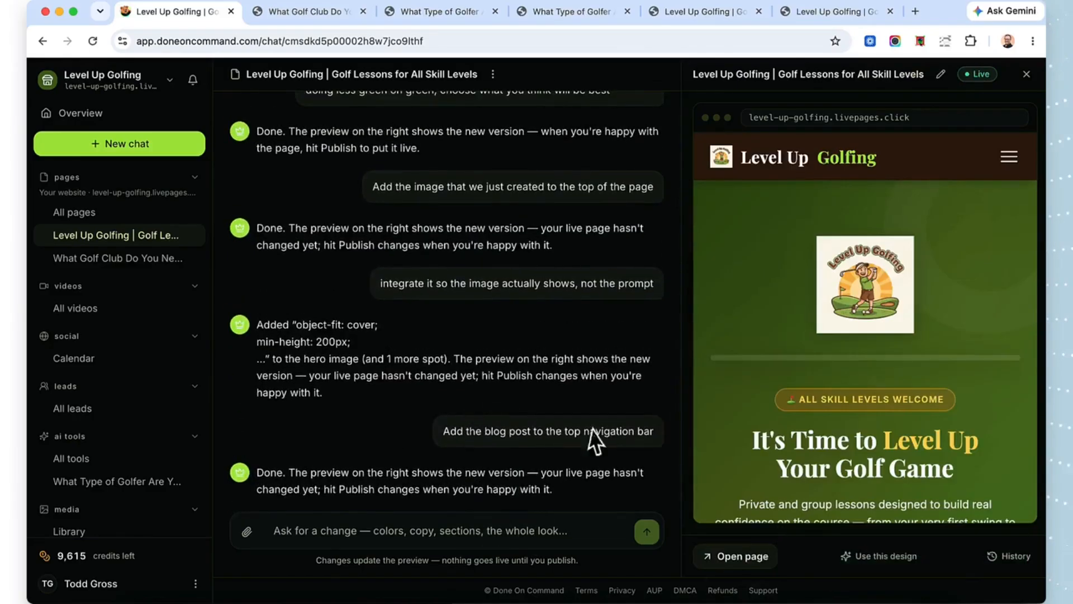
pyautogui.click(752, 558)
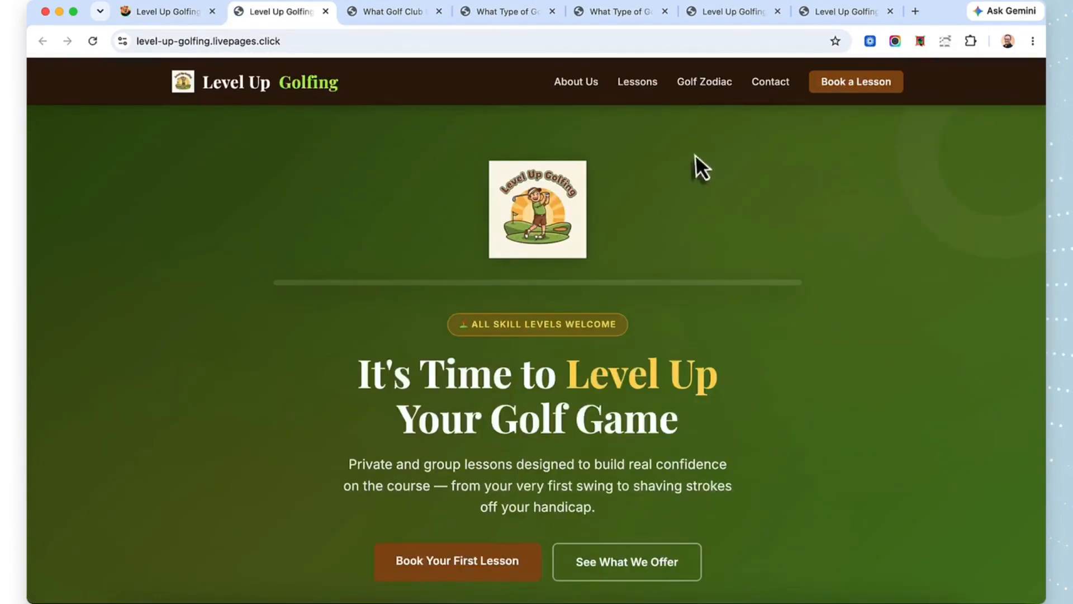
pyautogui.click(703, 84)
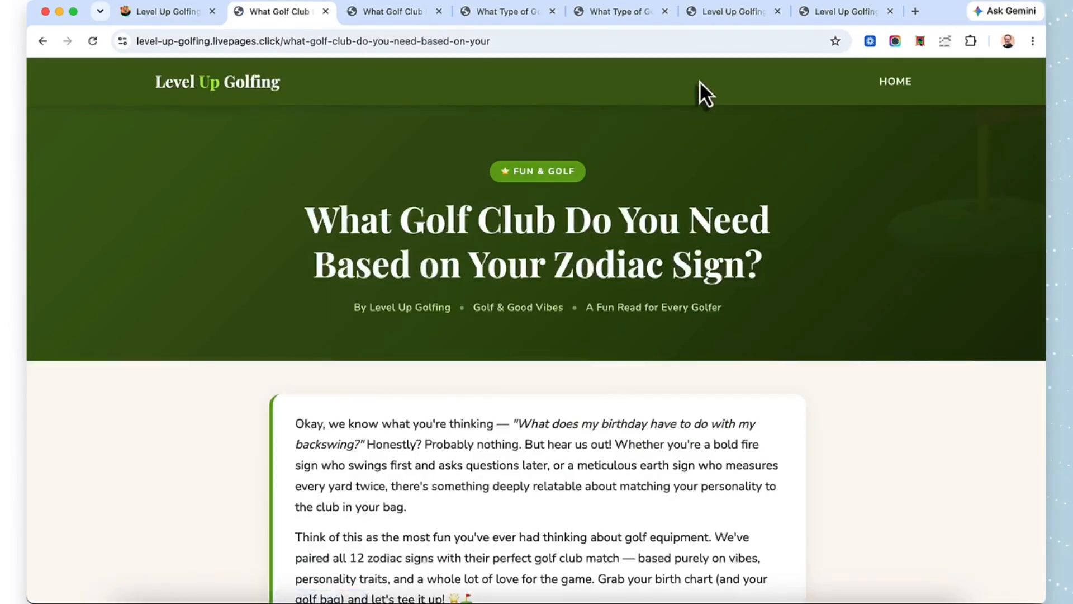
# Step: Read through the zodiac blog post opened from the navigation link, down past the Pisces card to the closing call-to-action section
pyautogui.scroll(-10, 578, 354)
pyautogui.scroll(-5, 578, 354)
pyautogui.scroll(-5, 579, 359)
pyautogui.scroll(-5, 579, 361)
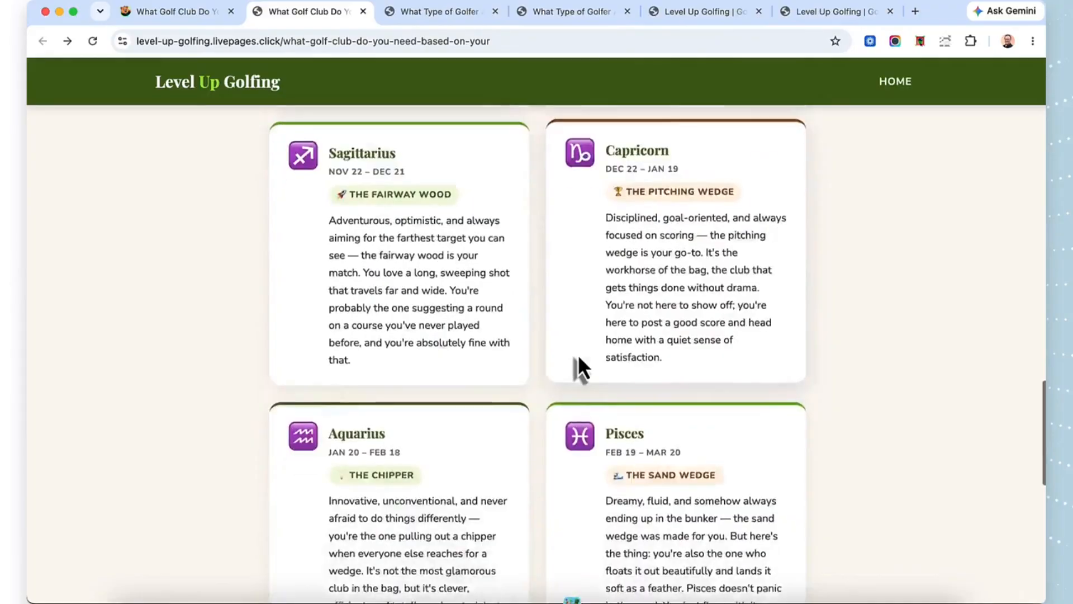
pyautogui.scroll(-4, 579, 361)
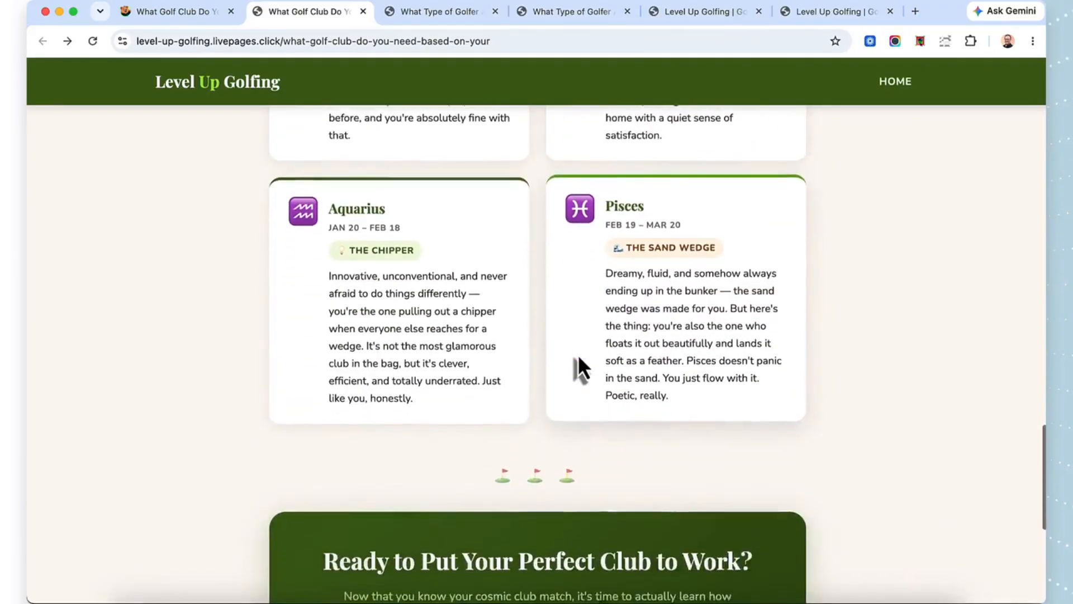
pyautogui.scroll(-4, 579, 361)
pyautogui.scroll(-1, 579, 355)
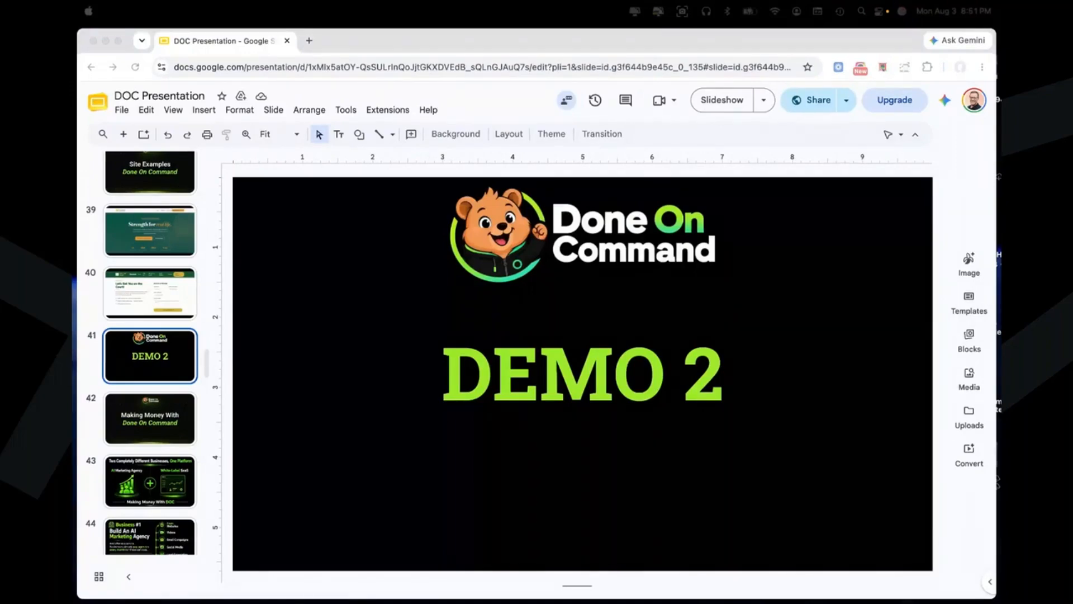
# Step: In the DOC Presentation in Google Slides, show the "Making Money With Done On Command" slide, followed by "Two Completely Different Businesses, One Platform"
pyautogui.scroll(-1, 158, 372)
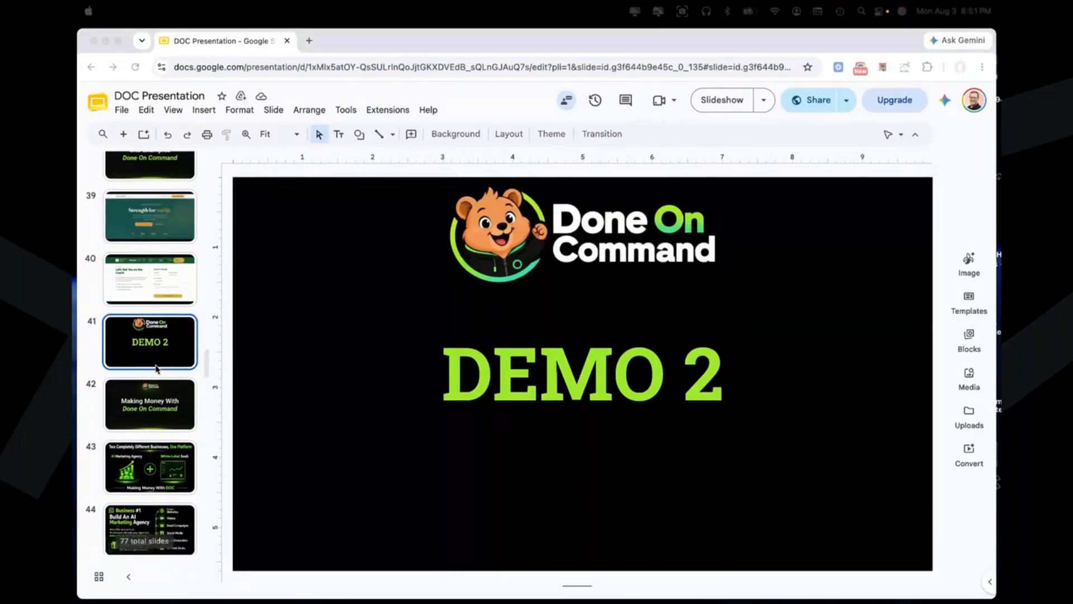
pyautogui.scroll(-6, 157, 367)
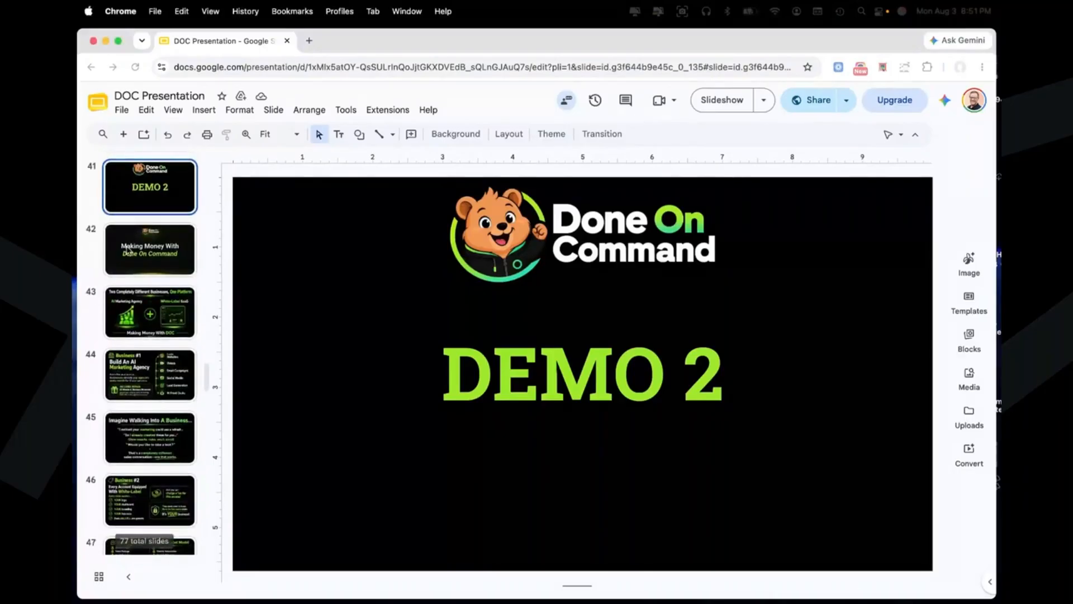
pyautogui.click(130, 251)
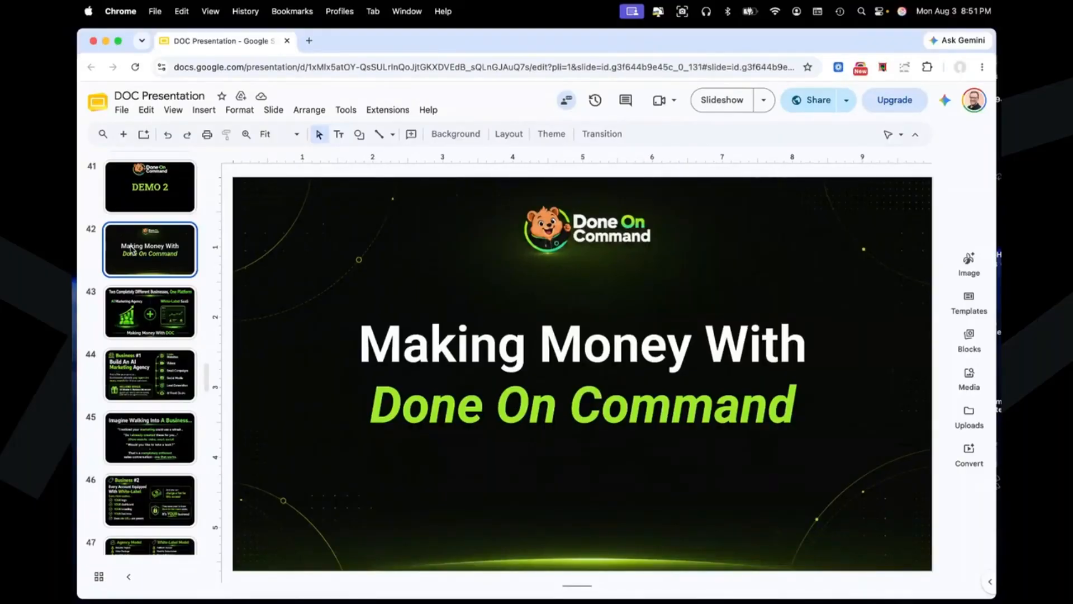
pyautogui.press('Down')
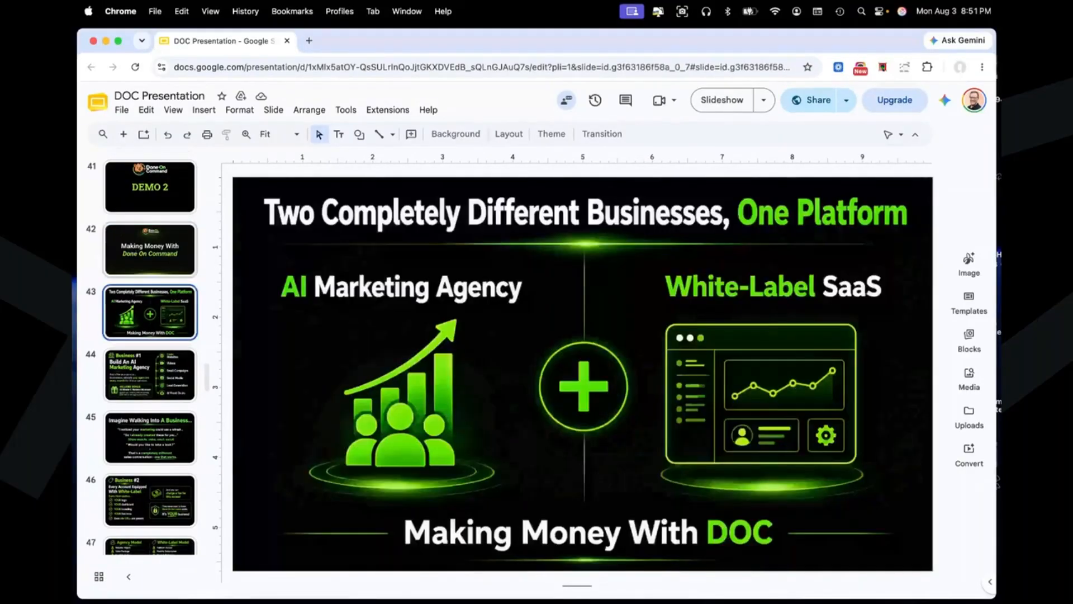